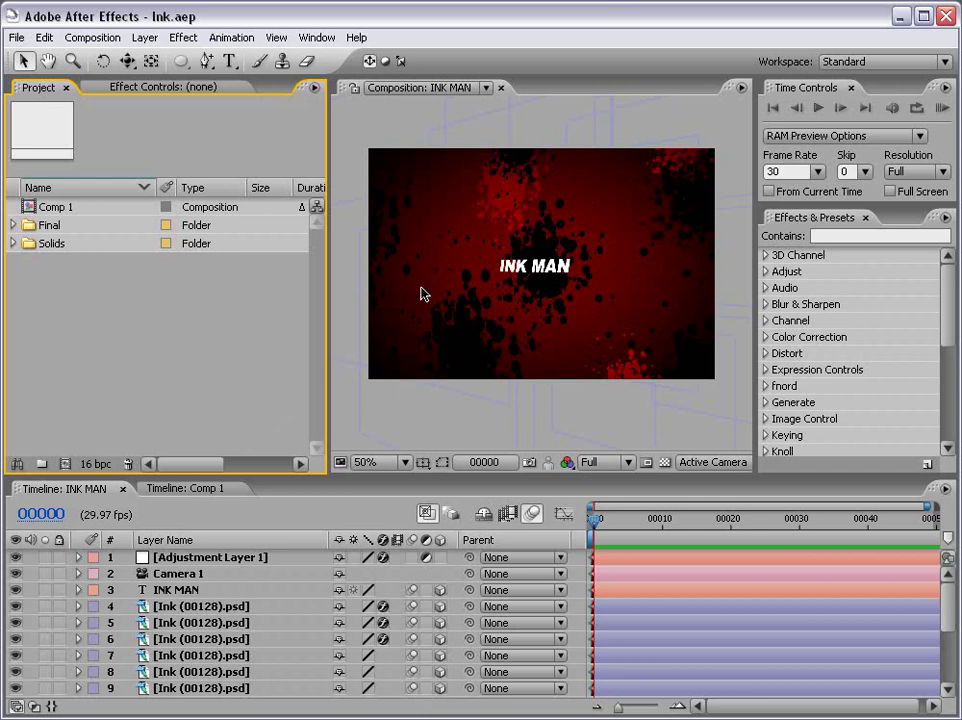
Preview the INK MAN and Comp 1 animations in the enlarged composition view.
key("grave")
scroll(503, 305, "up", 1)
key("KP_0")
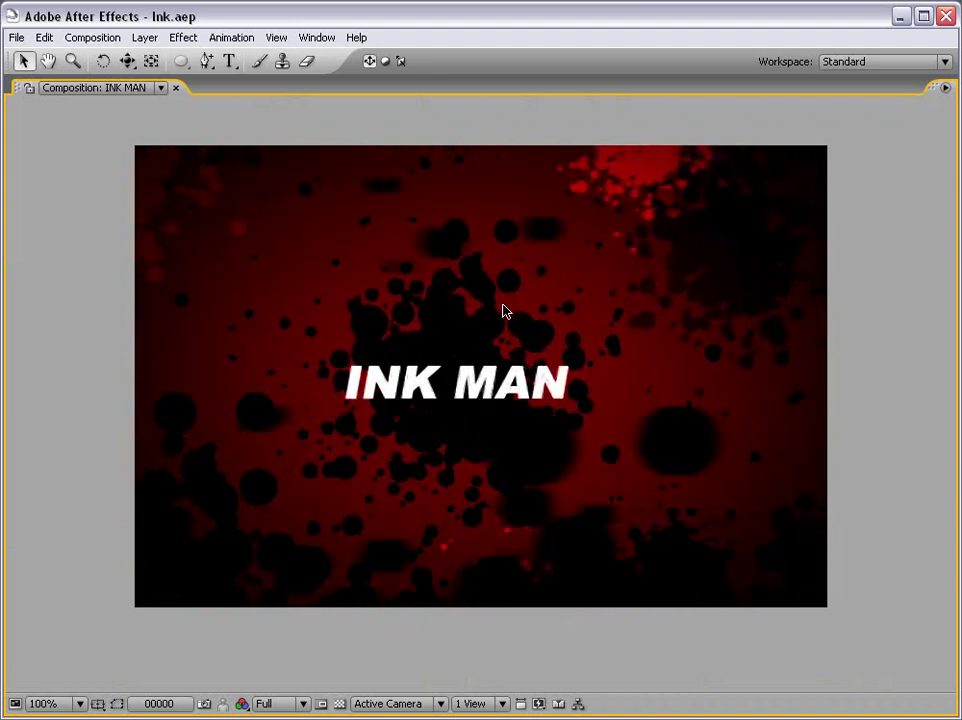
key("grave")
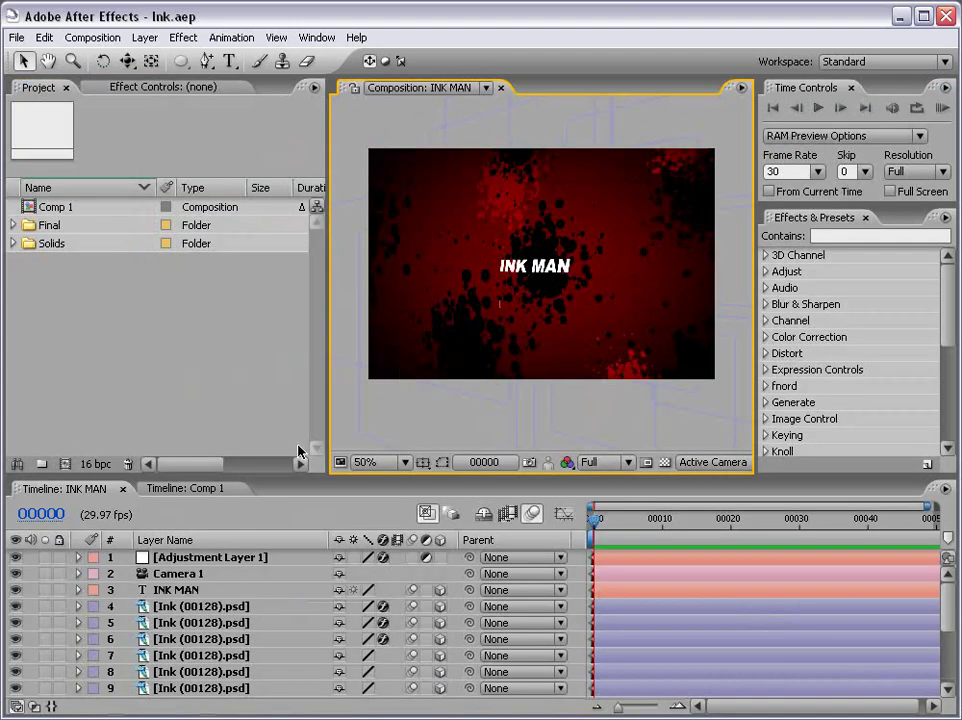
left_click(238, 491)
key("grave")
key("space")
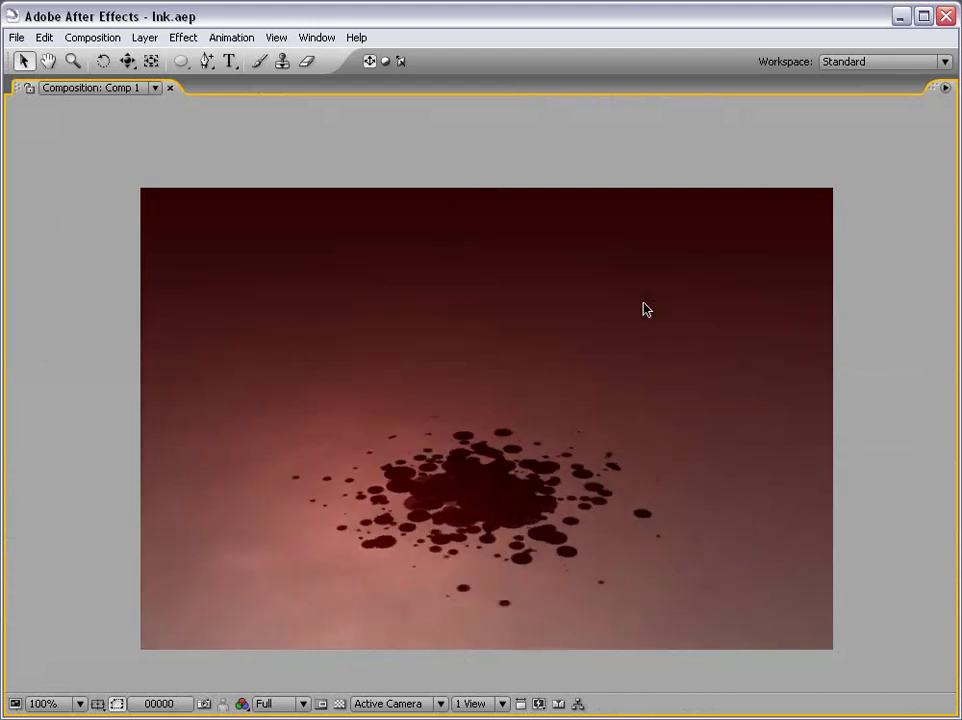
key("space")
key("grave")
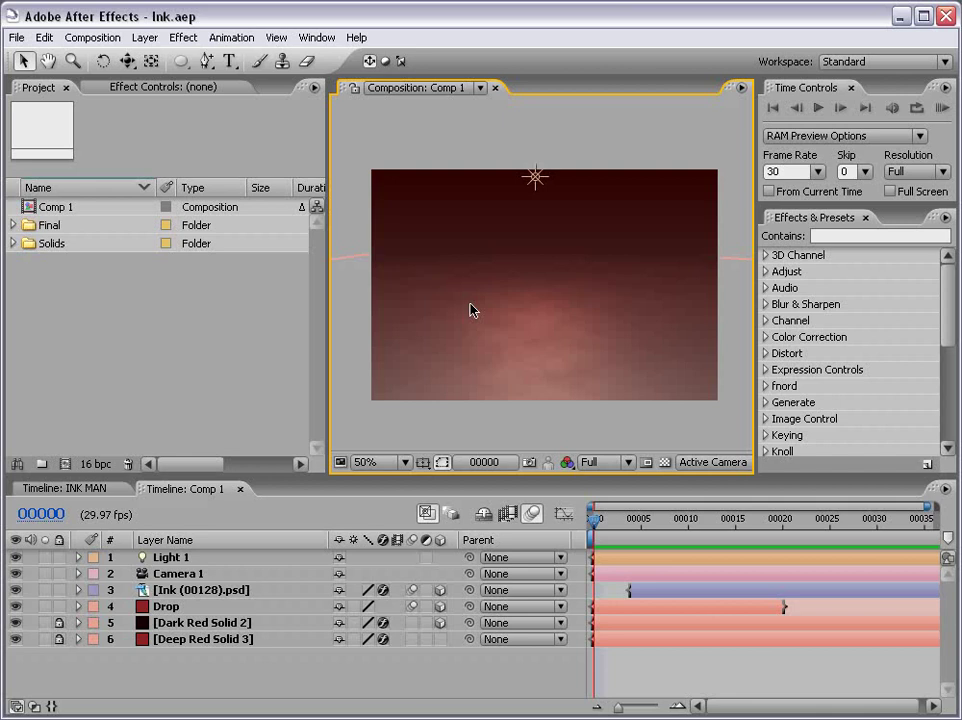
Create a new 720 x 480 composition using the NTSC DV preset.
left_click(178, 305)
left_click(92, 38)
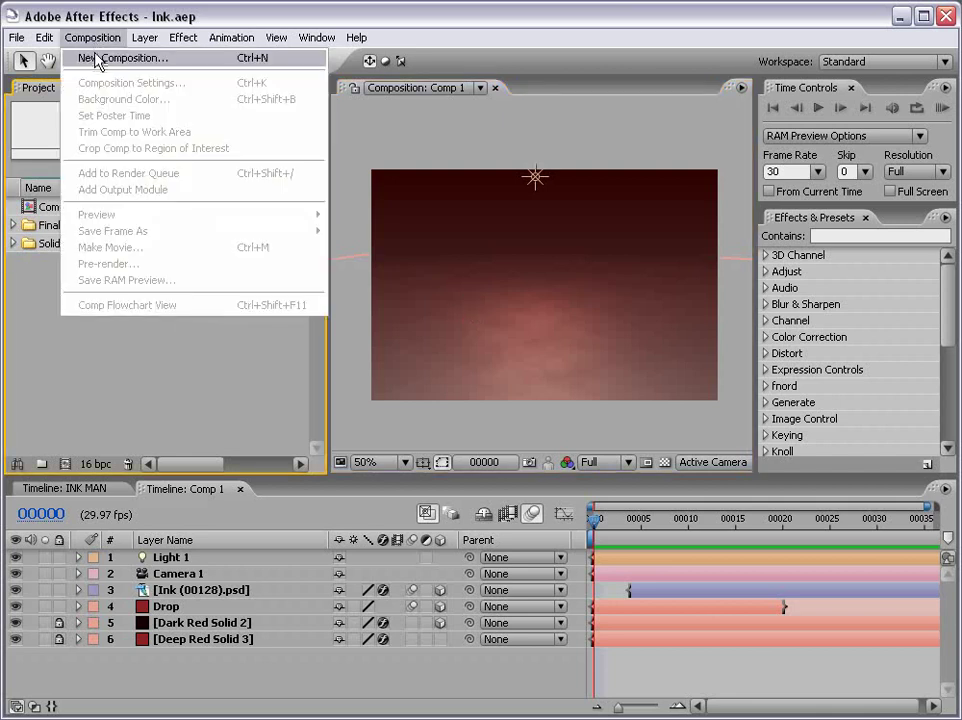
left_click(95, 57)
left_click(531, 400)
left_click(545, 518)
left_click_drag(538, 287, 482, 226)
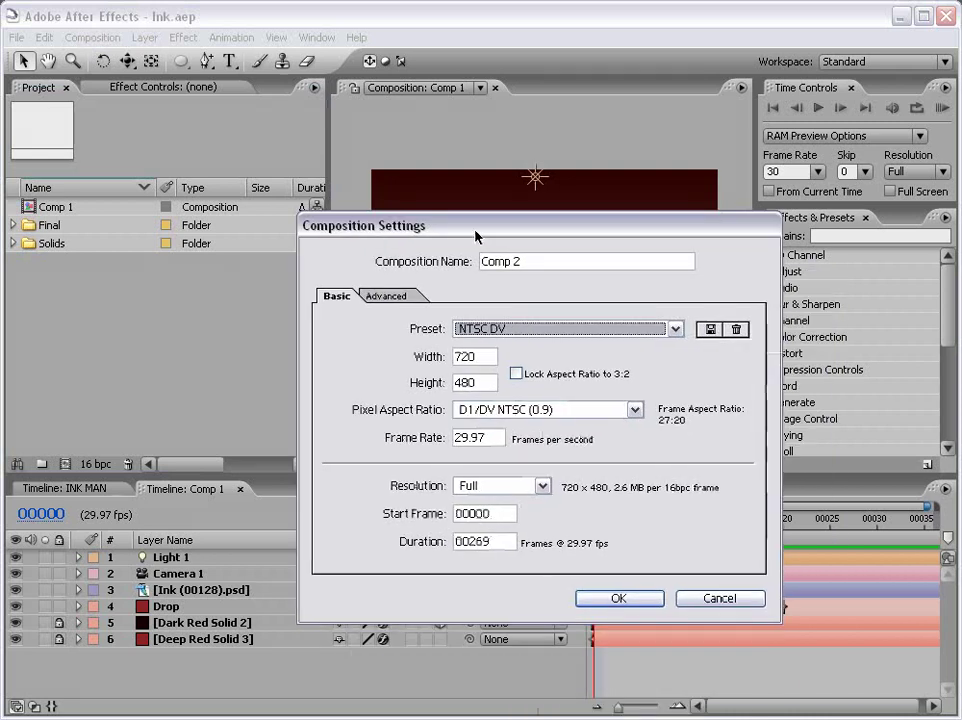
left_click(621, 599)
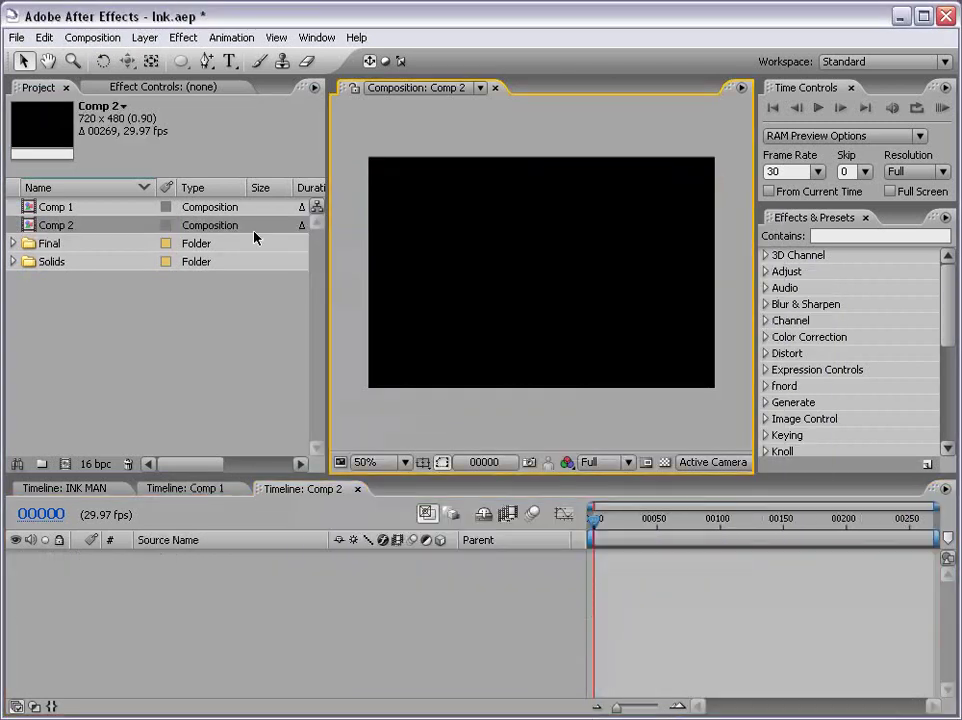
Add a white (FFFFFF) 720 x 480 solid layer to Comp 2.
left_click(145, 38)
mouse_move(300, 58)
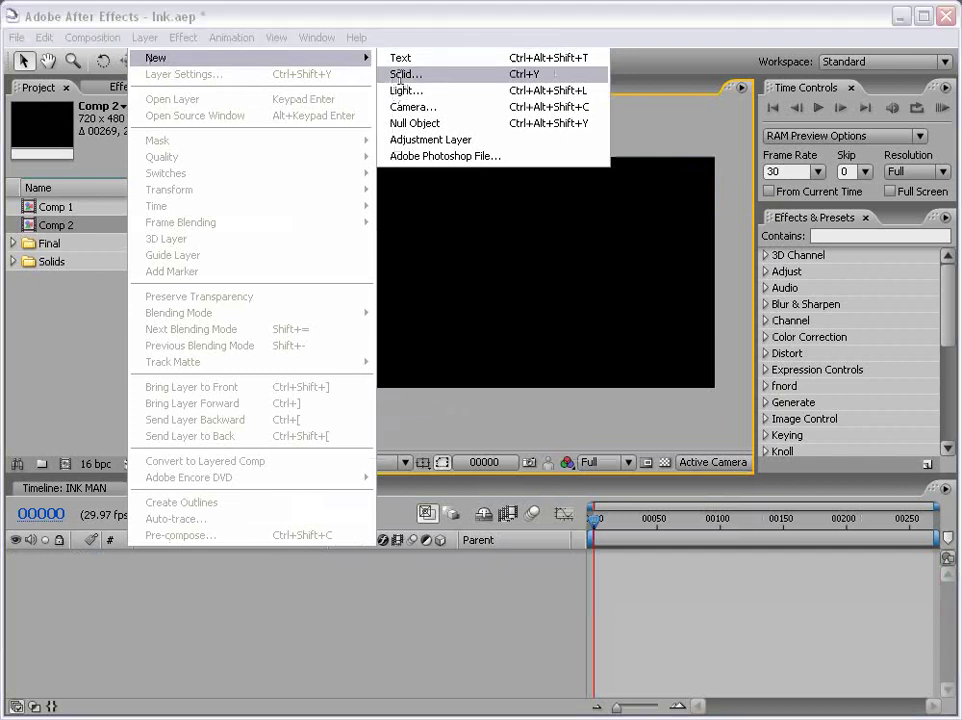
left_click(403, 88)
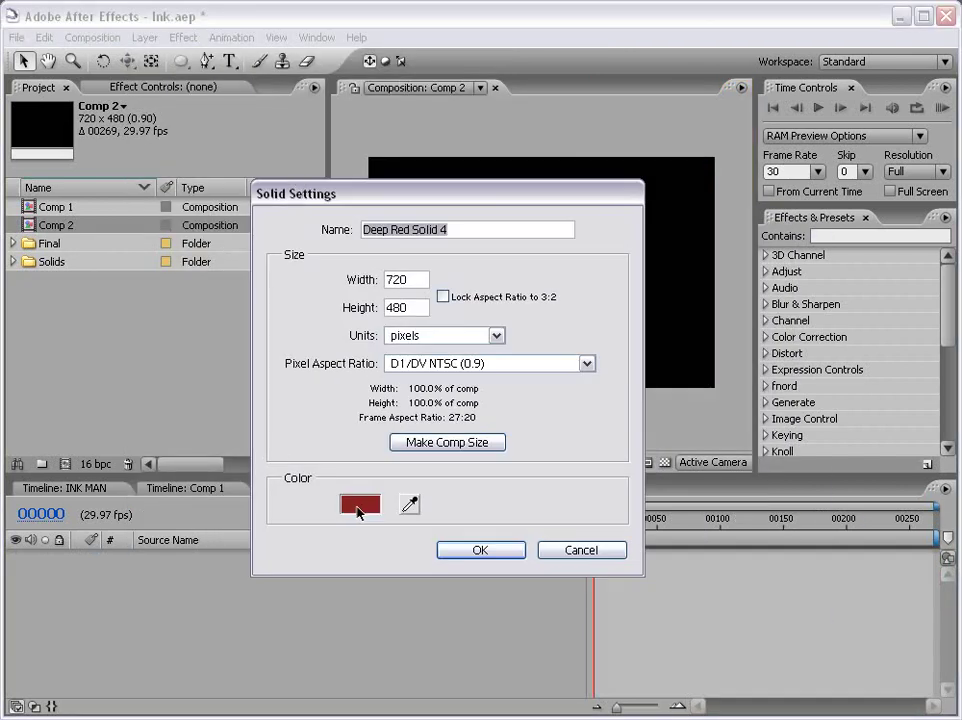
left_click(361, 501)
left_click(272, 315)
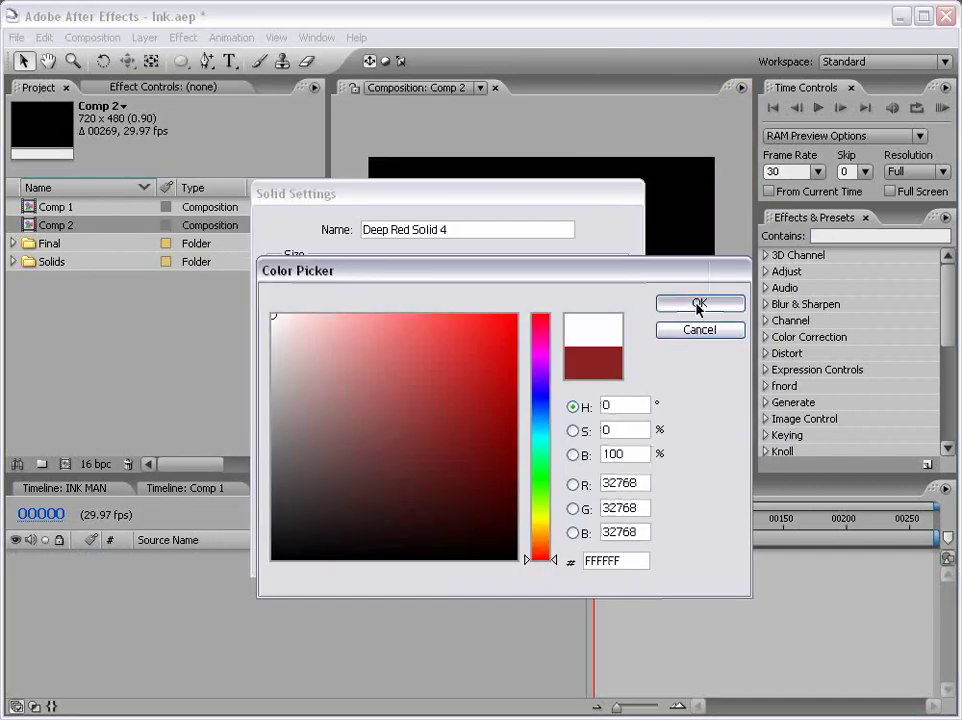
left_click(698, 307)
left_click(478, 549)
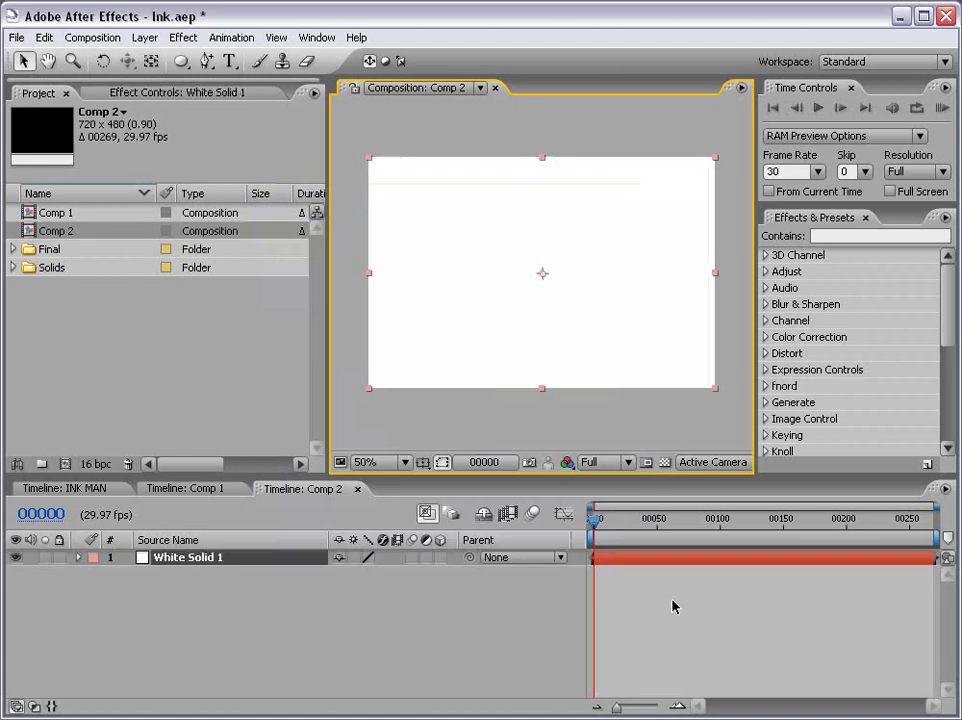
Find the CC Particle World effect, apply it to the white solid, and move to frame 30.
left_click(830, 236)
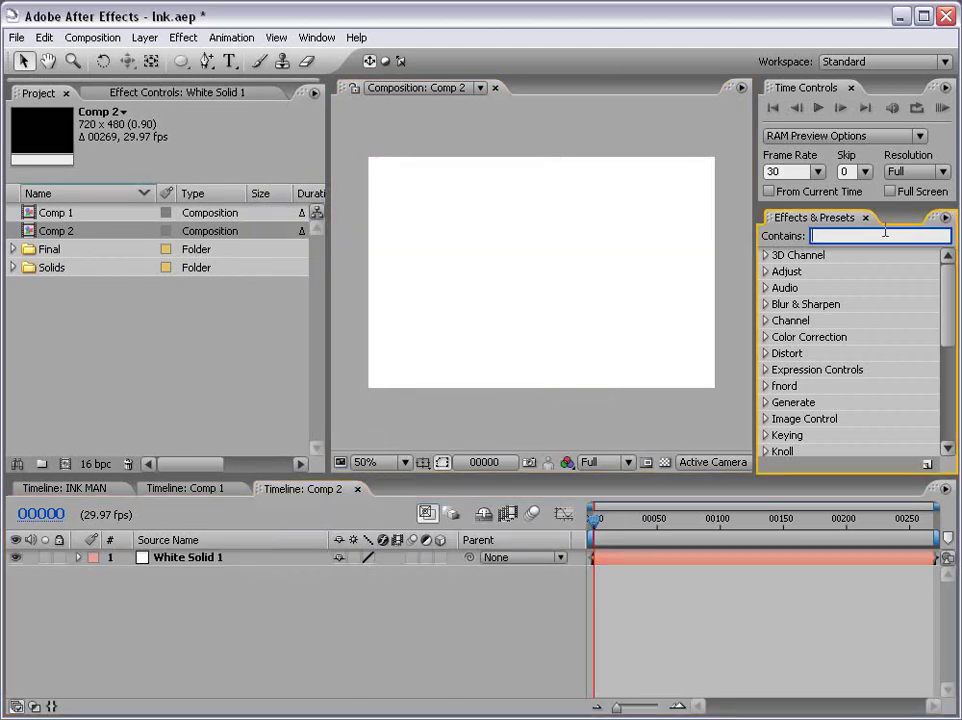
type("part")
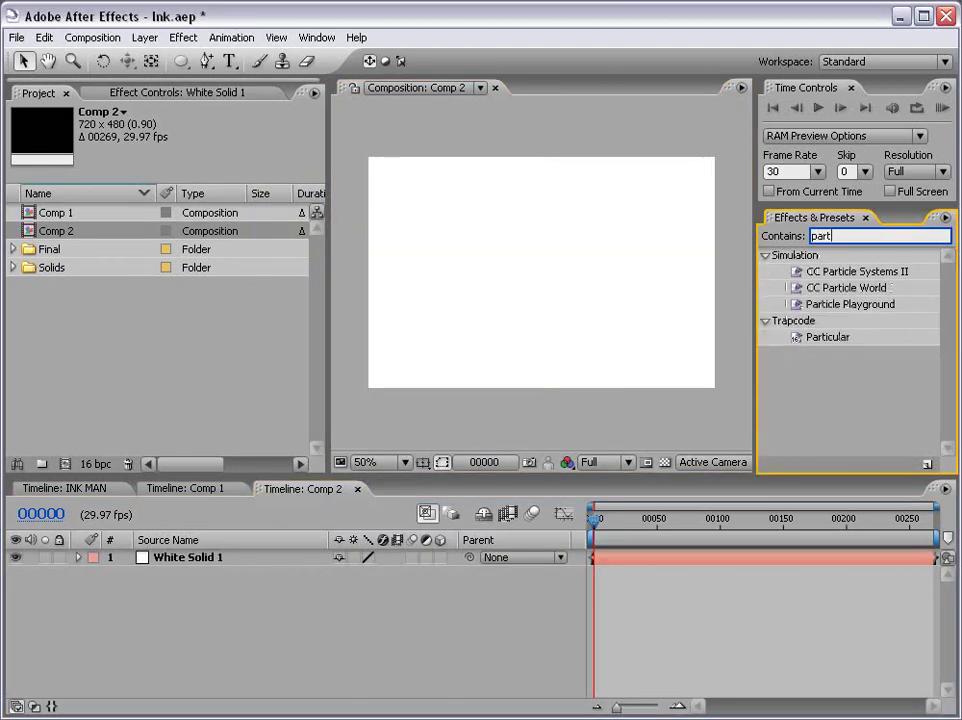
type("icl")
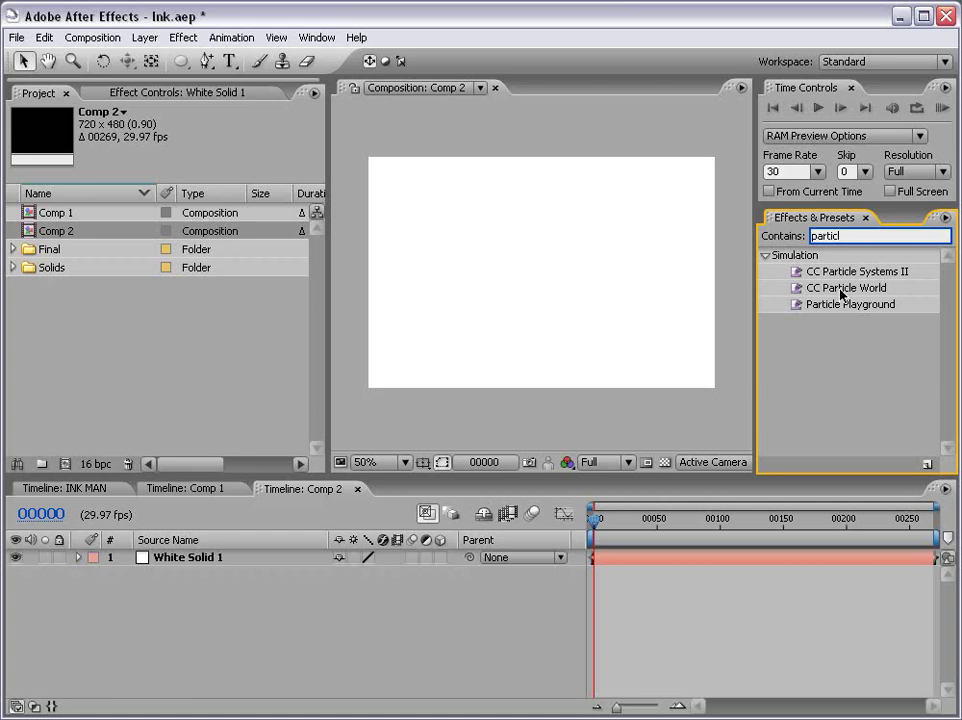
left_click_drag(831, 292, 565, 269)
left_click_drag(597, 521, 631, 527)
scroll(541, 276, "up", 2)
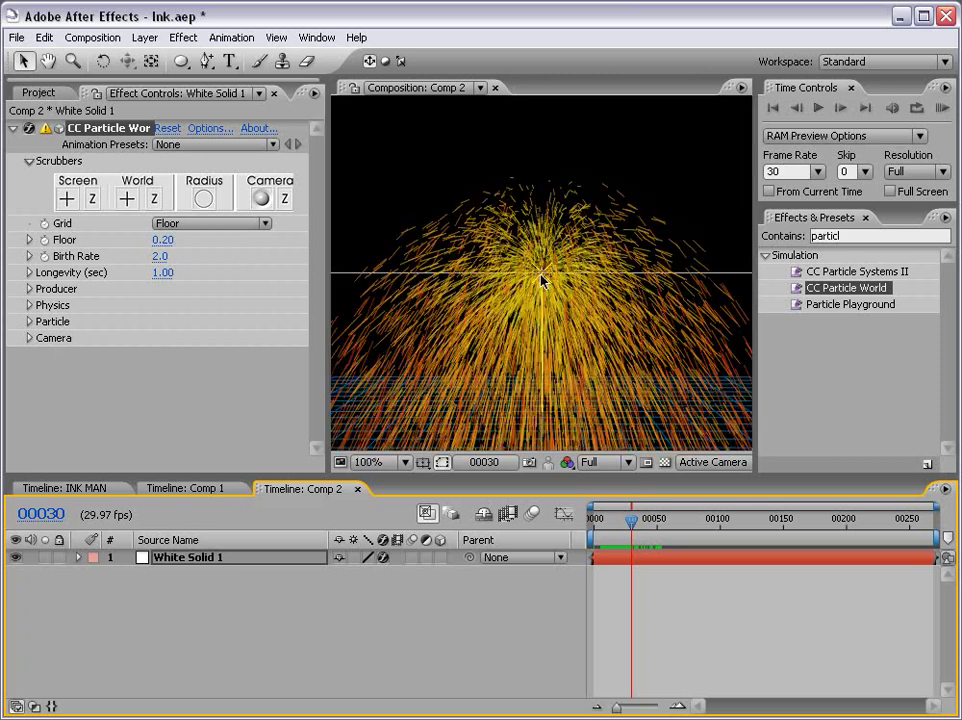
scroll(541, 280, "down", 2)
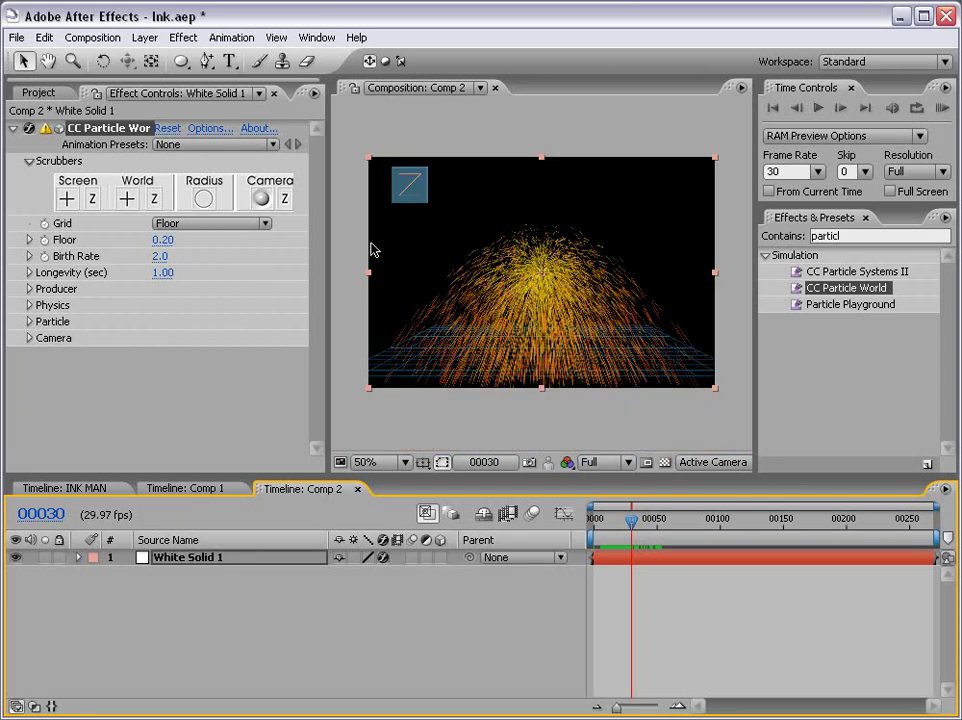
Turn off the CC Particle World grid and set the Physics gravity to 0.
left_click(195, 224)
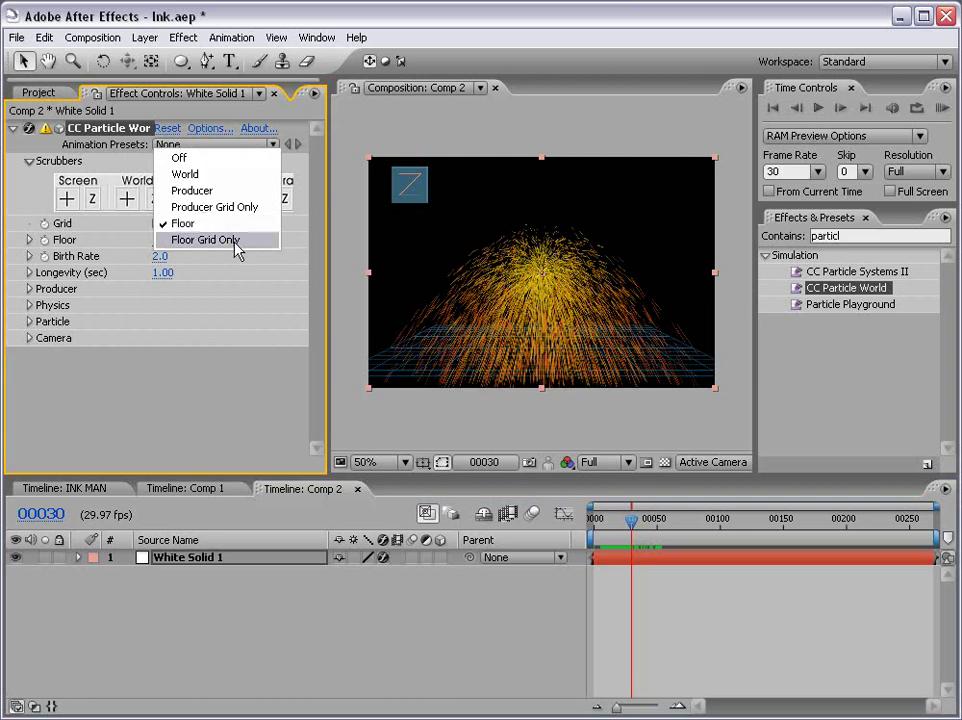
left_click(179, 158)
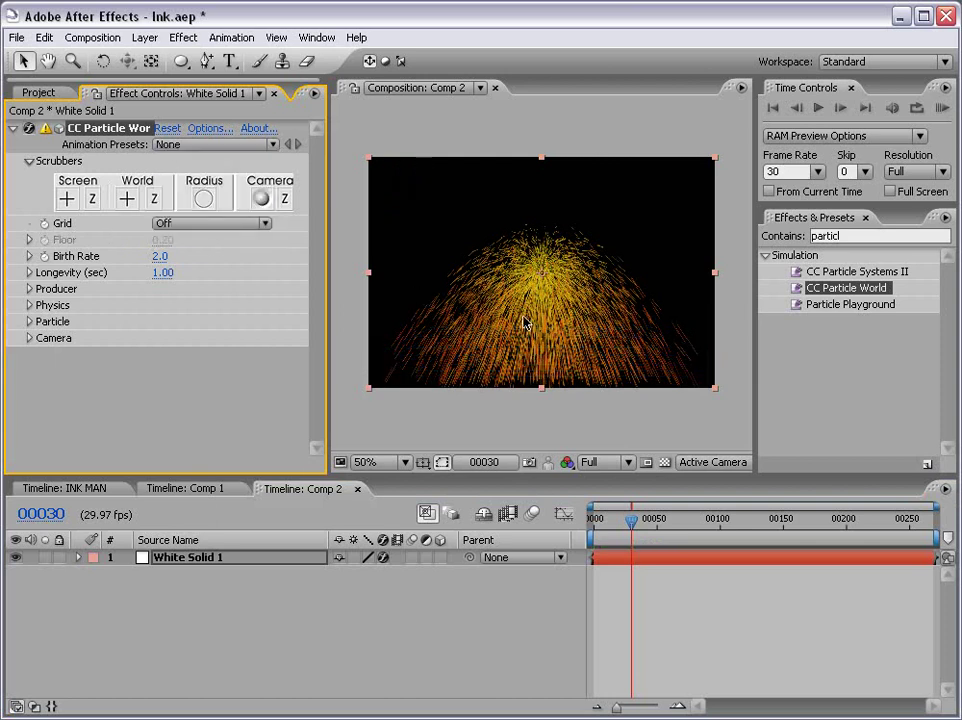
left_click(29, 322)
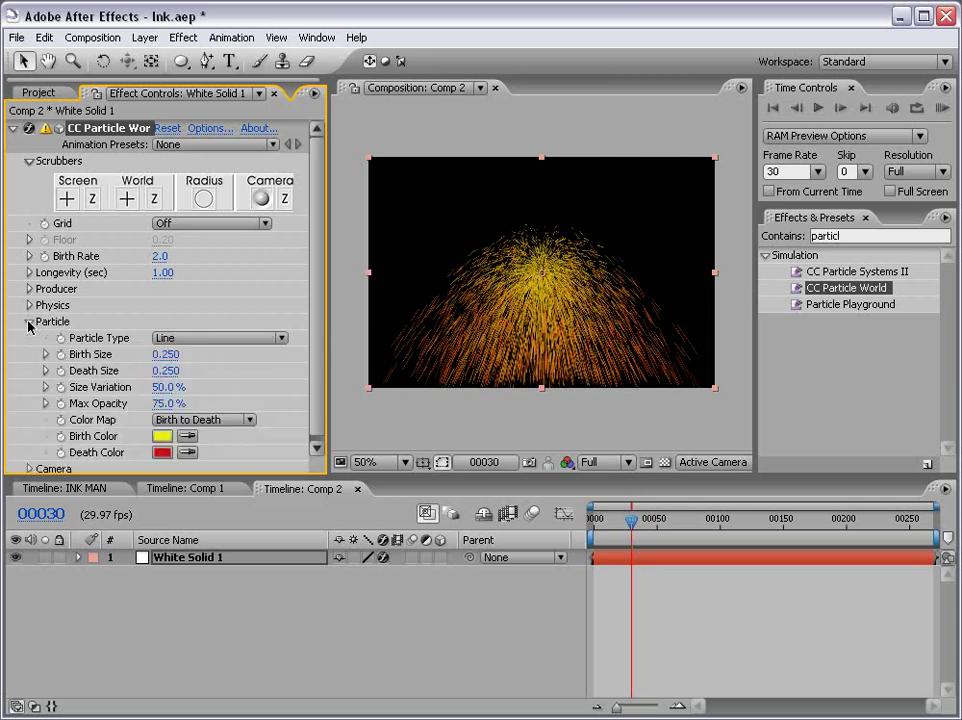
left_click(29, 305)
left_click(29, 289)
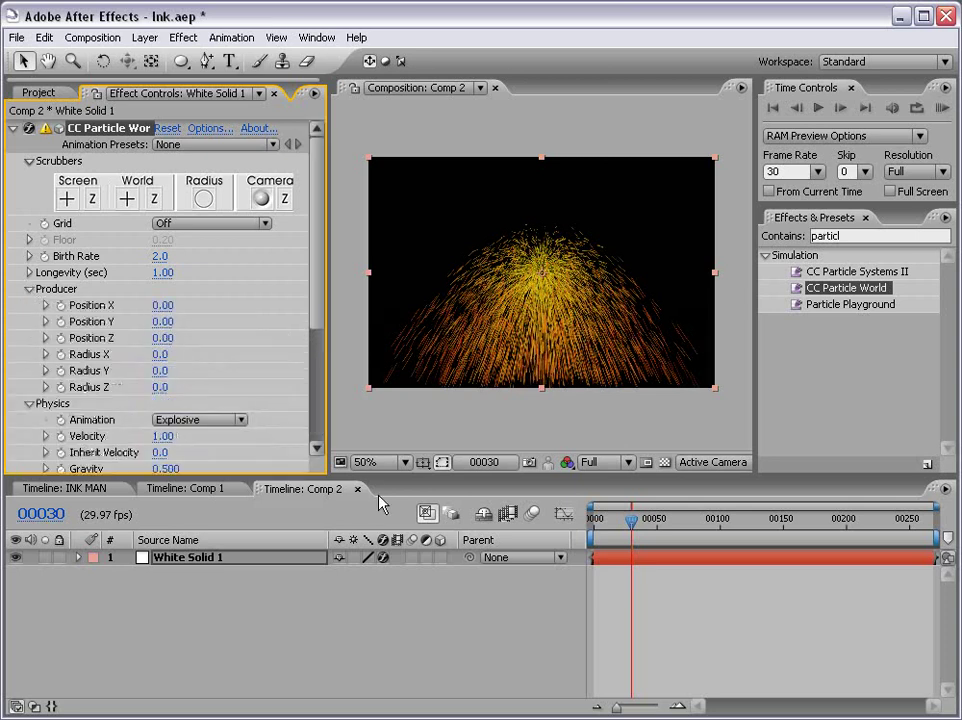
left_click_drag(369, 472, 369, 571)
scroll(320, 483, "down", 3)
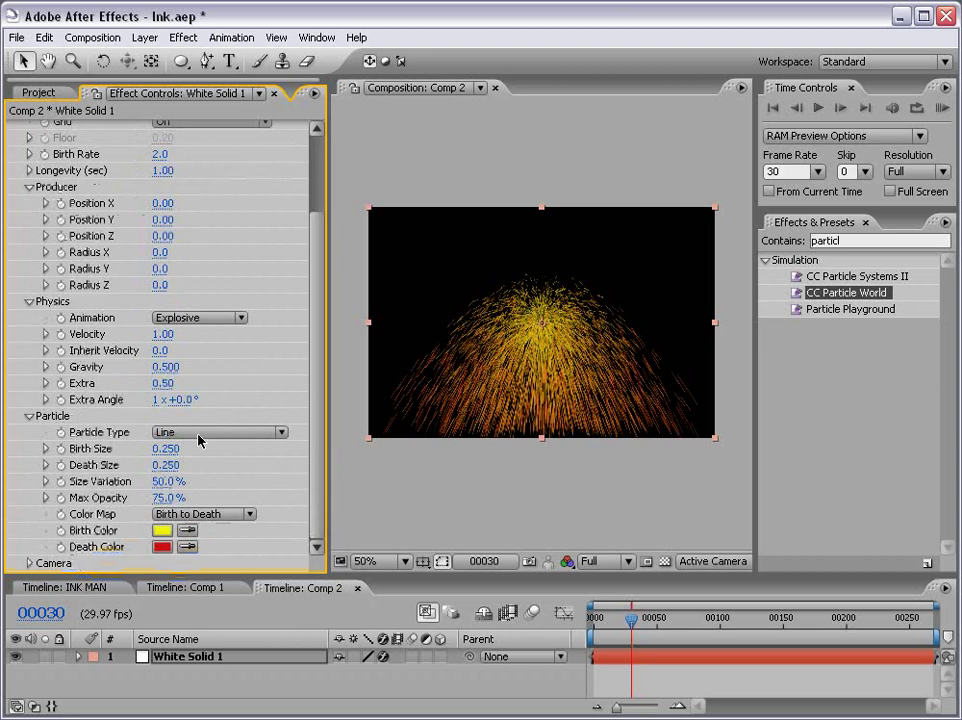
left_click(165, 367)
type("0")
key("Return")
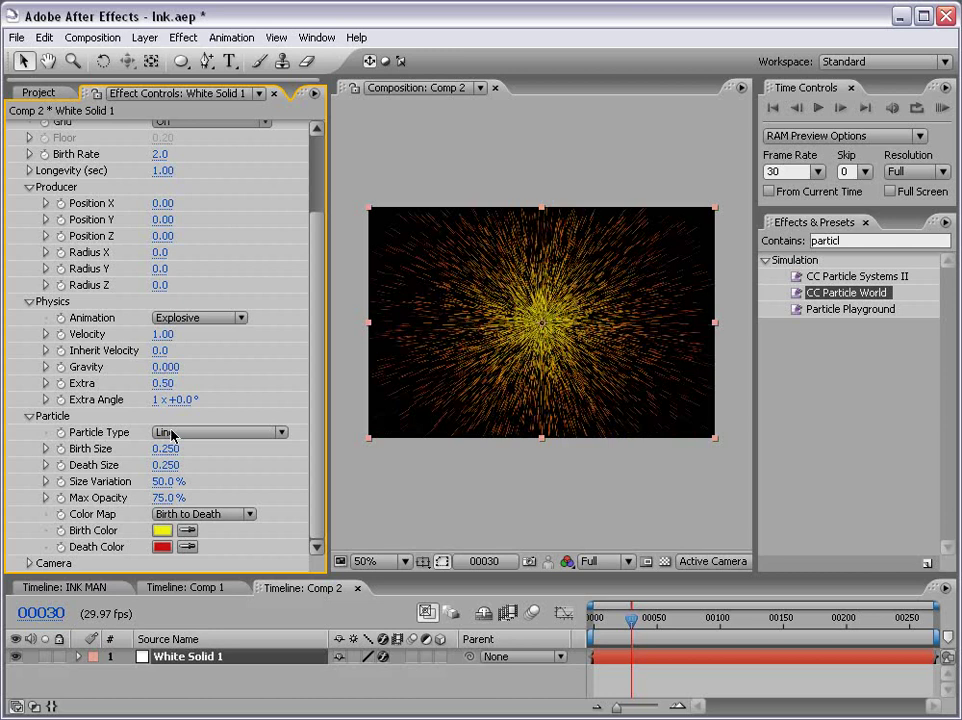
Change the particle type to Lens Convex and set the max opacity to 100%.
left_click(192, 434)
left_click(212, 689)
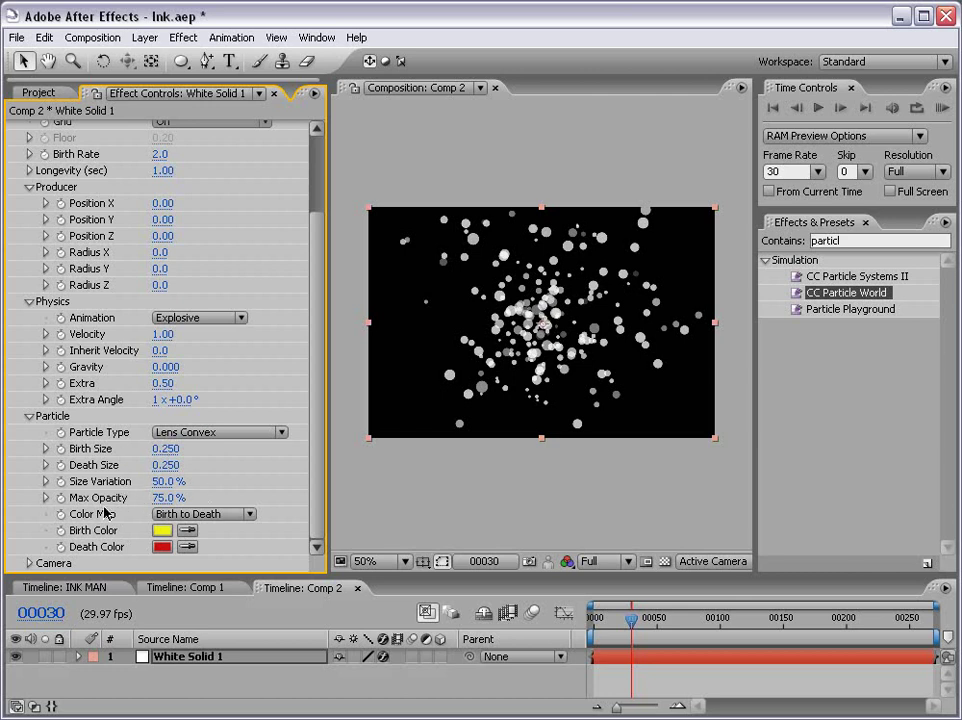
left_click(163, 497)
type("100")
key("Return")
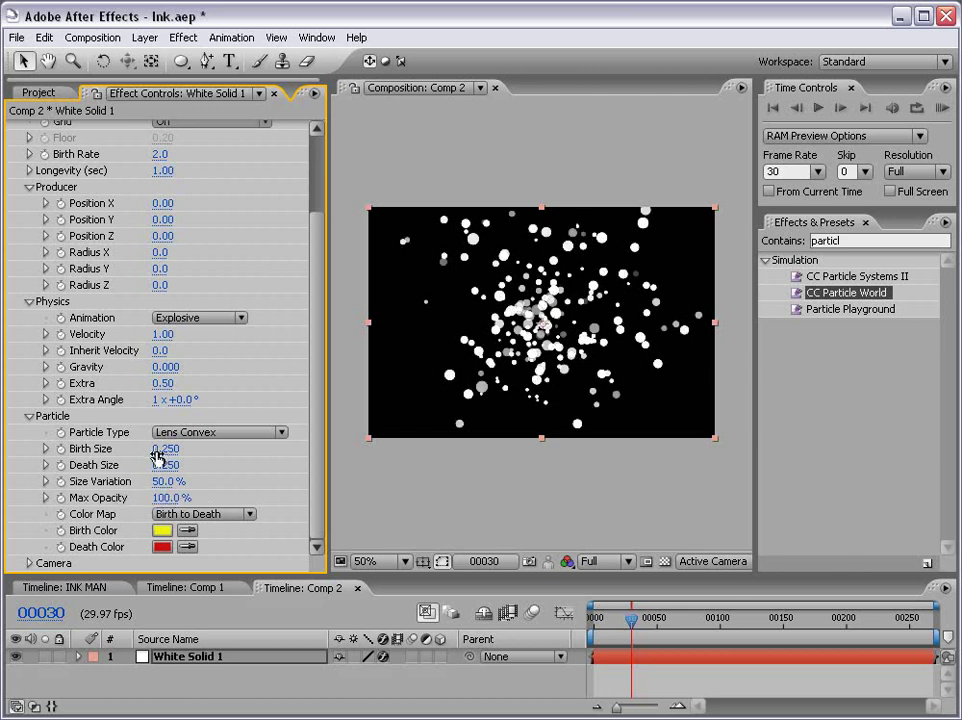
Set the particles' birth size to 0.5 and death size to 0.
left_click_drag(165, 448, 180, 450)
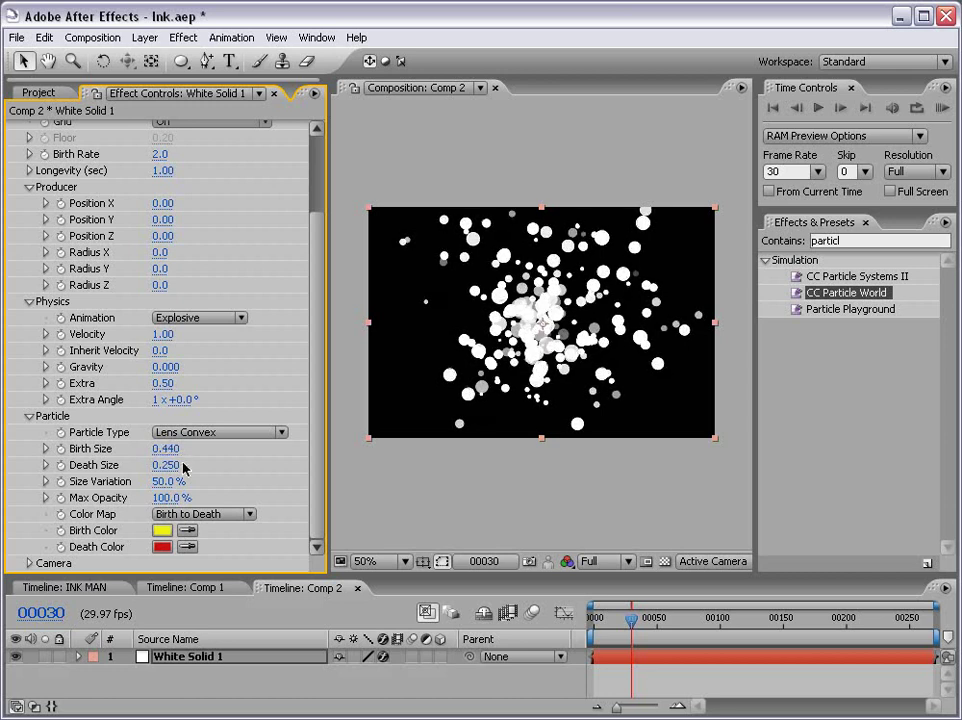
left_click(168, 449)
type(".5")
key("Return")
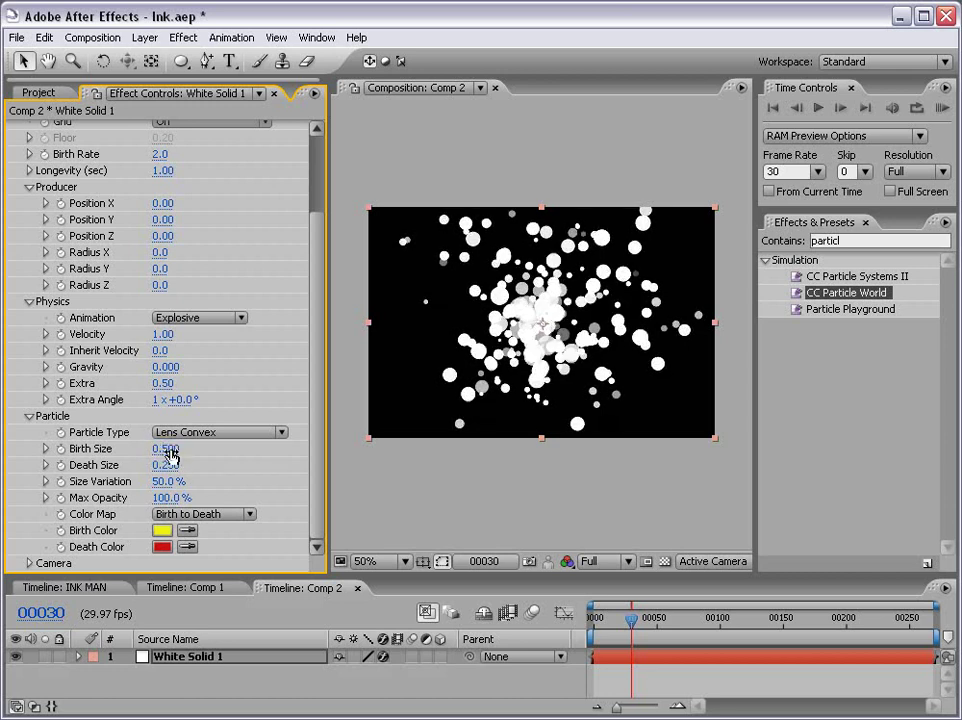
left_click_drag(161, 464, 213, 484)
Set the particles' size variation to 85%.
left_click(168, 482)
type("85")
key("Return")
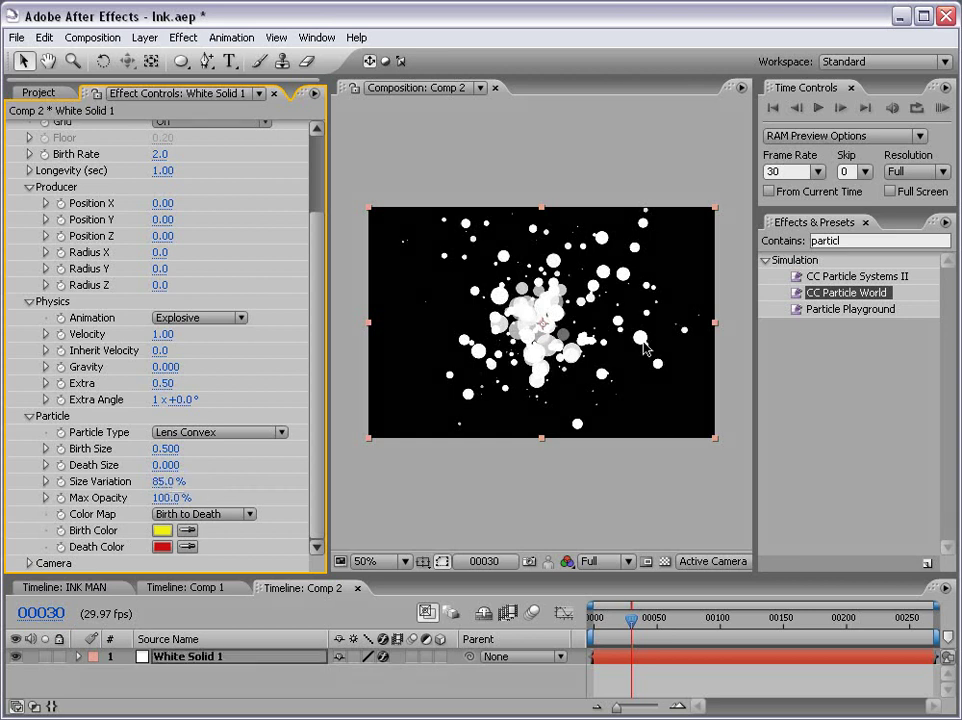
Reduce the particle velocity to 0.66 and the birth size to 0.44, leaving the layer deselected.
scroll(130, 368, "up", 3)
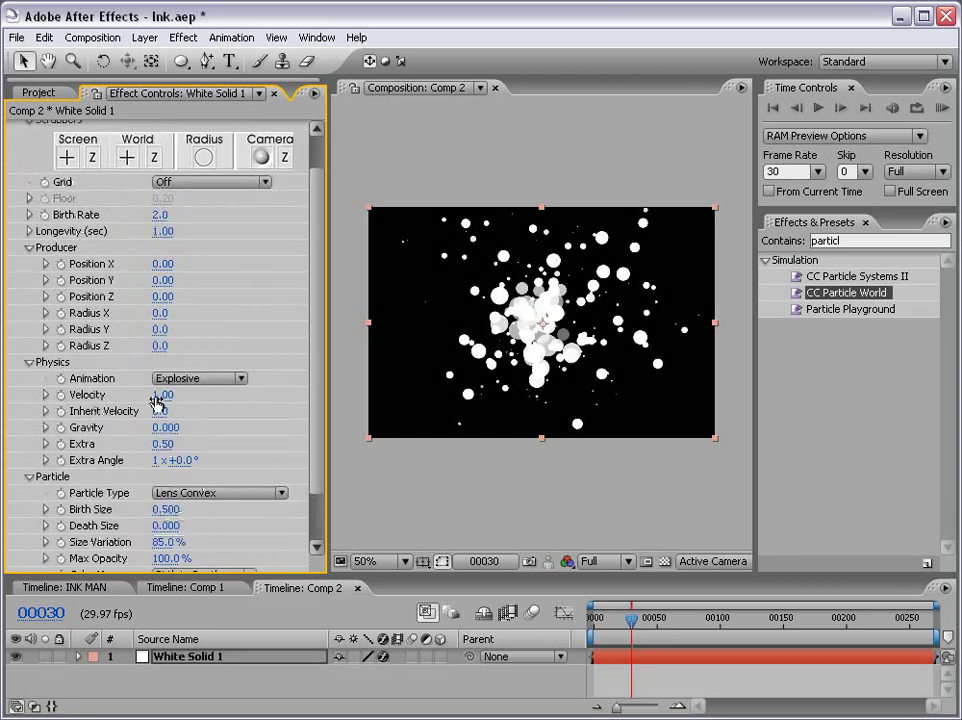
left_click_drag(166, 397, 136, 397)
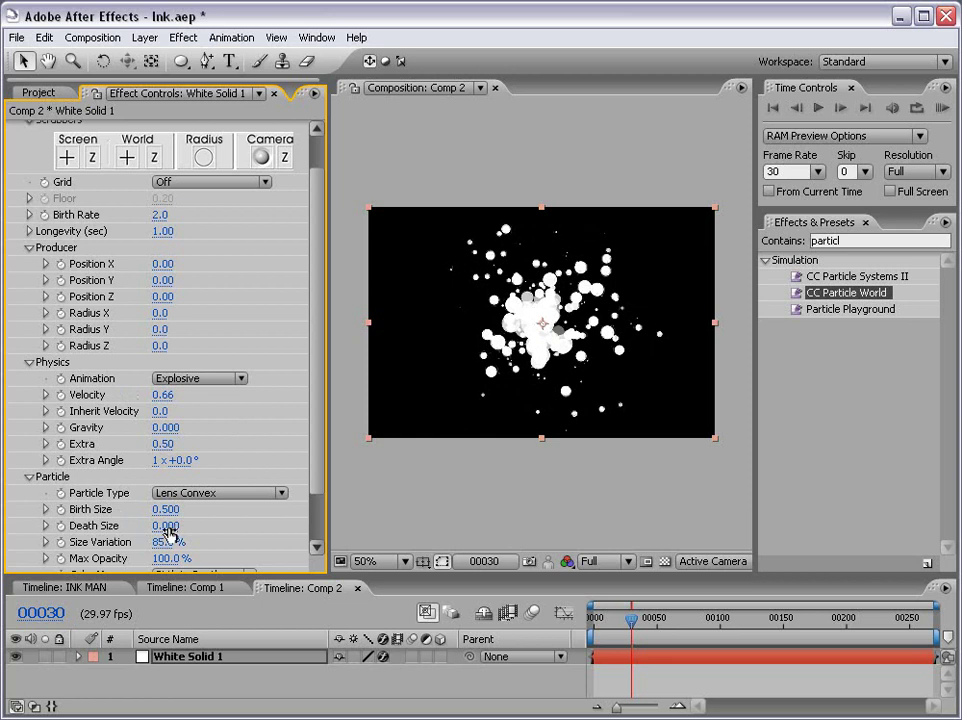
mouse_move(167, 511)
left_mouse_down()
mouse_move(178, 506)
mouse_move(161, 509)
left_mouse_up()
left_click(514, 501)
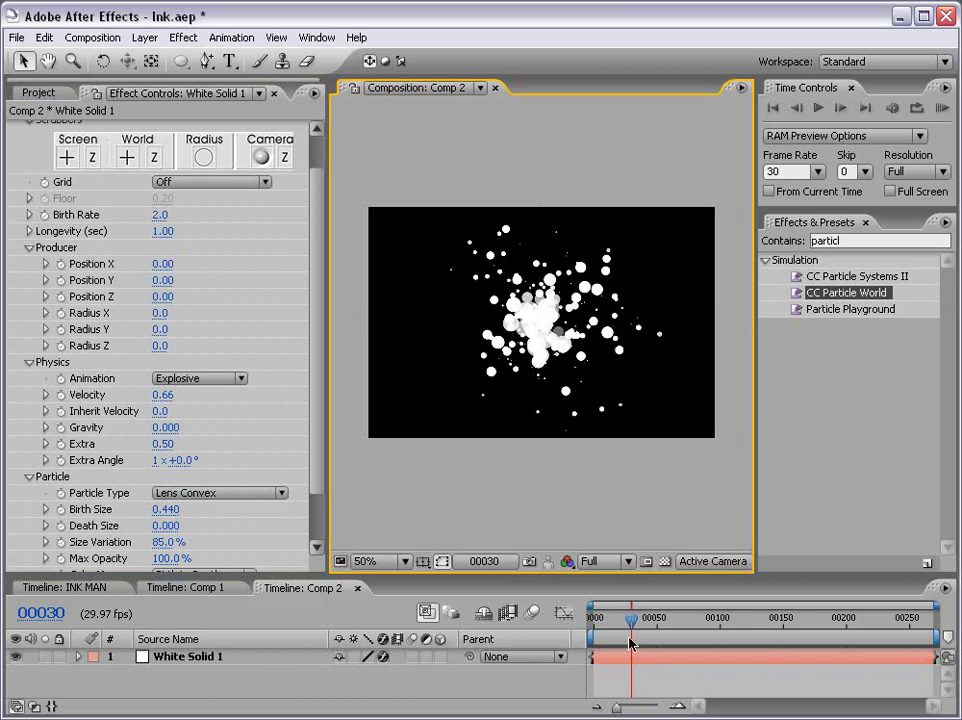
Scrub through the Comp 2 timeline to compare splatter shapes at different frames, then return to frame 30.
left_click(673, 620)
left_click_drag(673, 620, 762, 625)
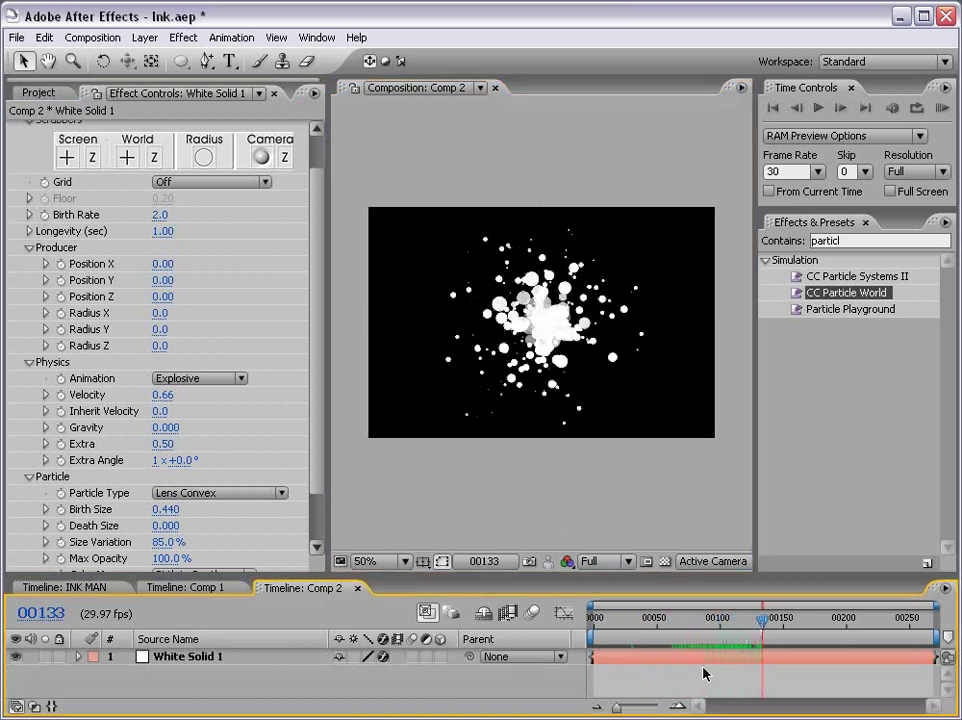
left_click(657, 628)
left_click_drag(657, 628, 871, 621)
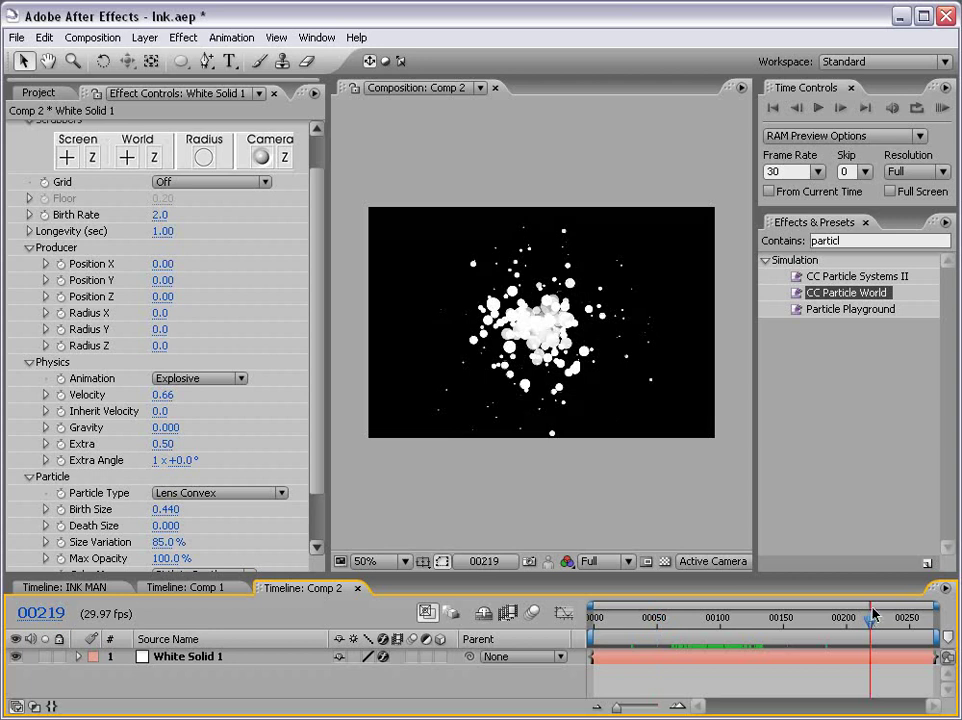
left_click(633, 628)
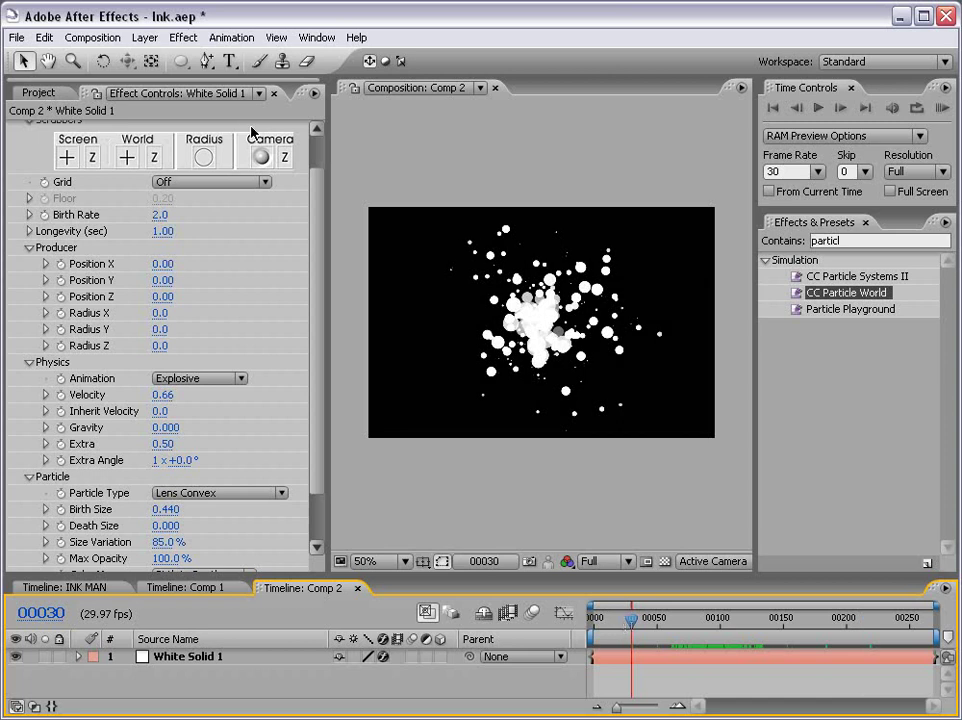
Add frame 30 of Comp 2 to the render queue as a single-frame Photoshop file.
left_click(92, 38)
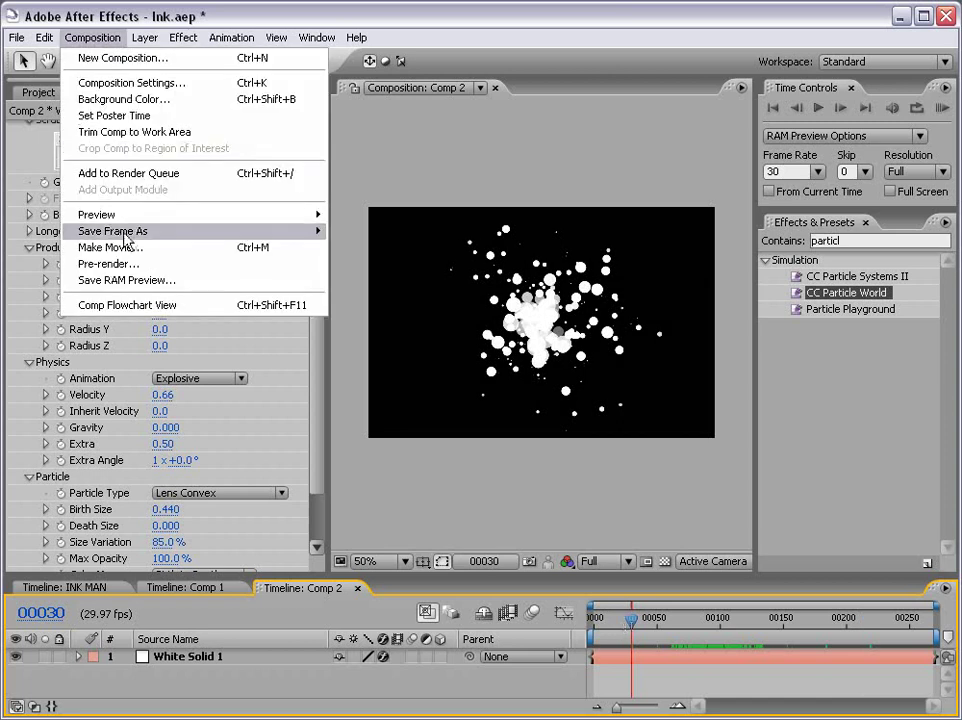
mouse_move(200, 231)
left_click(357, 234)
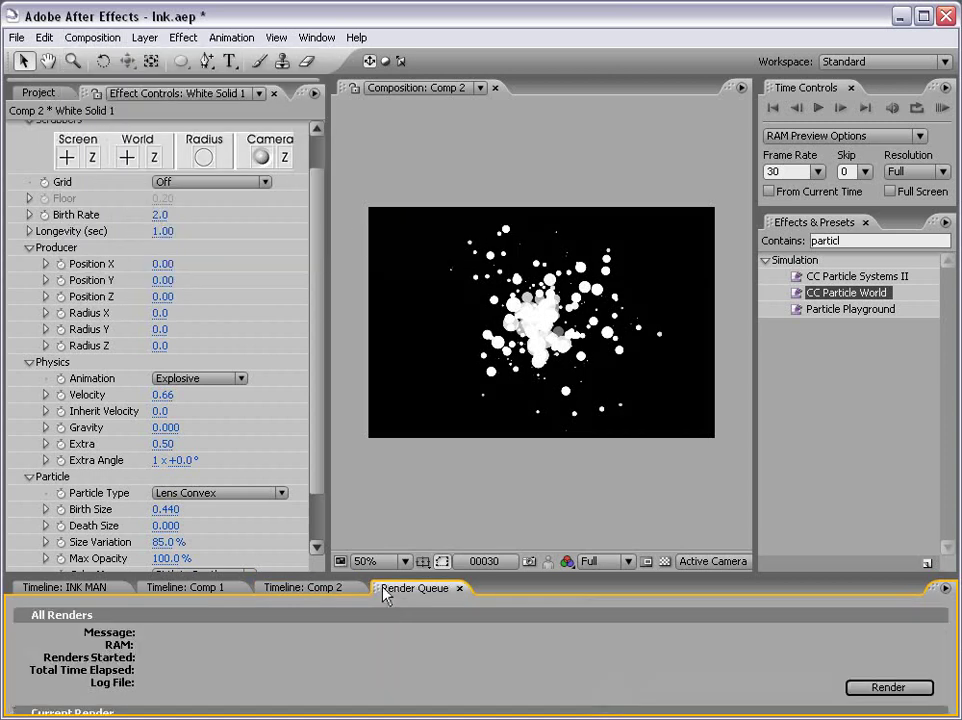
Undock the Render Queue into a small floating window over the effect controls, keeping the composition view and Comp 2 timeline accessible.
left_click_drag(380, 589, 290, 589)
left_click_drag(287, 260, 287, 258)
left_click_drag(959, 382, 685, 609)
left_click_drag(512, 257, 285, 170)
left_click_drag(437, 527, 365, 524)
key("space")
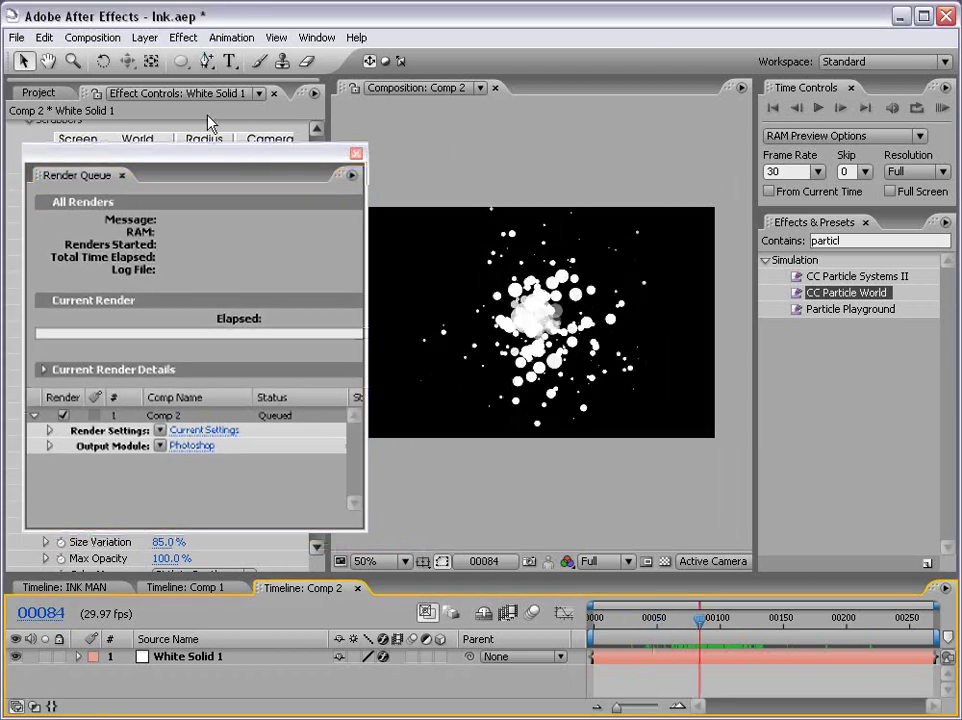
Queue more Comp 2 splatter stills as Photoshop files at frames 97, 114, 143, 172 and 194.
left_click(92, 37)
mouse_move(112, 231)
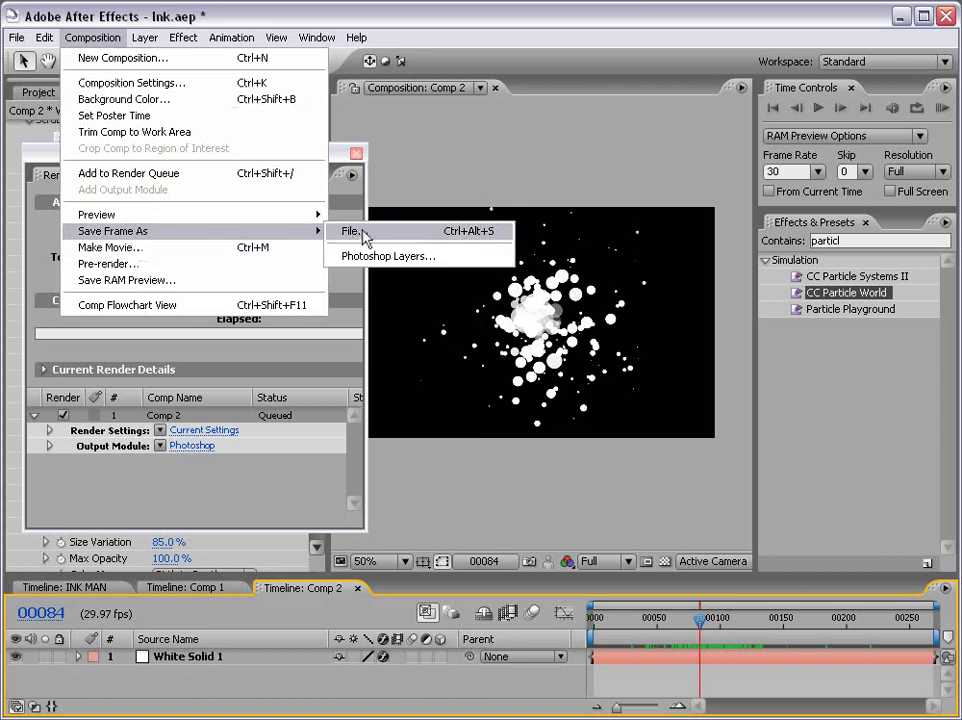
left_click(360, 237)
left_click_drag(699, 620, 731, 624)
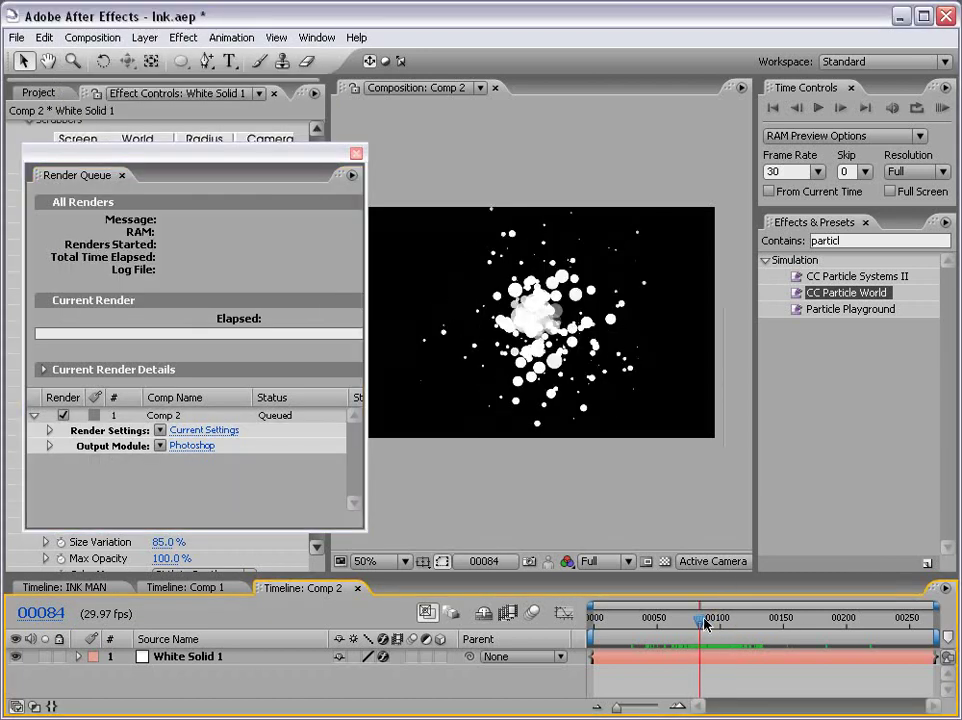
left_click_drag(700, 621, 841, 625)
key("ctrl+alt+s")
key("ctrl+alt+s")
key("ctrl+alt+s")
key("ctrl+alt+s")
key("ctrl+alt+s")
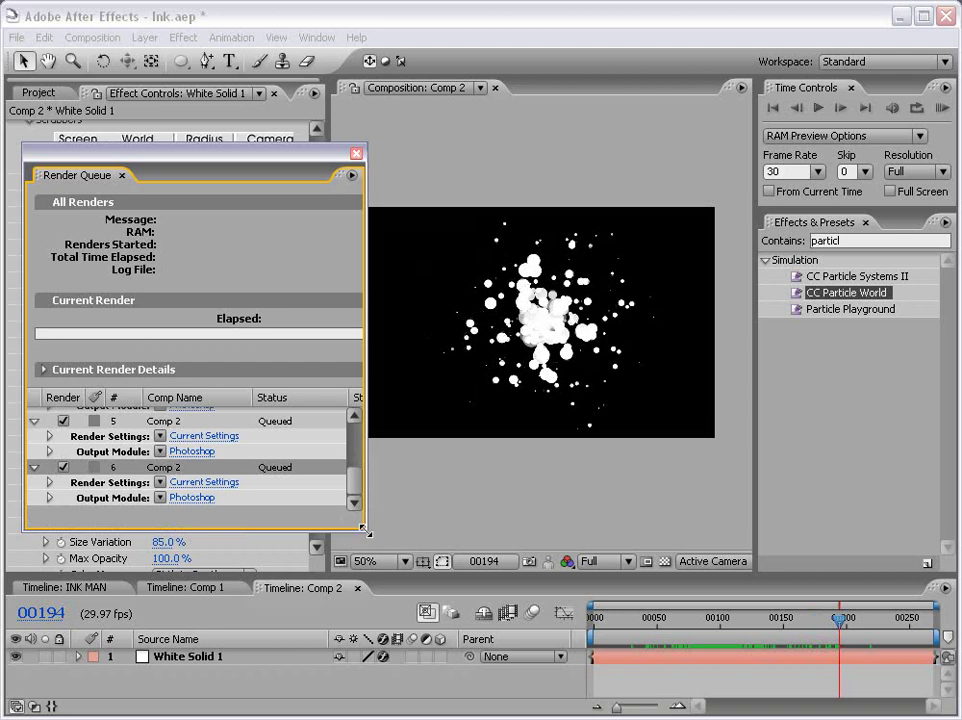
Accept RGB + Alpha output for the frame 30 item and render all six queued frames, leaving the Render Queue closed.
left_click_drag(363, 531, 724, 683)
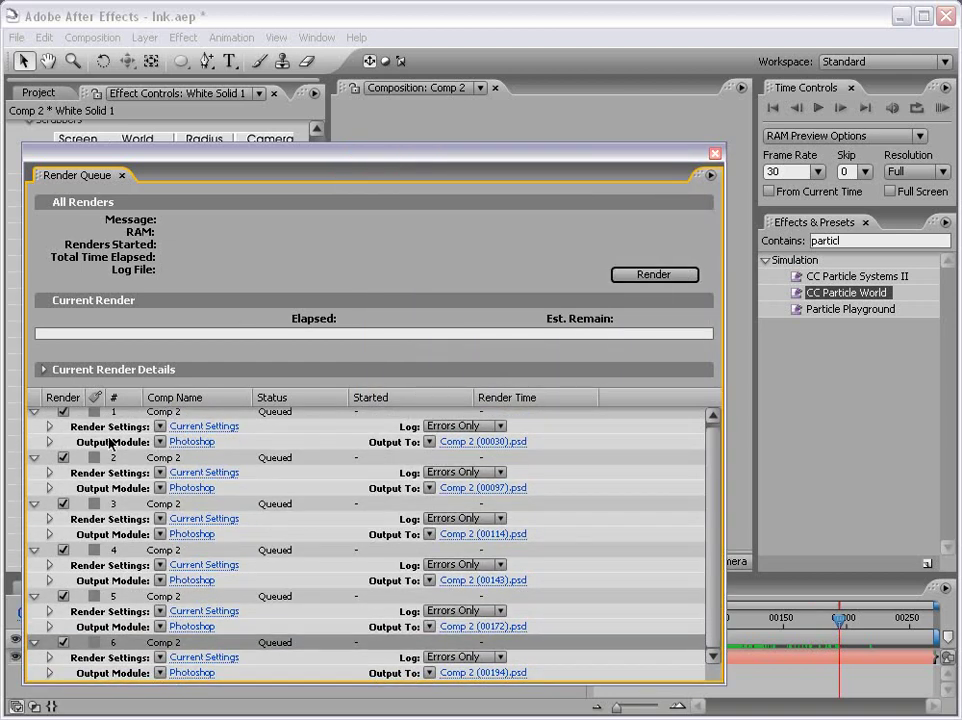
left_click(181, 443)
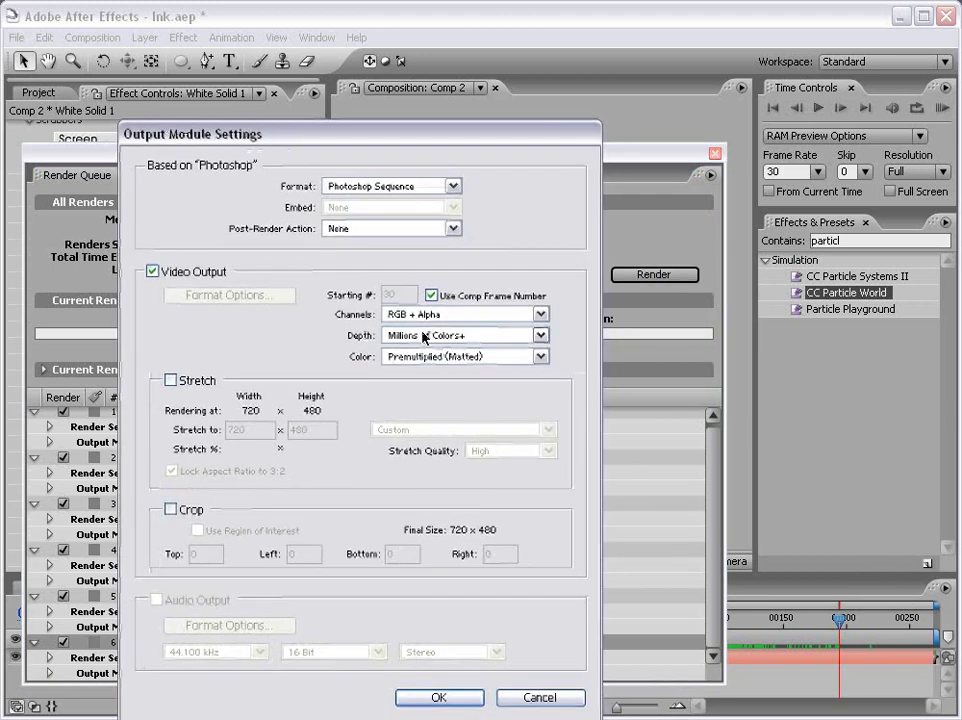
left_click(439, 697)
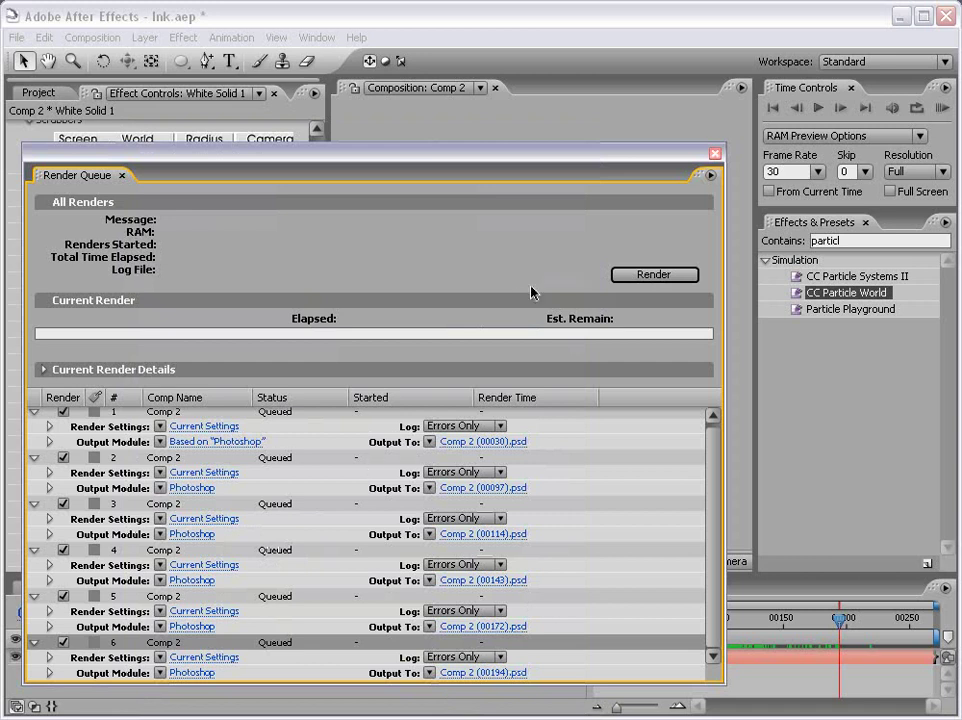
left_click(616, 273)
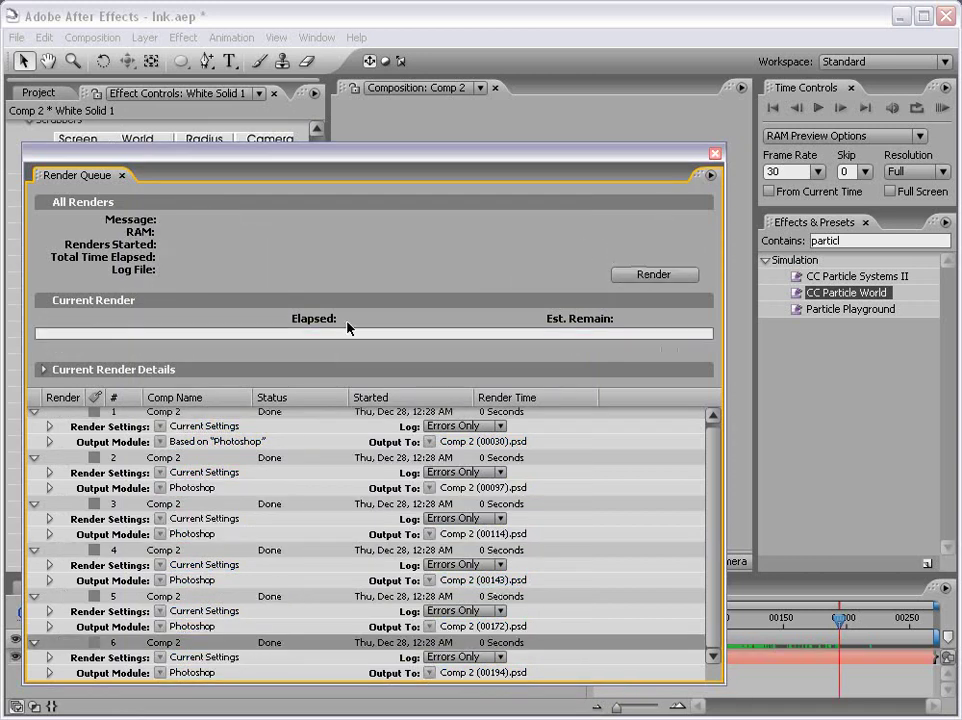
left_click(715, 154)
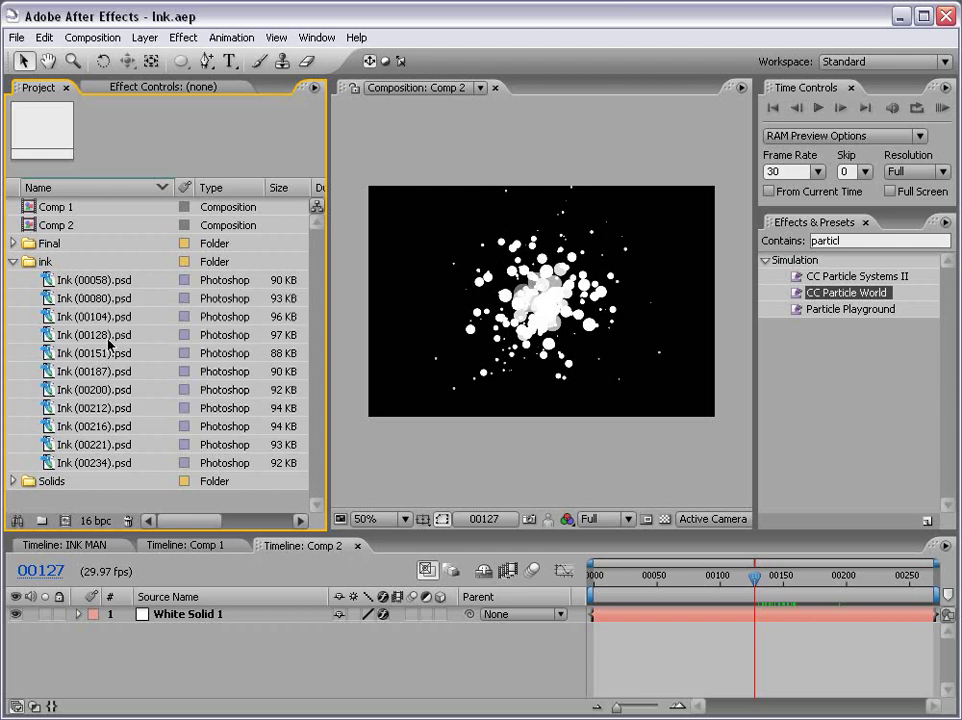
Create a 720 x 480 NTSC DV composition named INK MAN, 269 frames long, and place Ink (00058).psd at its centre.
left_click_drag(705, 577, 686, 585)
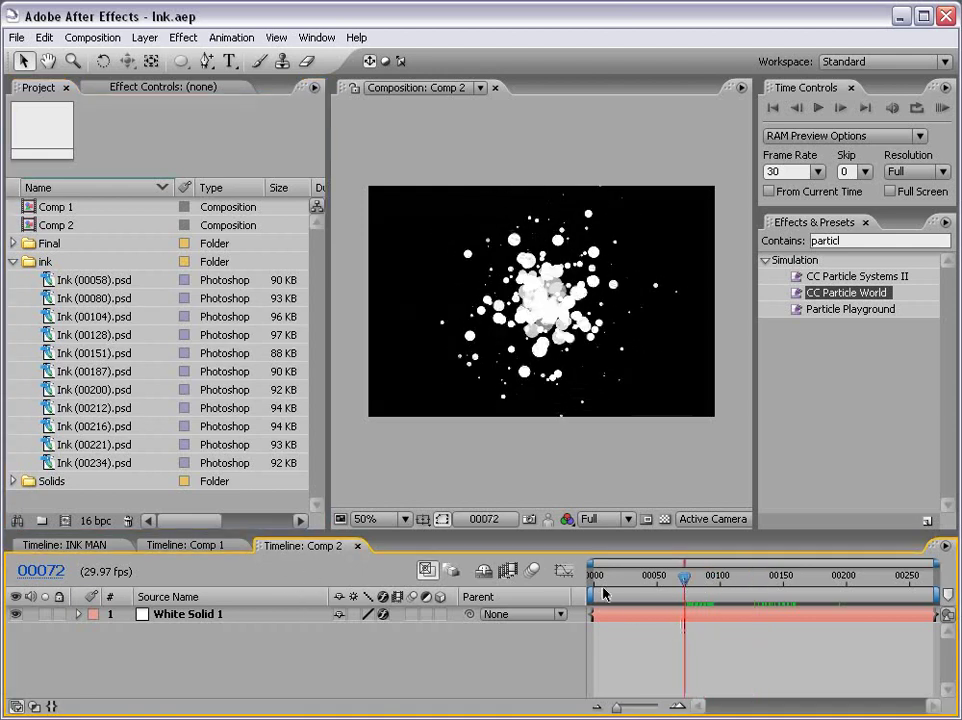
left_click(80, 38)
left_click(100, 57)
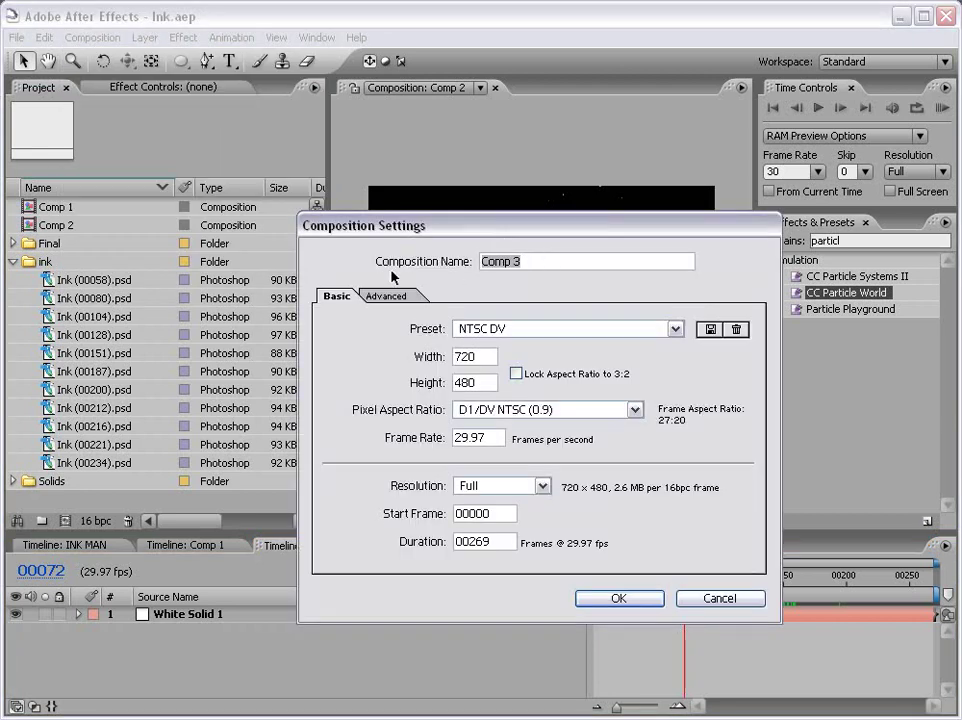
type("INK MAN")
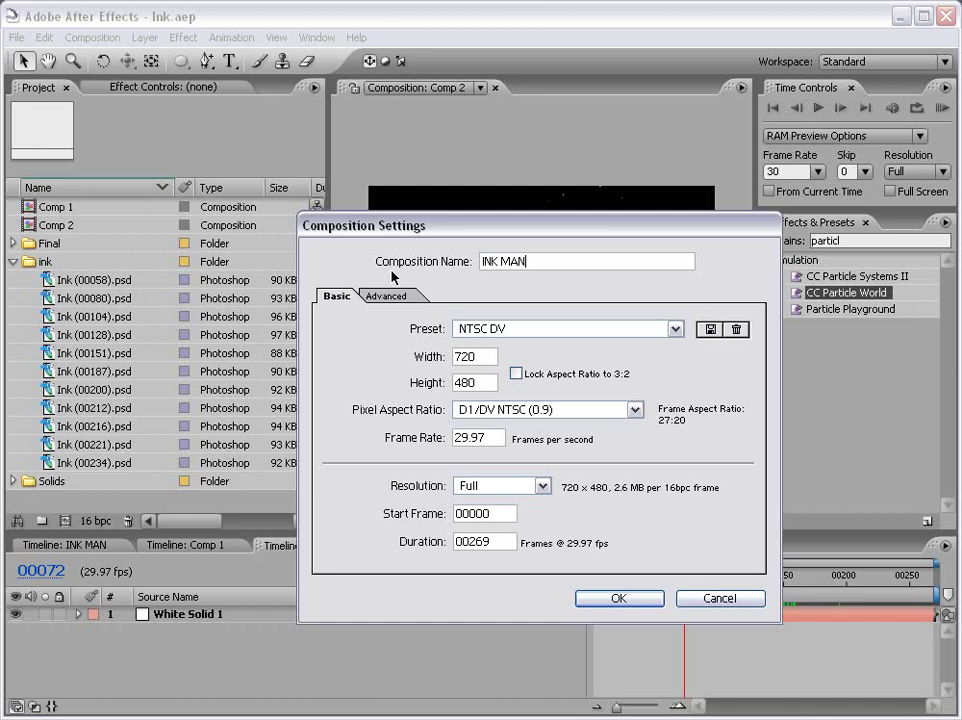
left_click(614, 600)
left_click(48, 285)
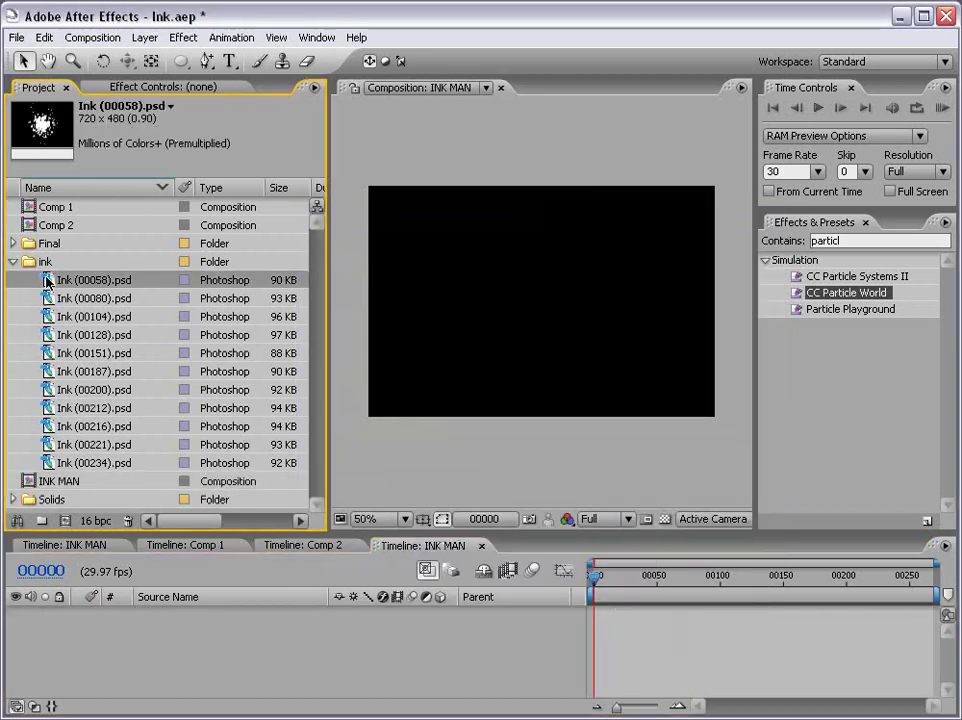
mouse_move(47, 281)
left_mouse_down()
mouse_move(258, 281)
mouse_move(543, 303)
left_mouse_up()
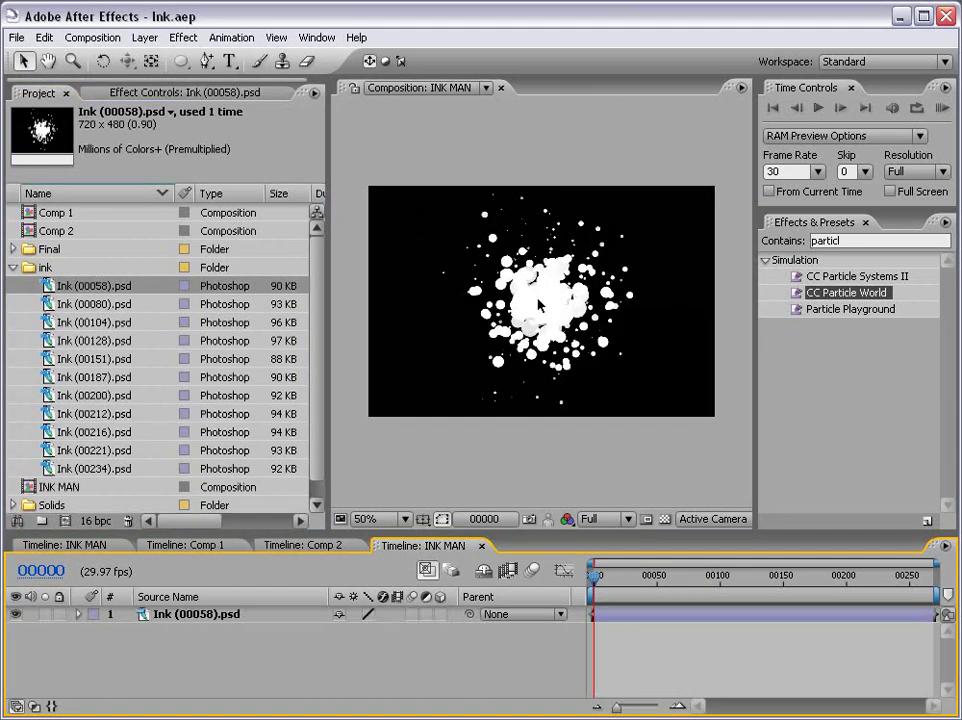
Apply Hue/Saturation to the Ink (00058).psd layer with Master Lightness at -100, and switch the effect off.
left_click(184, 39)
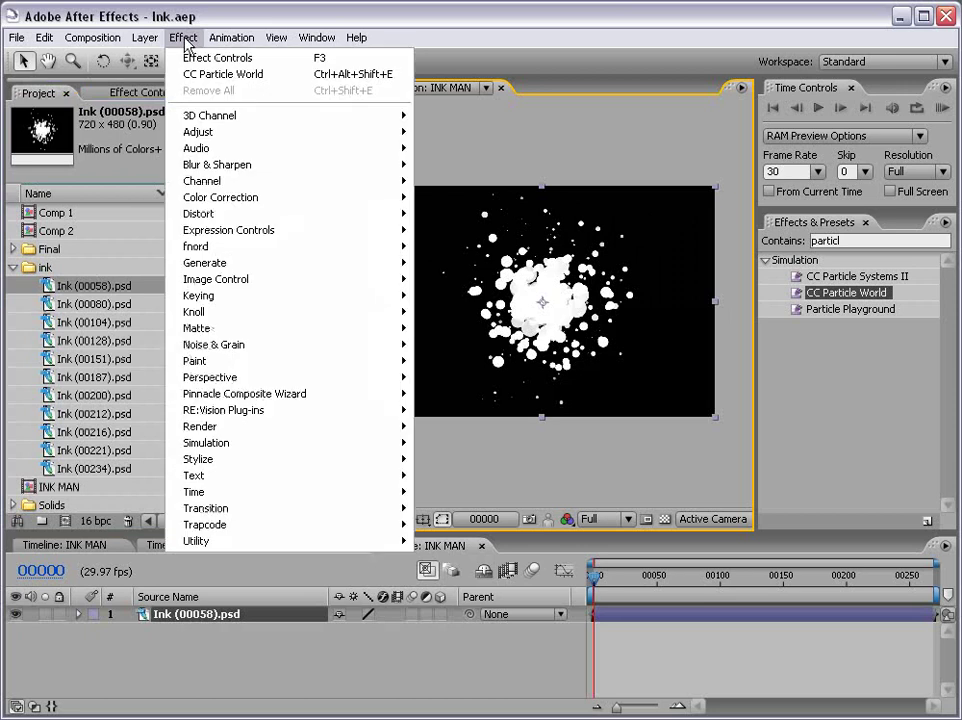
mouse_move(230, 200)
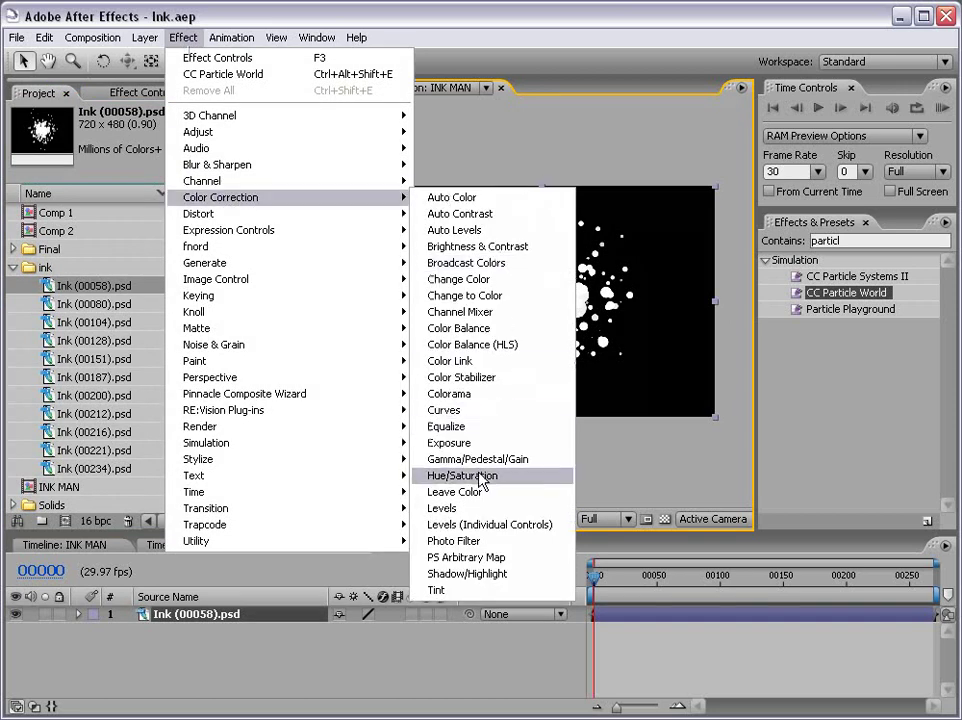
left_click(470, 371)
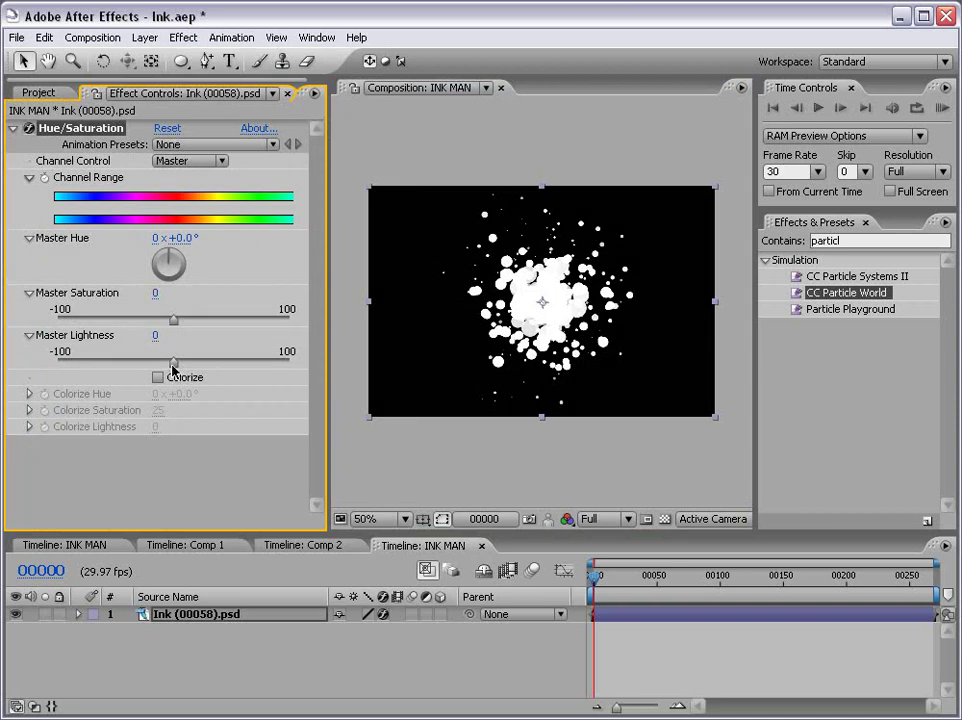
left_click_drag(172, 370, 15, 369)
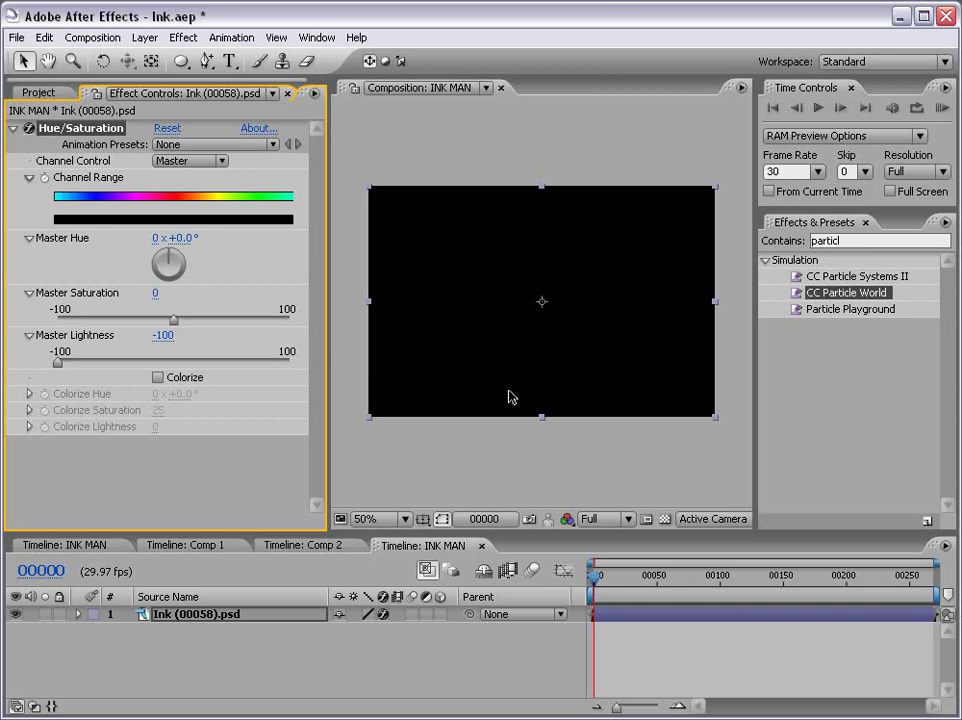
left_click(31, 130)
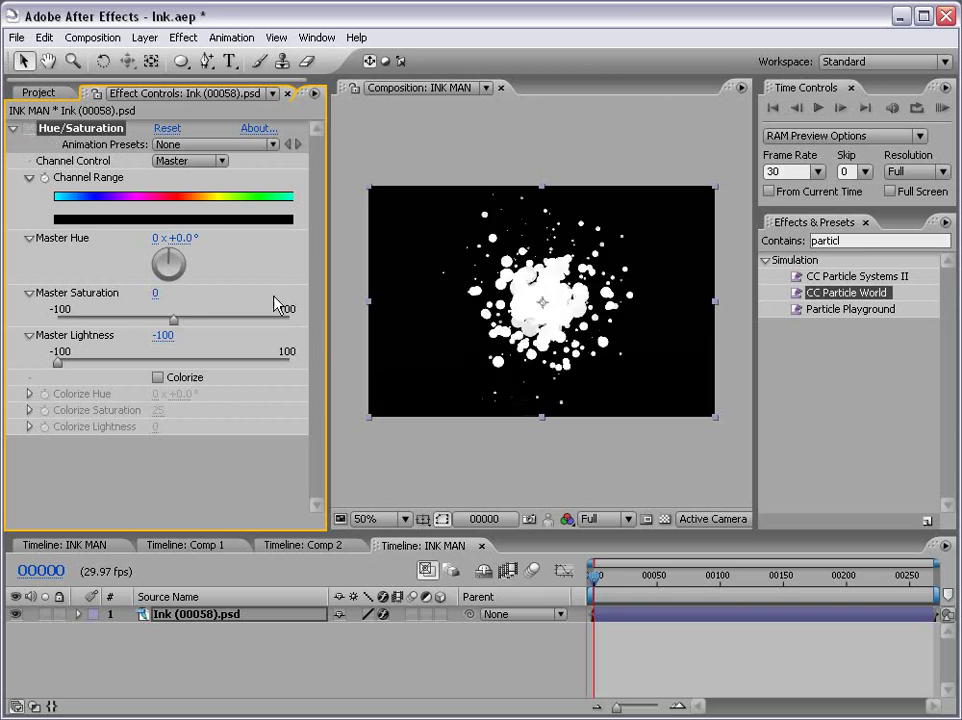
Create a 720 x 480 solid named BG in a deep dark red.
left_click(477, 481)
left_click(144, 37)
mouse_move(155, 58)
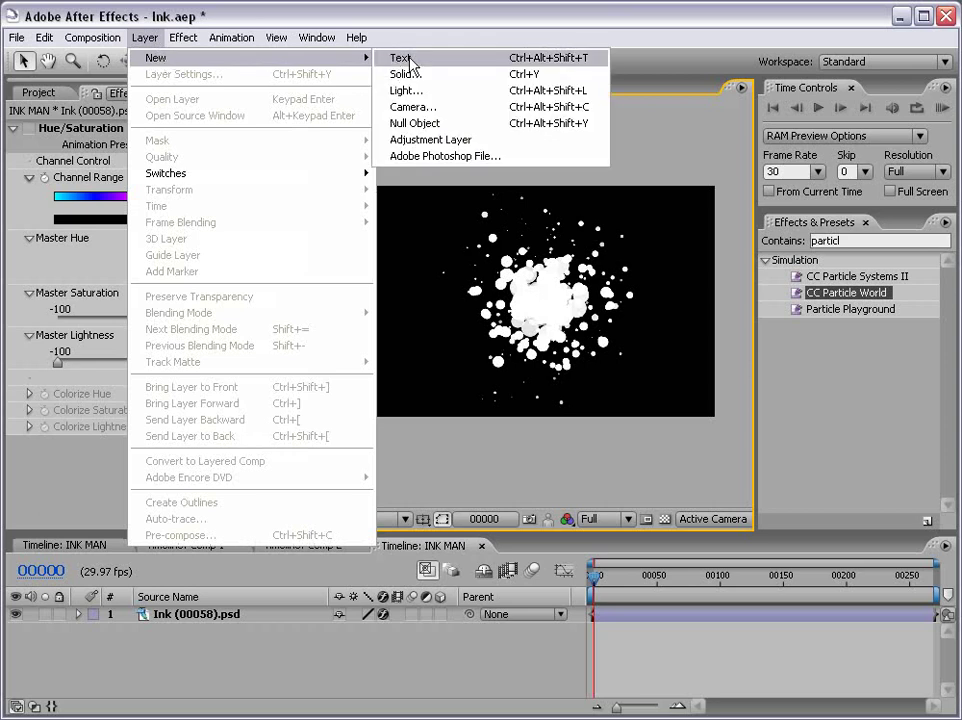
left_click(408, 76)
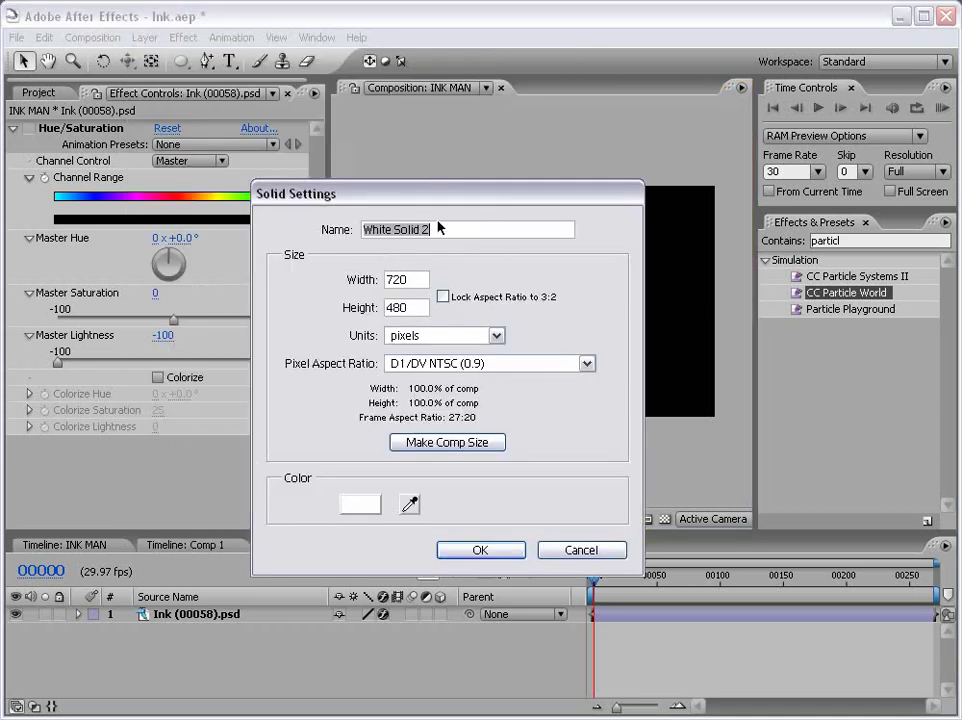
type("BTG")
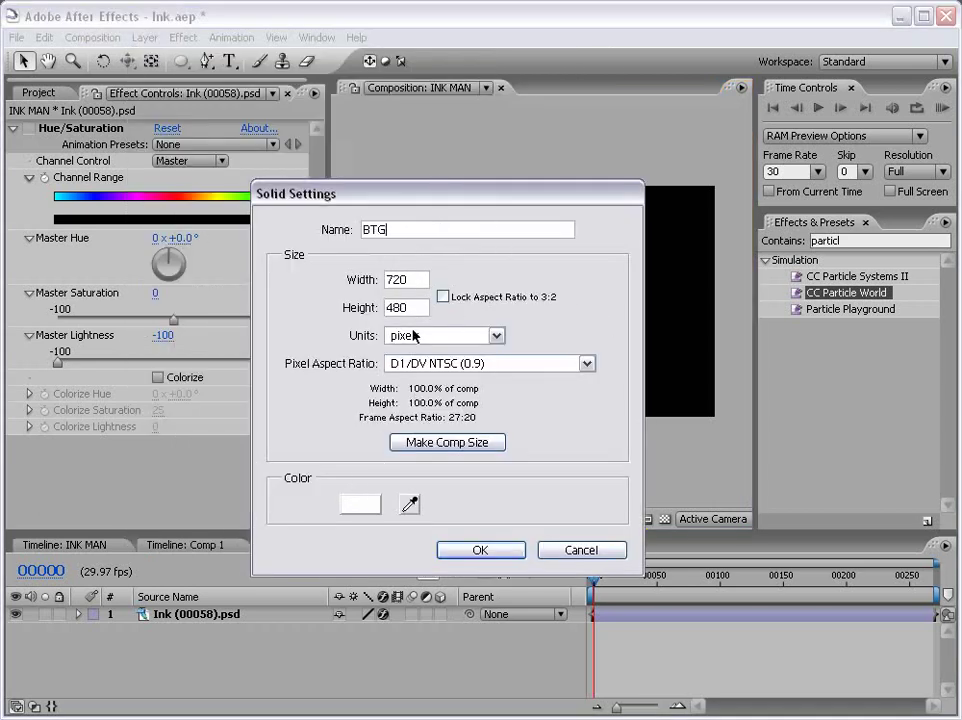
key("BackSpace")
key("BackSpace")
type("G")
left_click(360, 504)
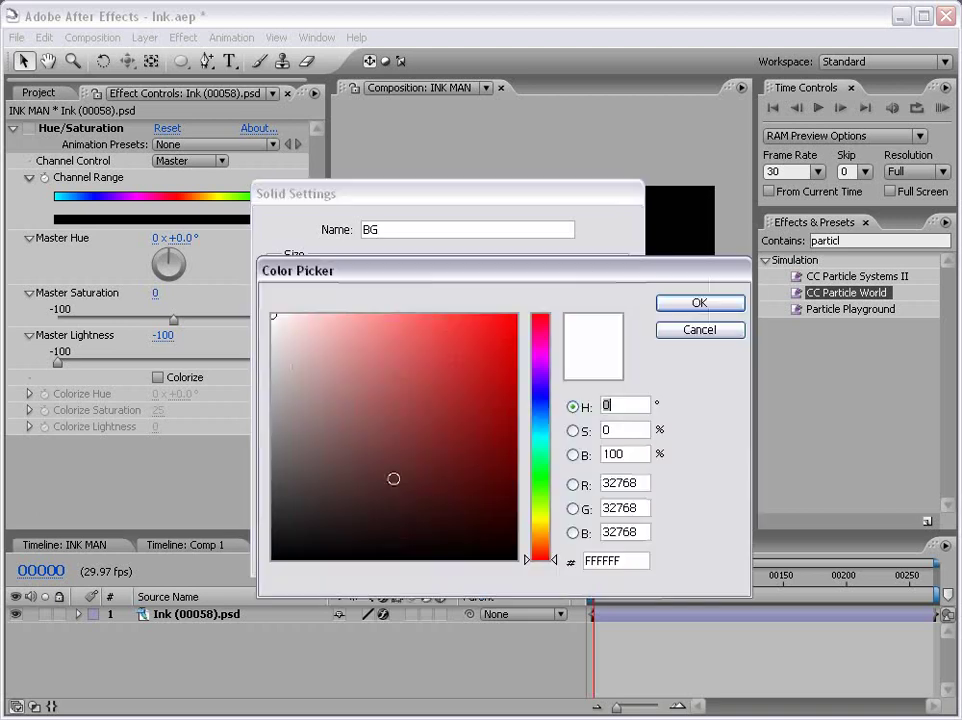
left_click_drag(477, 455, 518, 471)
left_click(666, 303)
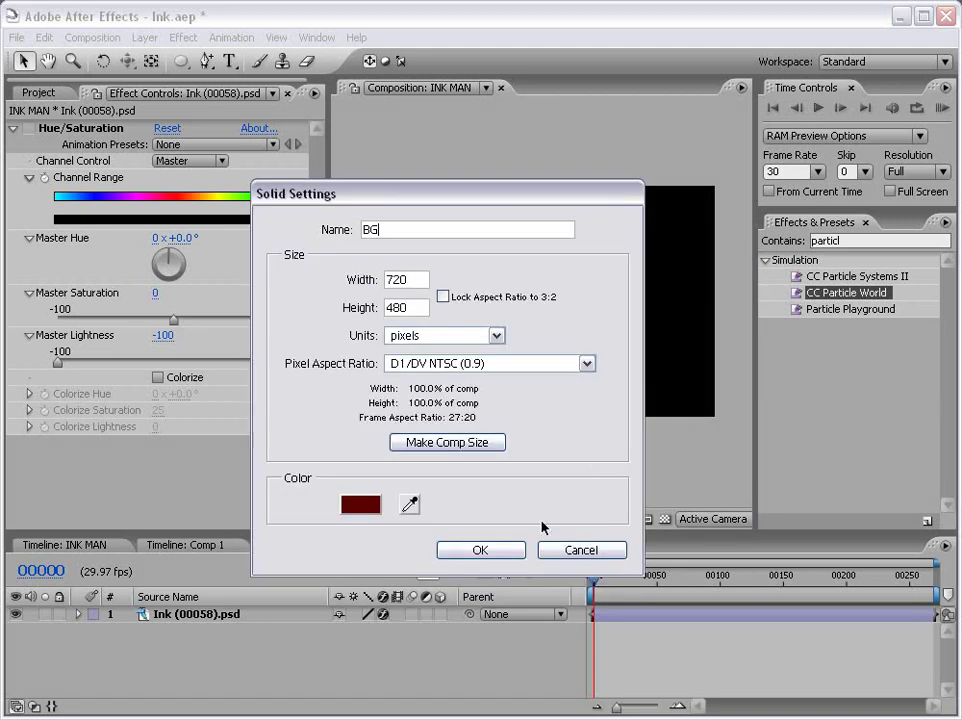
left_click(520, 549)
Create a 720 x 480 black solid named MASK.
left_click(144, 37)
mouse_move(160, 57)
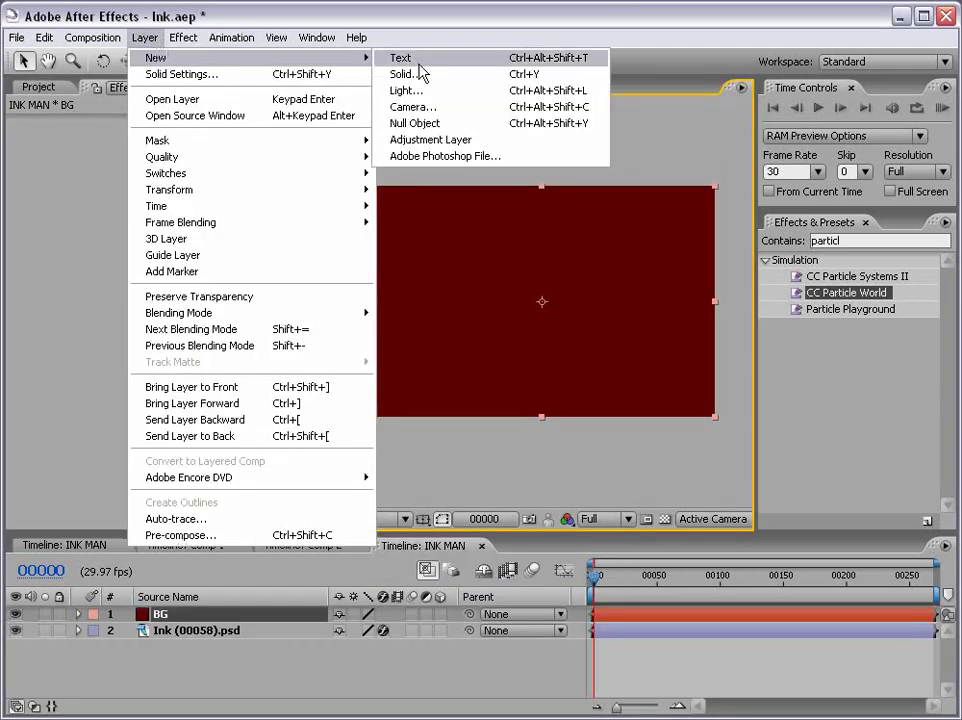
left_click(423, 74)
left_click(359, 500)
left_click(516, 525)
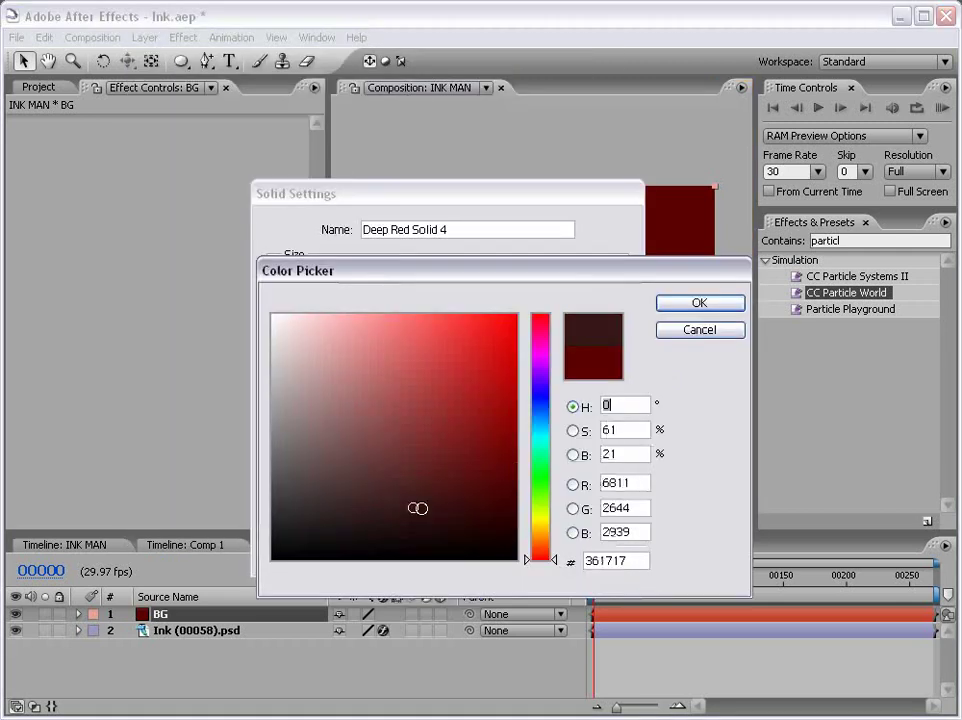
left_click_drag(516, 525, 519, 562)
left_click(690, 305)
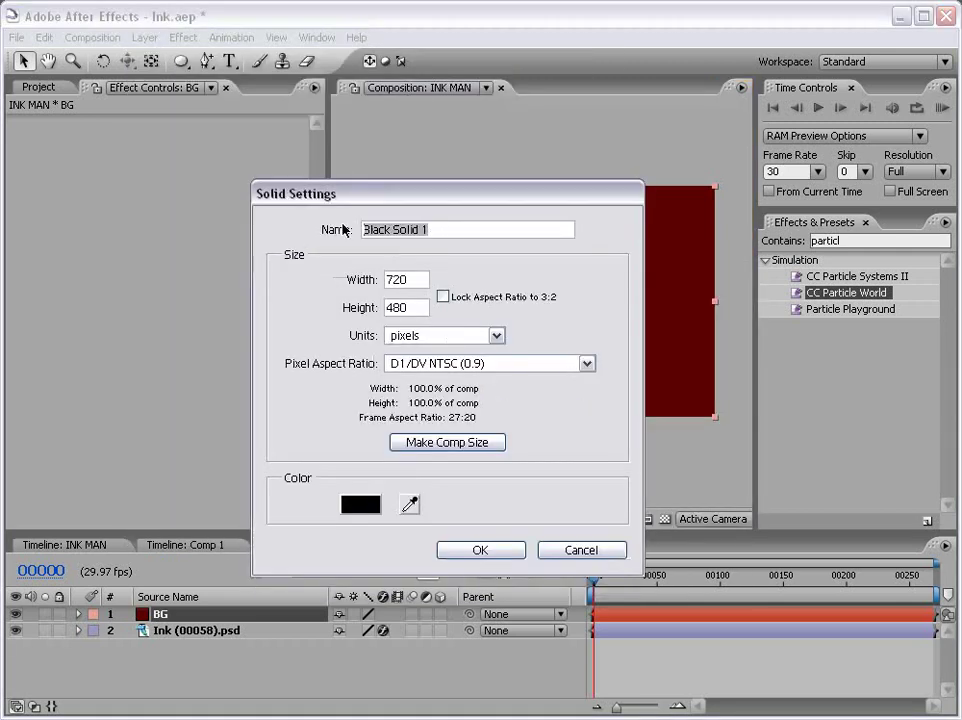
type("MASK")
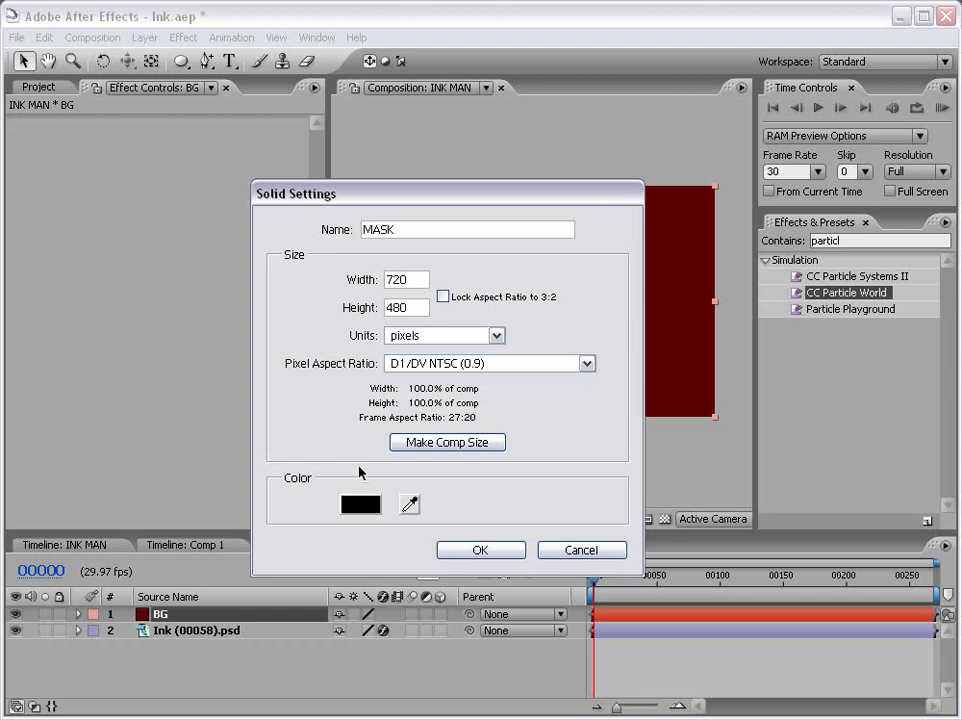
key("Return")
Move the MASK and BG layers below the Ink (00058).psd layer and clear the selection.
left_click(160, 628)
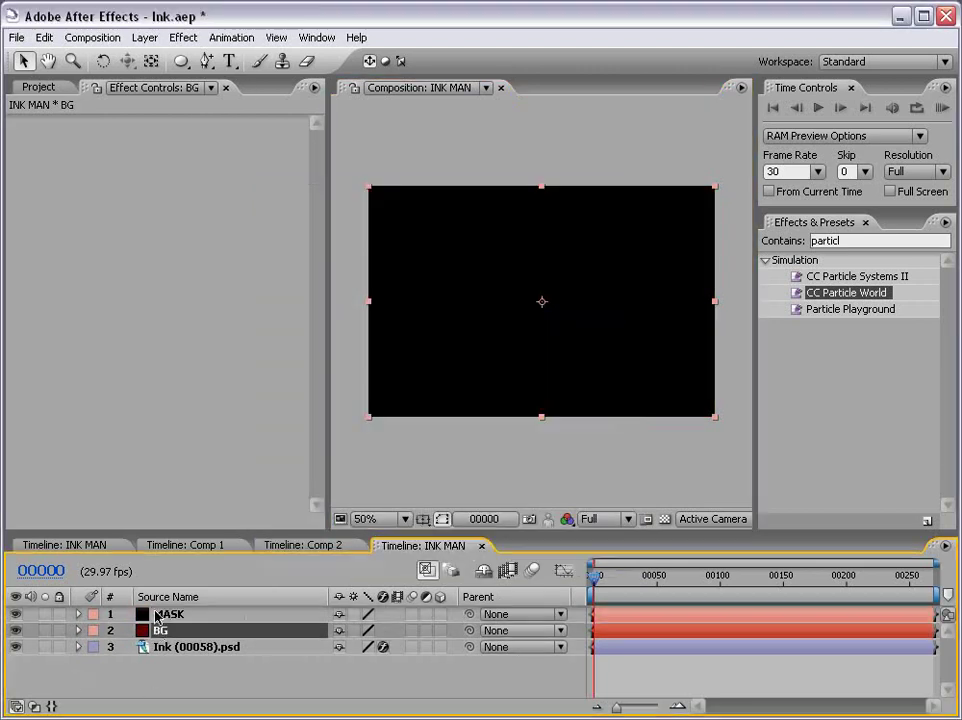
left_click(172, 616, "shift")
mouse_move(172, 616)
left_mouse_down()
mouse_move(166, 640)
mouse_move(183, 668)
left_mouse_up()
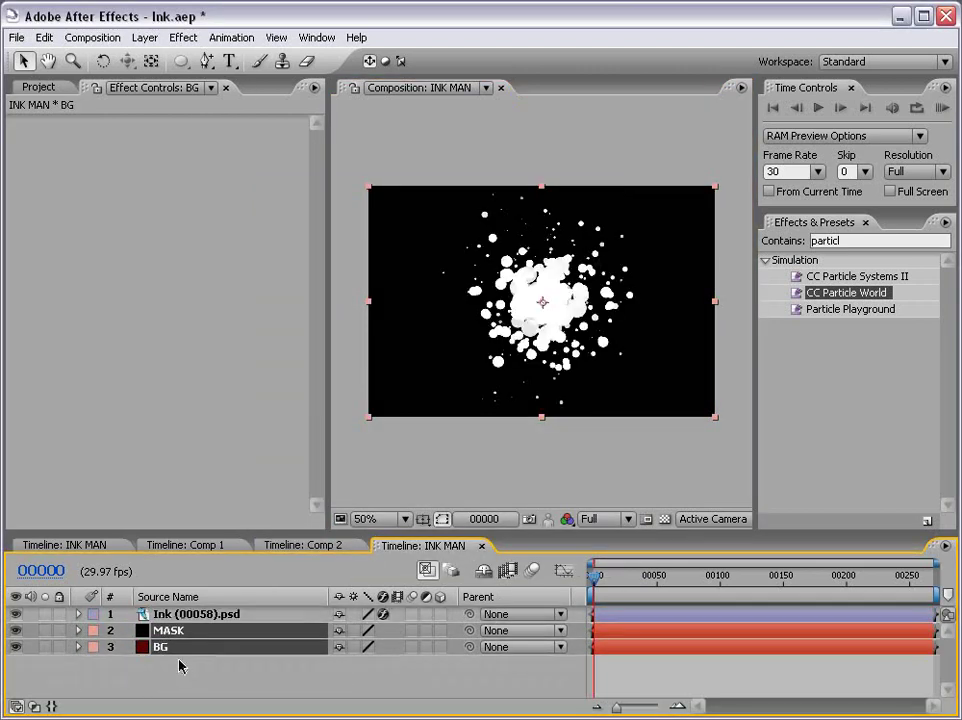
left_click(195, 682)
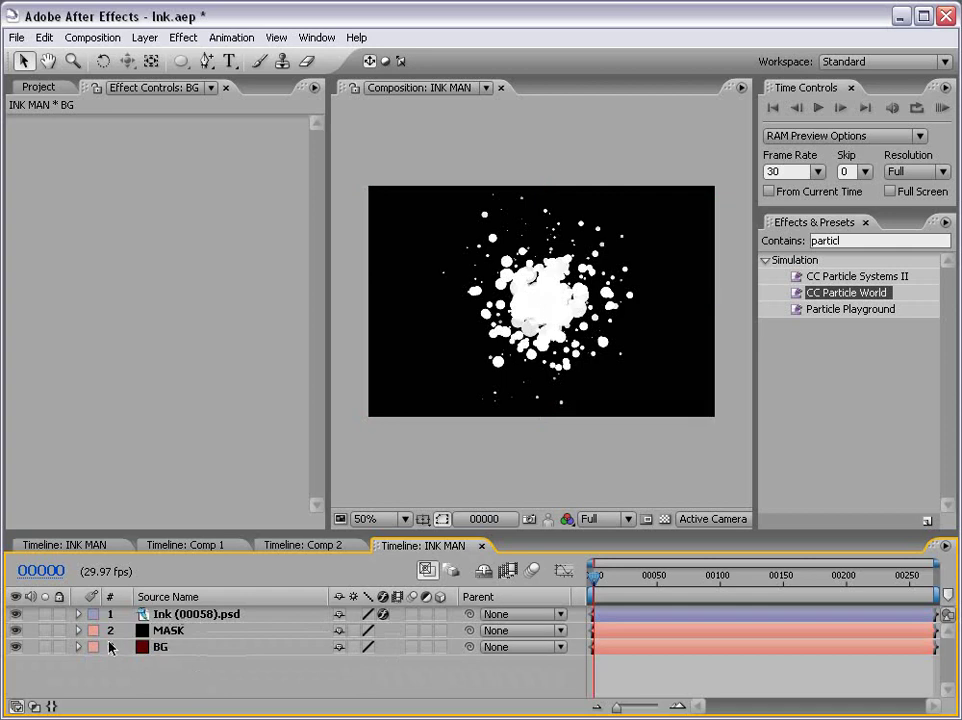
Draw an elliptical mask nearly filling the frame on the MASK layer and set its mode to Subtract.
left_click(169, 633)
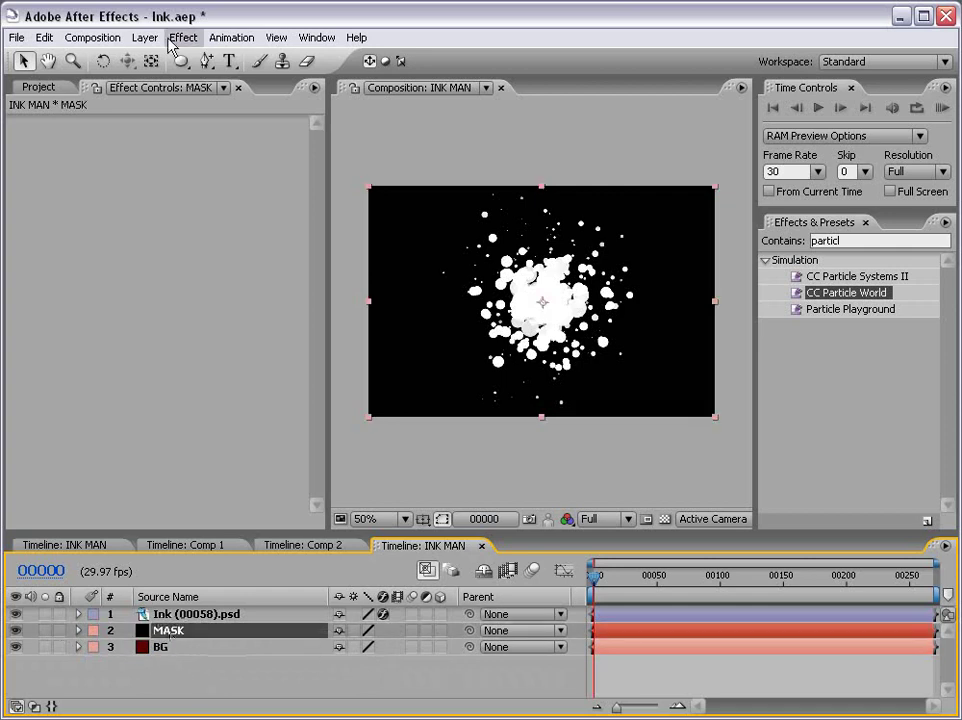
key("q")
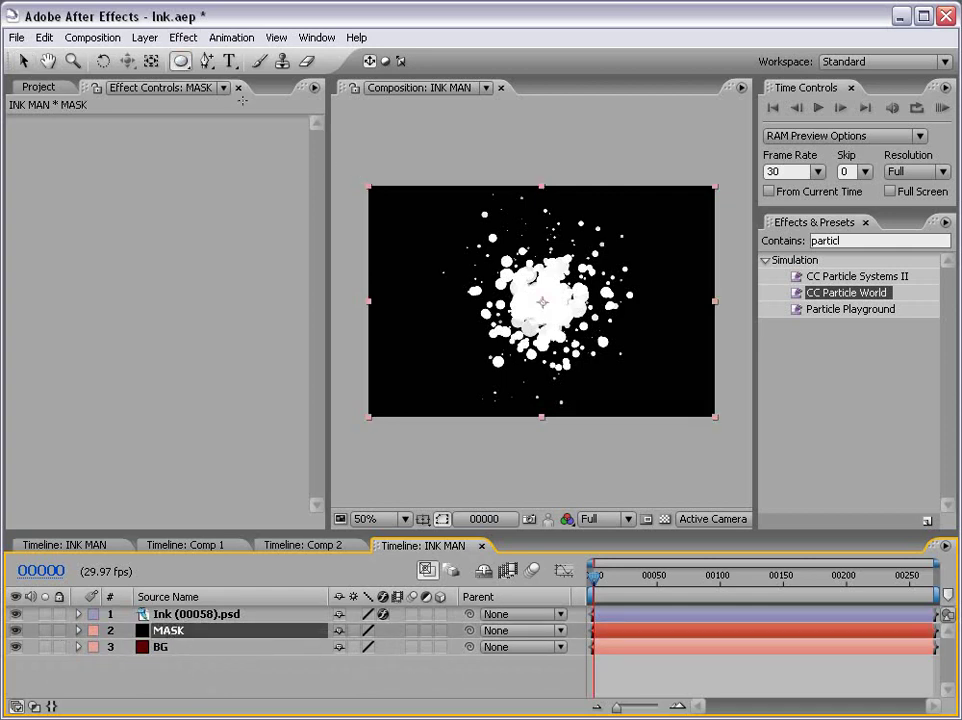
left_click_drag(375, 186, 709, 418)
key("v")
left_click(168, 631)
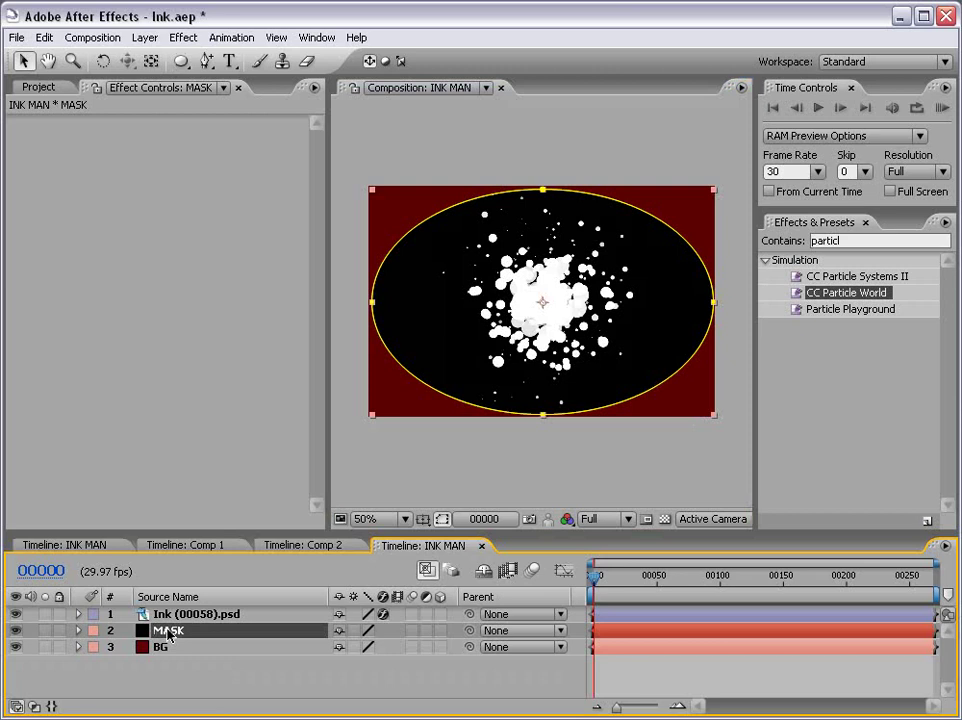
key("m")
left_click(384, 650)
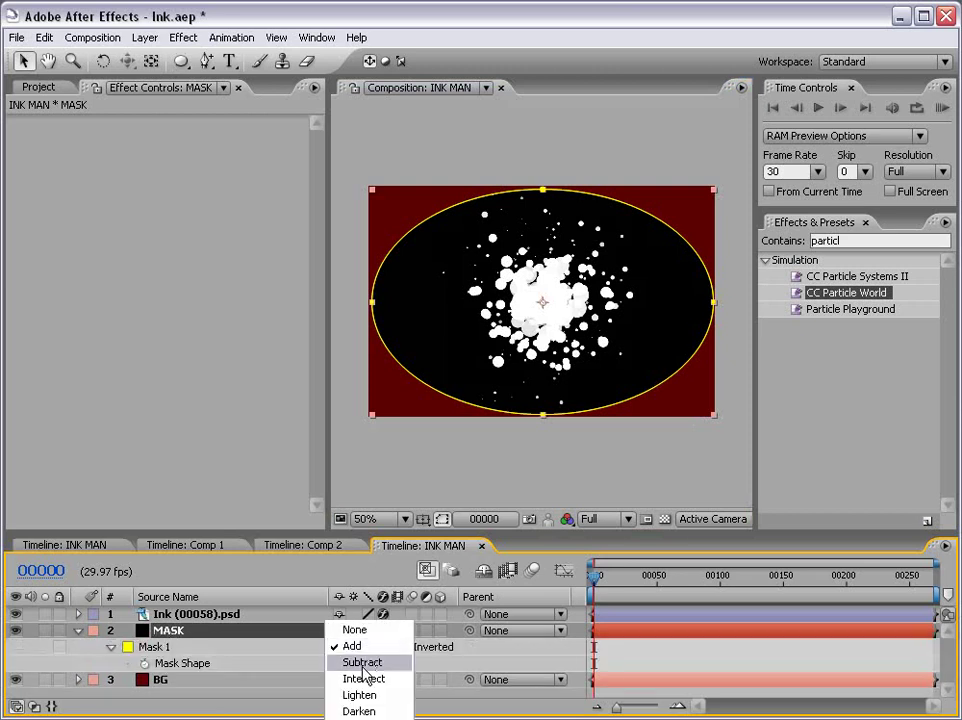
left_click(362, 663)
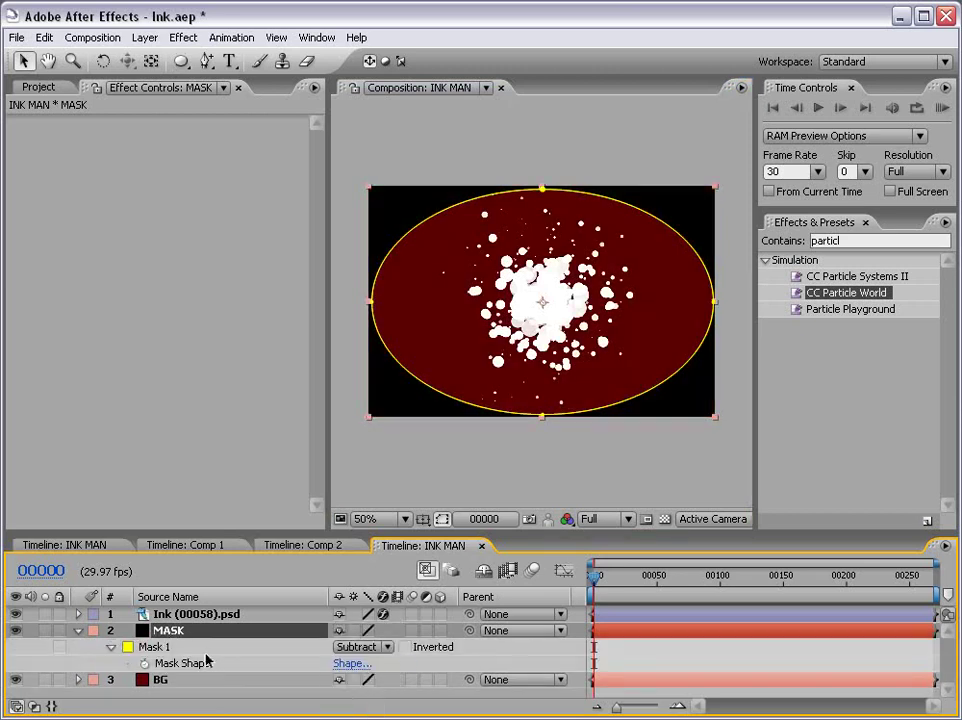
Feather the MASK layer's elliptical mask by 340 pixels and collapse the layer's properties.
key("f")
left_click_drag(358, 663, 677, 629)
left_click(642, 647)
left_click(643, 652)
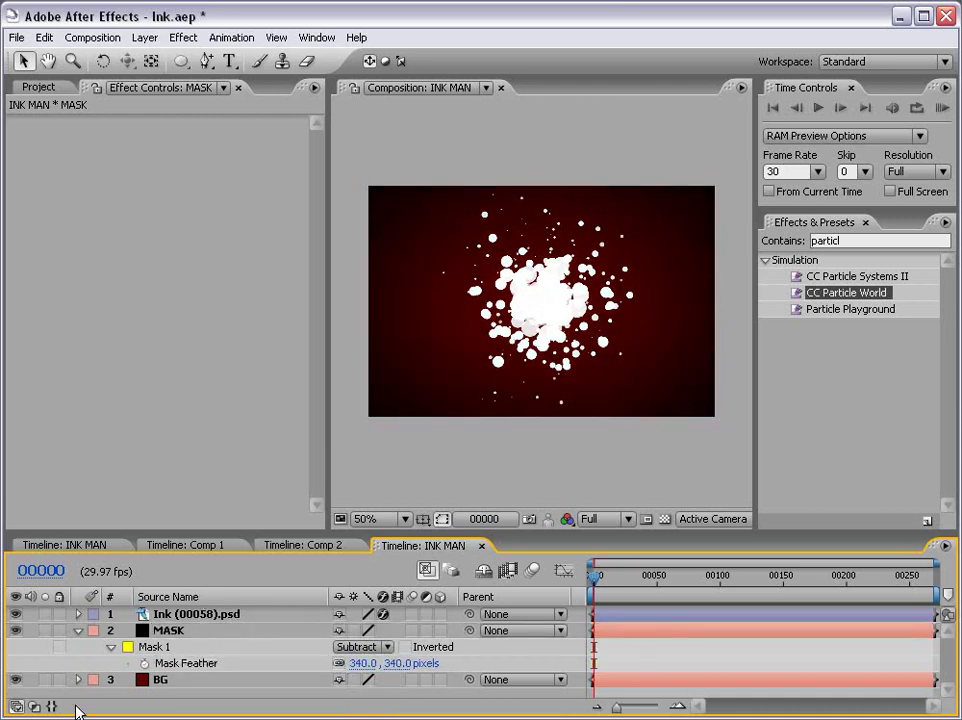
left_click(78, 630)
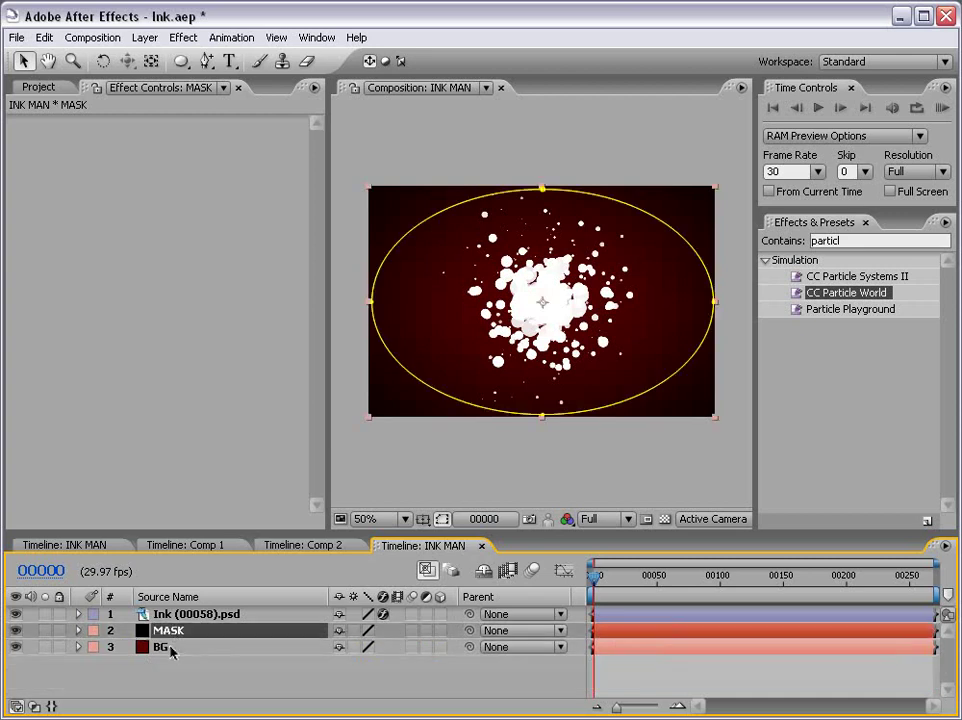
Lock the MASK and BG layers.
left_click(170, 649)
left_click(58, 630)
left_click(58, 647)
left_click(199, 668)
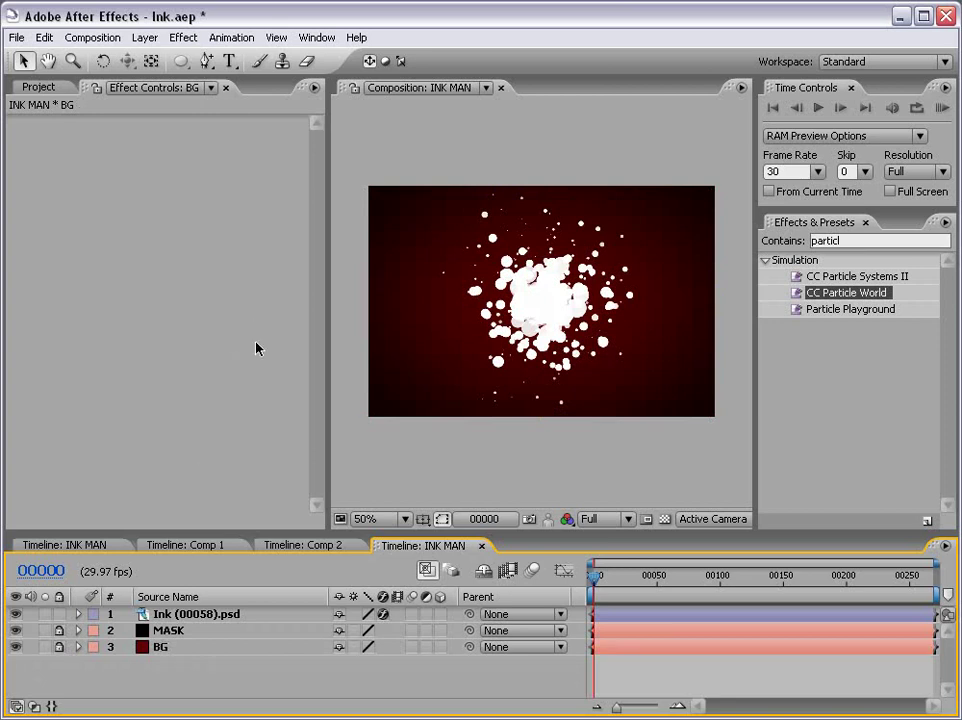
Create a text layer reading INK MAN and place it below the ink splatter, near the frame's lower left.
left_click(229, 61)
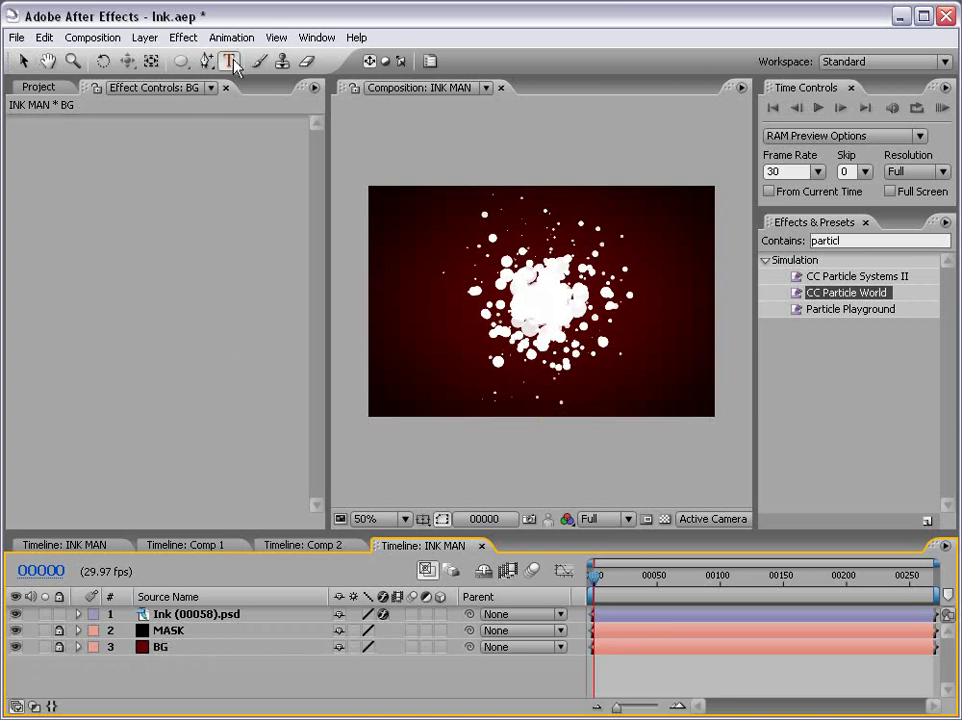
left_click(434, 330)
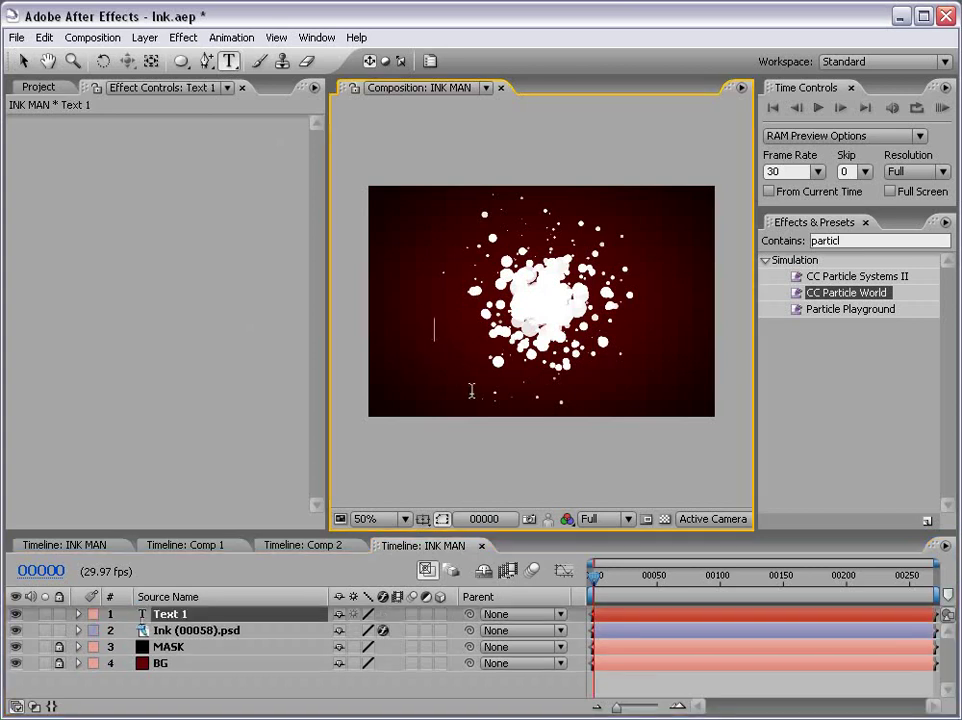
type("INK MAN")
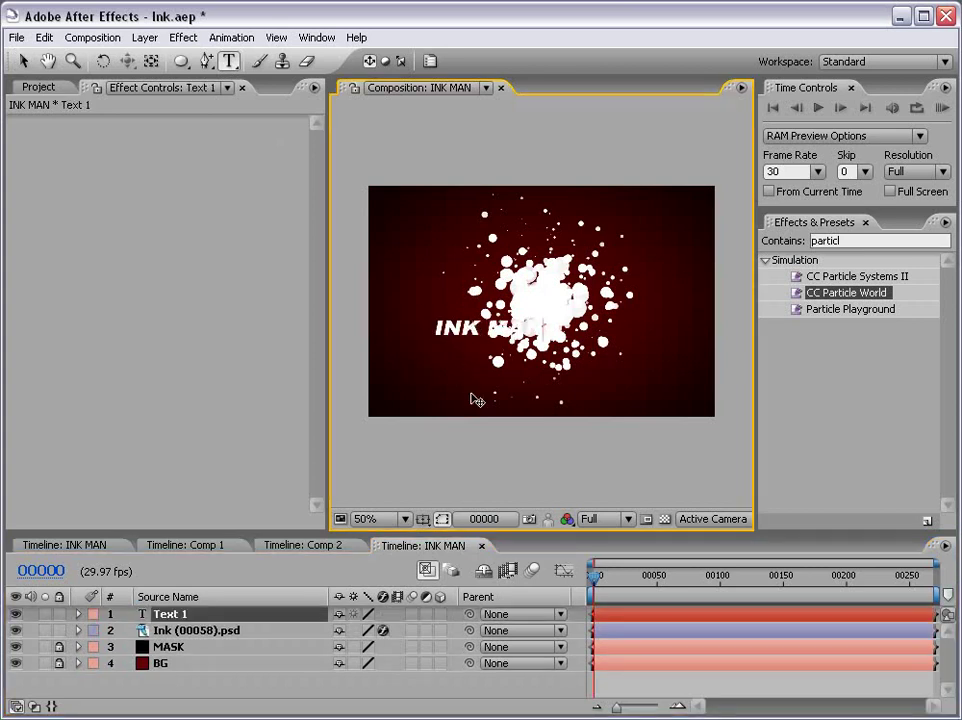
left_click(24, 61)
left_click_drag(472, 325, 425, 368)
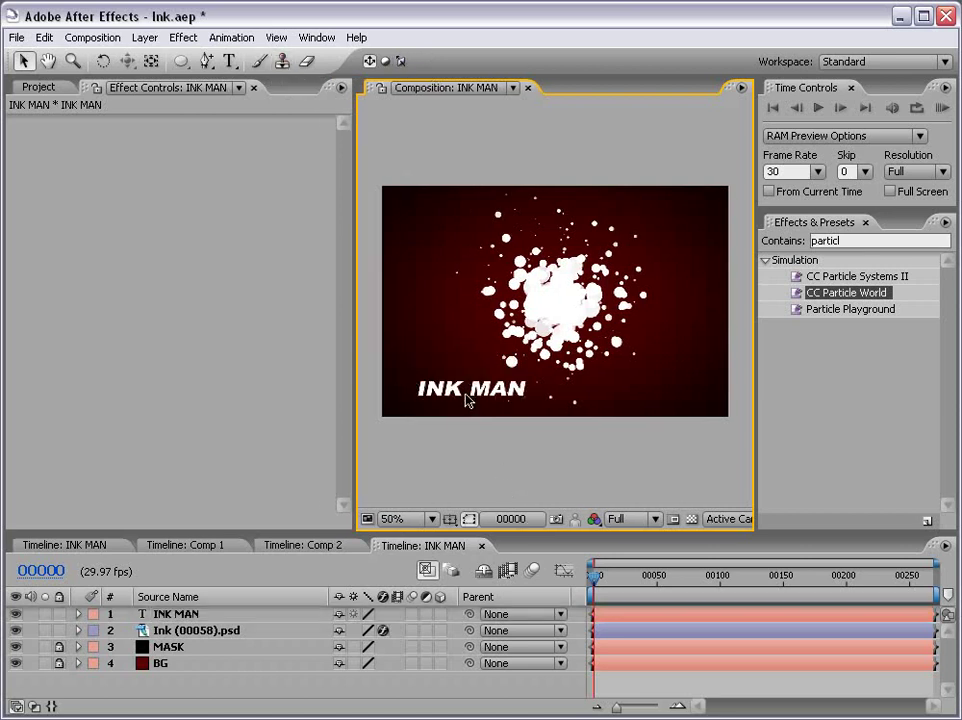
Check the character and paragraph settings of the INK MAN title.
double_click(443, 390)
left_click(430, 61)
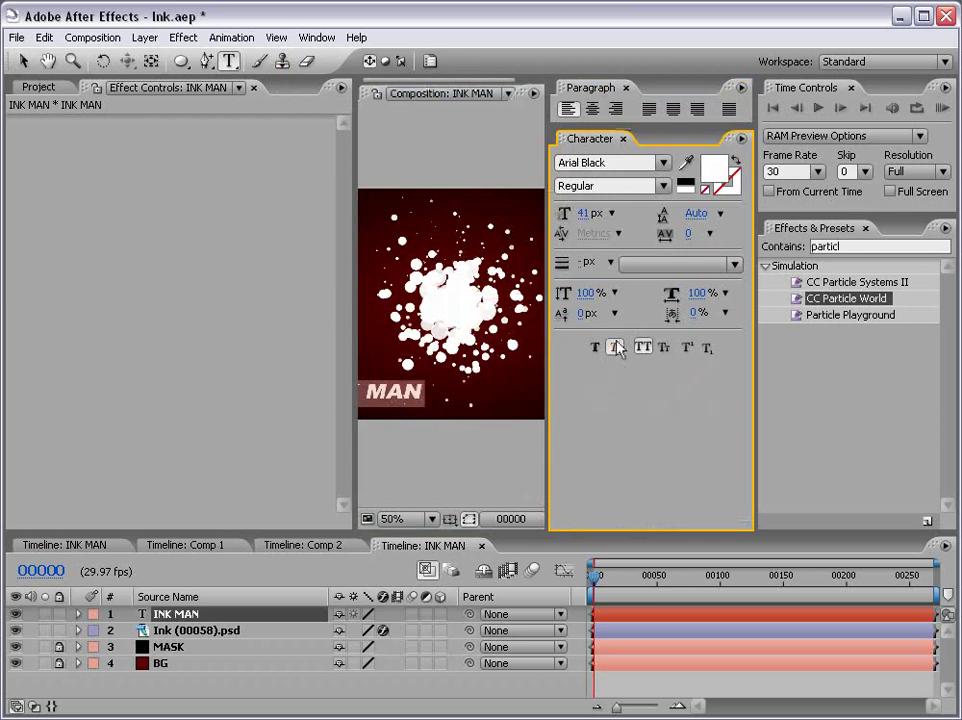
left_click(622, 138)
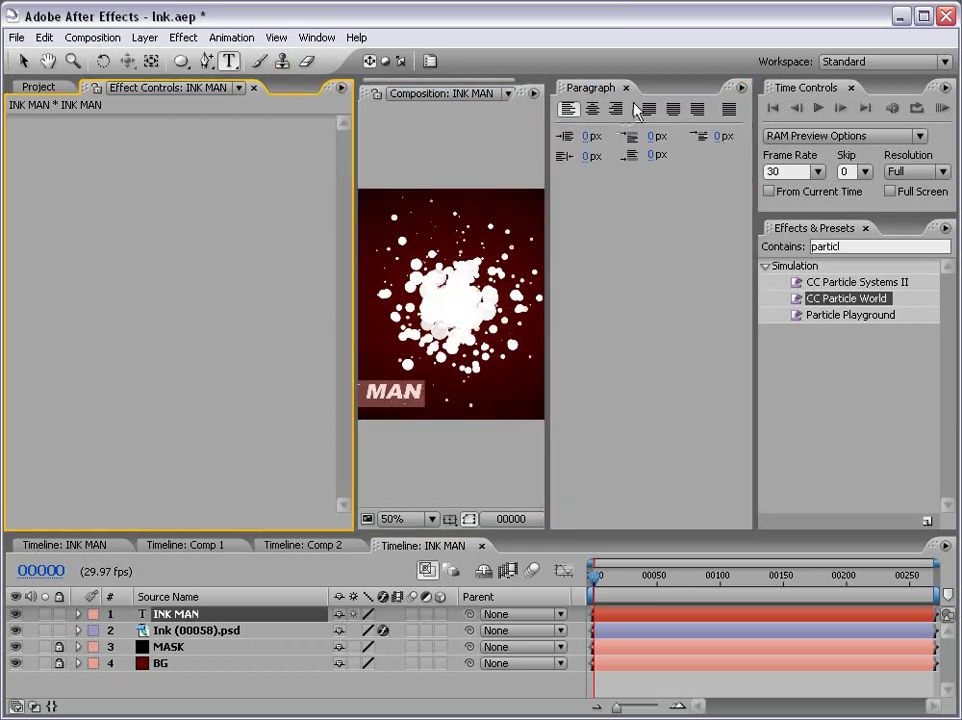
left_click(628, 87)
left_click(25, 61)
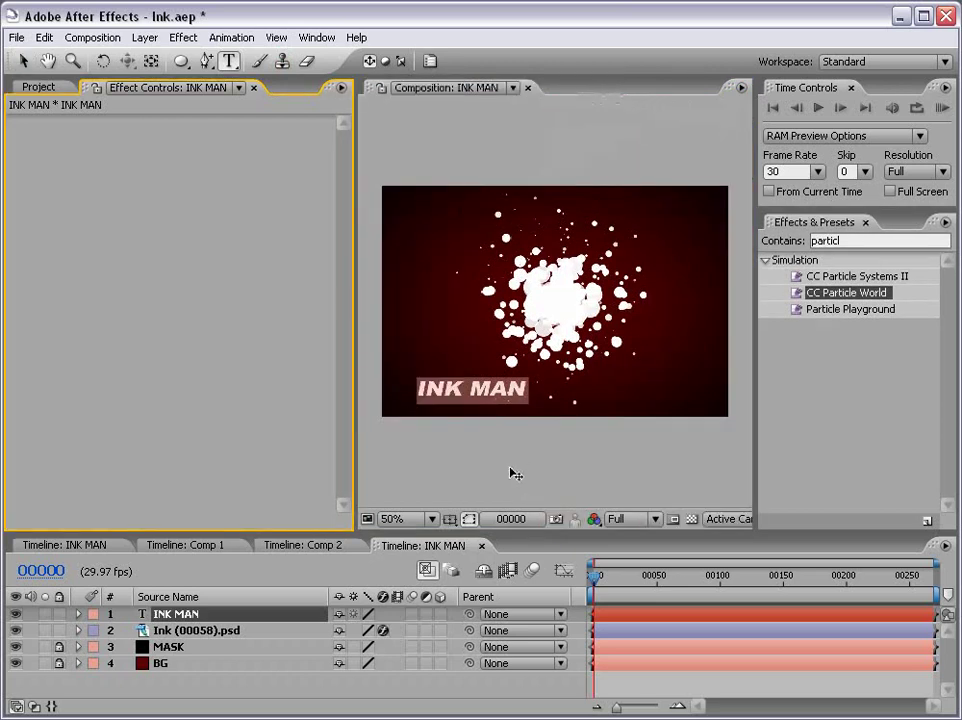
left_click(483, 408)
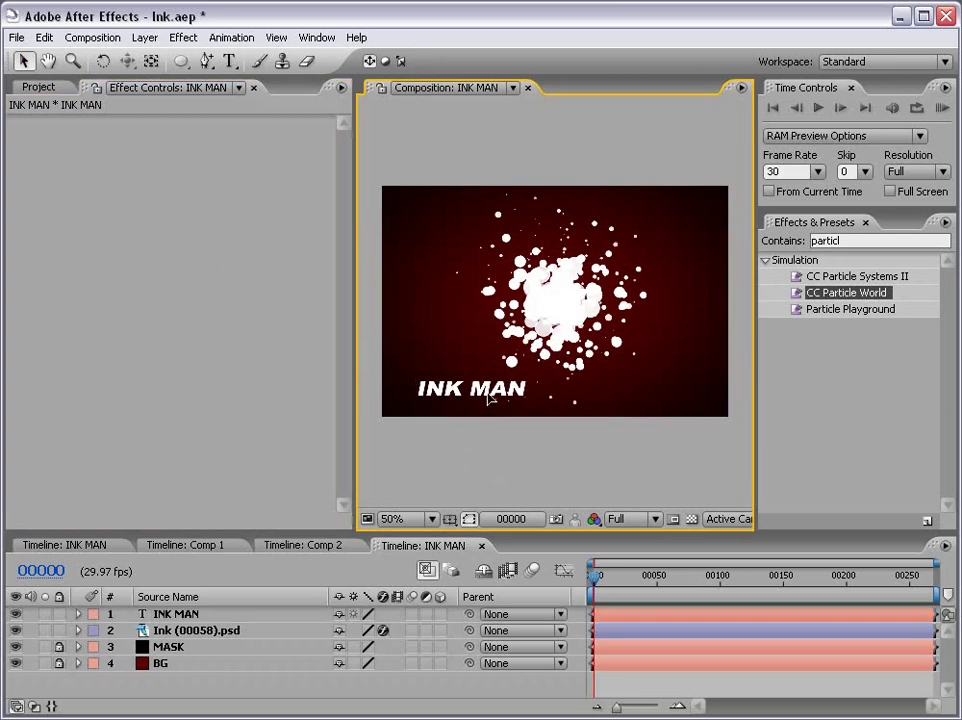
Centre the INK MAN title over the ink splatter and switch the ink layer's Hue/Saturation effect back on.
mouse_move(490, 398)
left_mouse_down()
mouse_move(458, 346)
mouse_move(554, 340)
mouse_move(577, 313)
left_mouse_up()
left_click(190, 632)
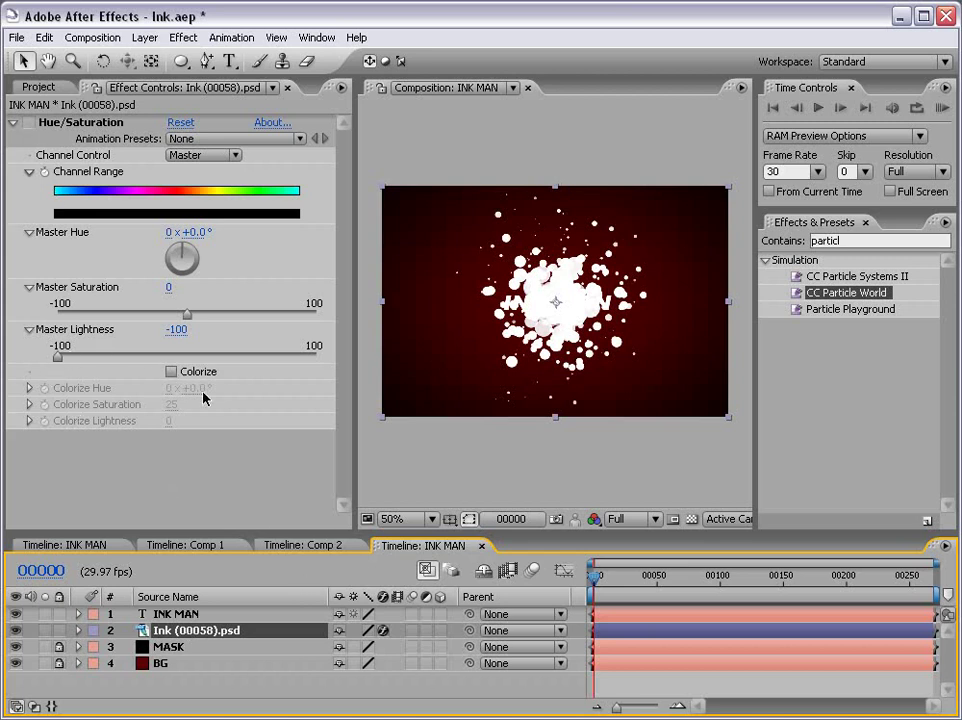
left_click(29, 122)
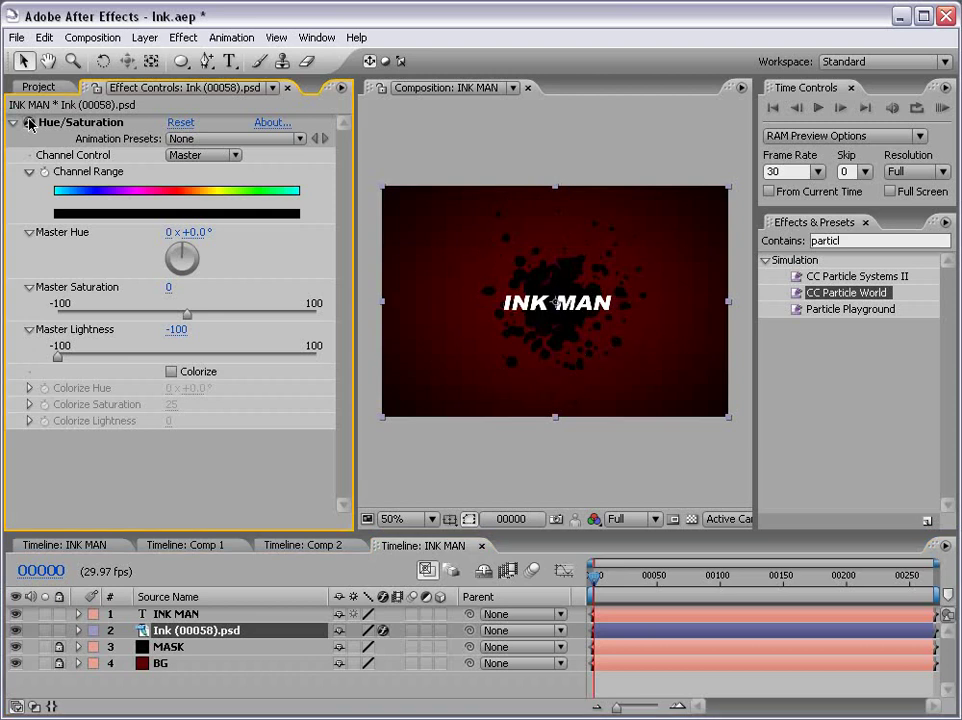
scroll(565, 323, "up", 1)
scroll(566, 324, "down", 1)
left_click(106, 696)
Make the INK MAN and Ink (00058).psd layers 3D and add a camera with the 35mm preset.
left_click(181, 634)
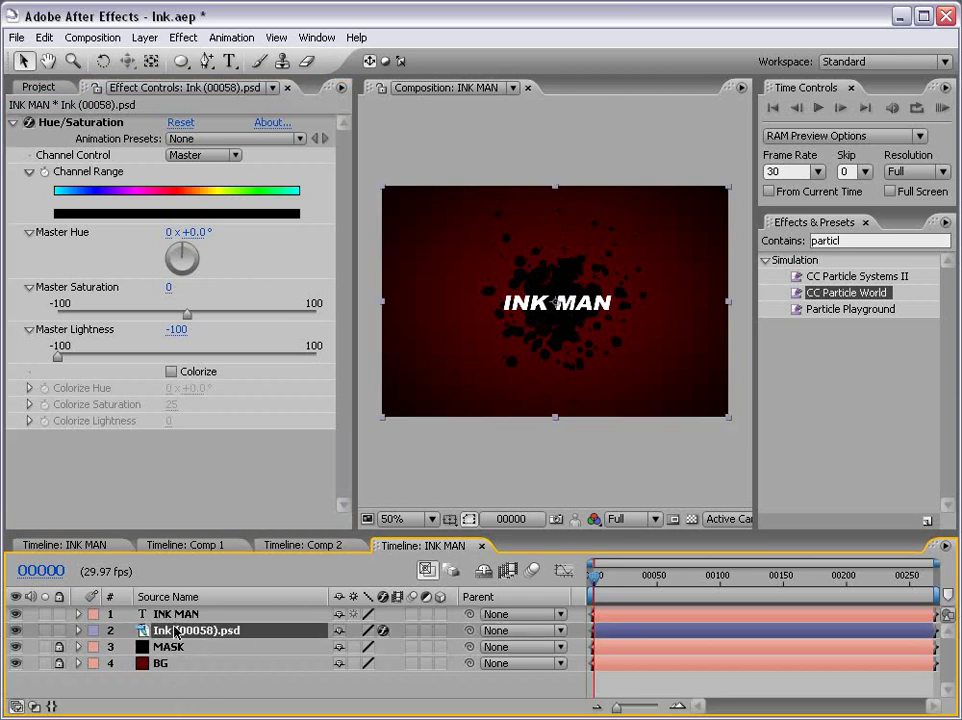
left_click(440, 630)
left_click(145, 38)
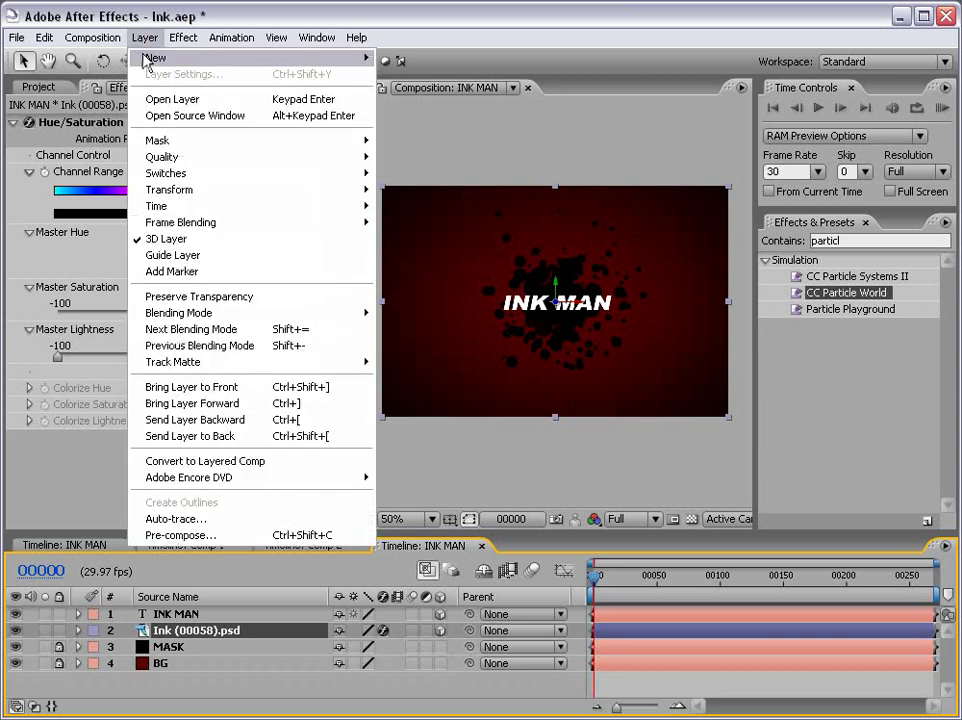
mouse_move(118, 57)
left_click(413, 108)
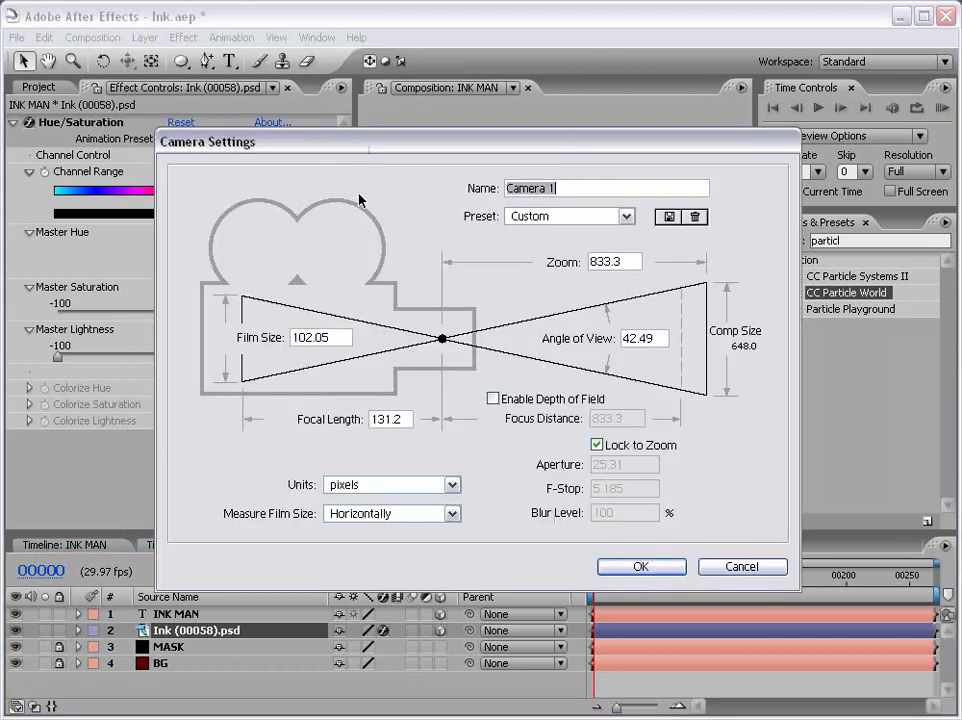
left_click(541, 217)
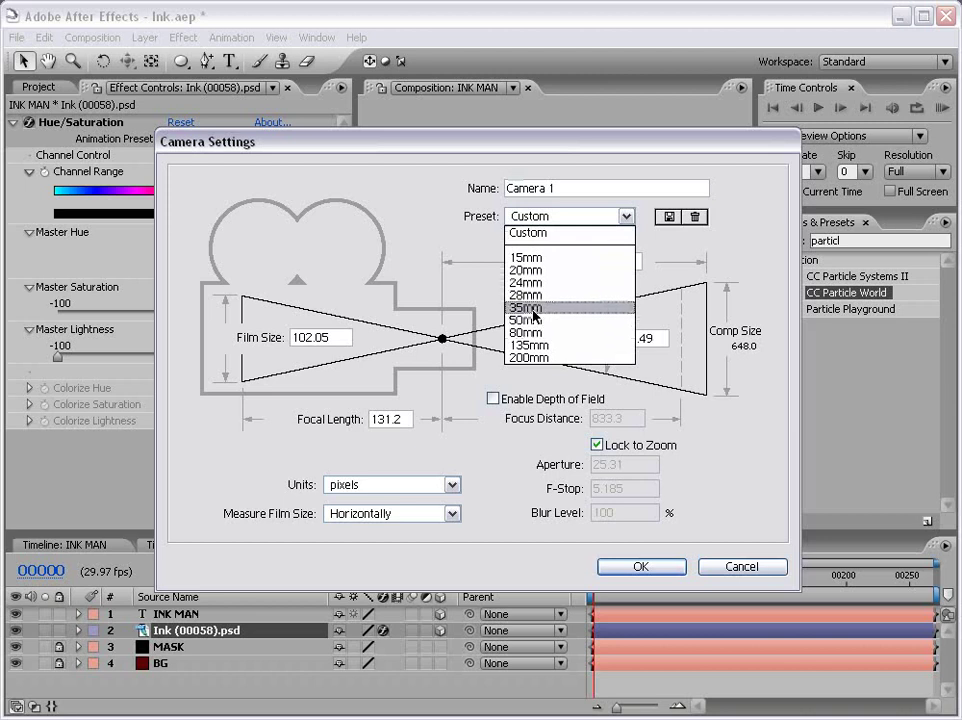
left_click(537, 310)
left_click(640, 567)
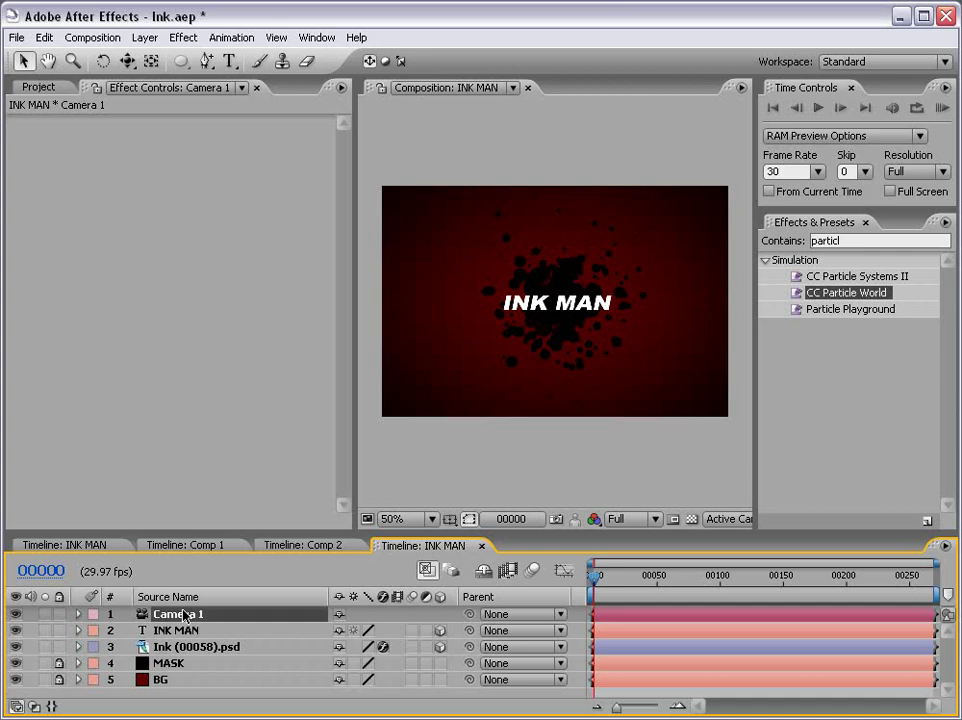
Keyframe Camera 1's Position at frame 0 and orbit the camera to about 564.7, 240, -602.5 at frame 43.
key("p")
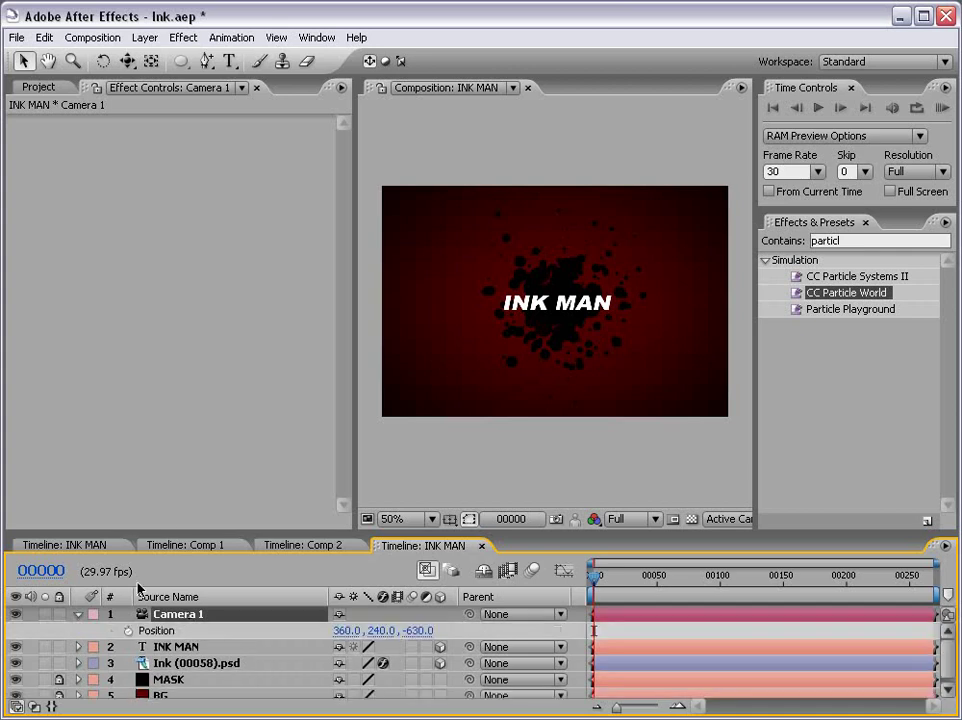
left_click_drag(172, 533, 172, 475)
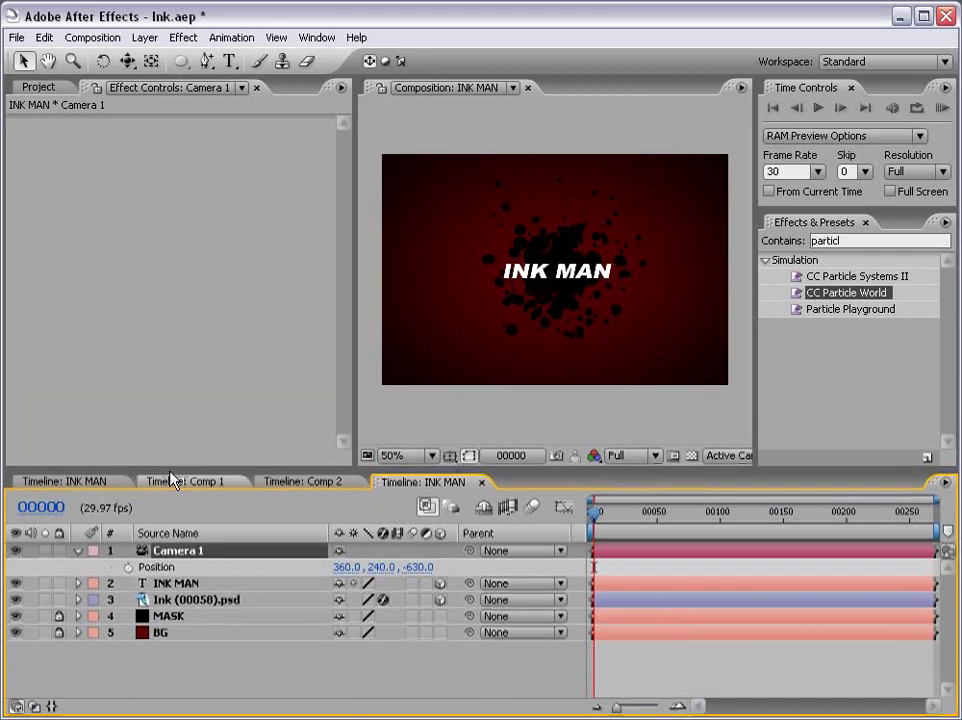
left_click(128, 567)
left_click_drag(596, 527, 650, 521)
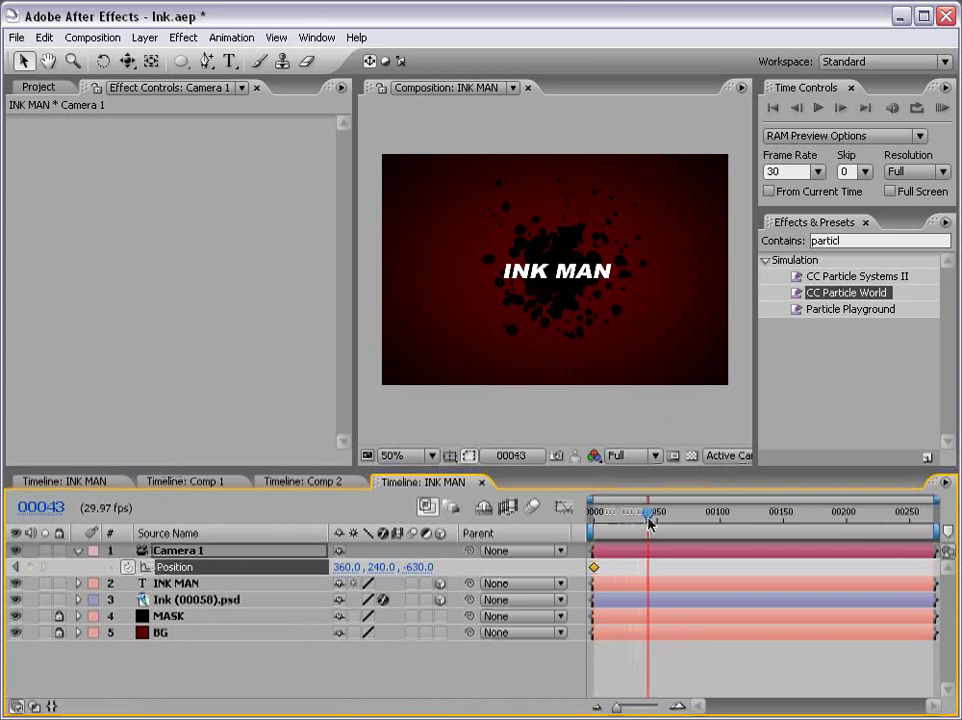
left_click(128, 62)
left_click_drag(128, 62, 176, 61)
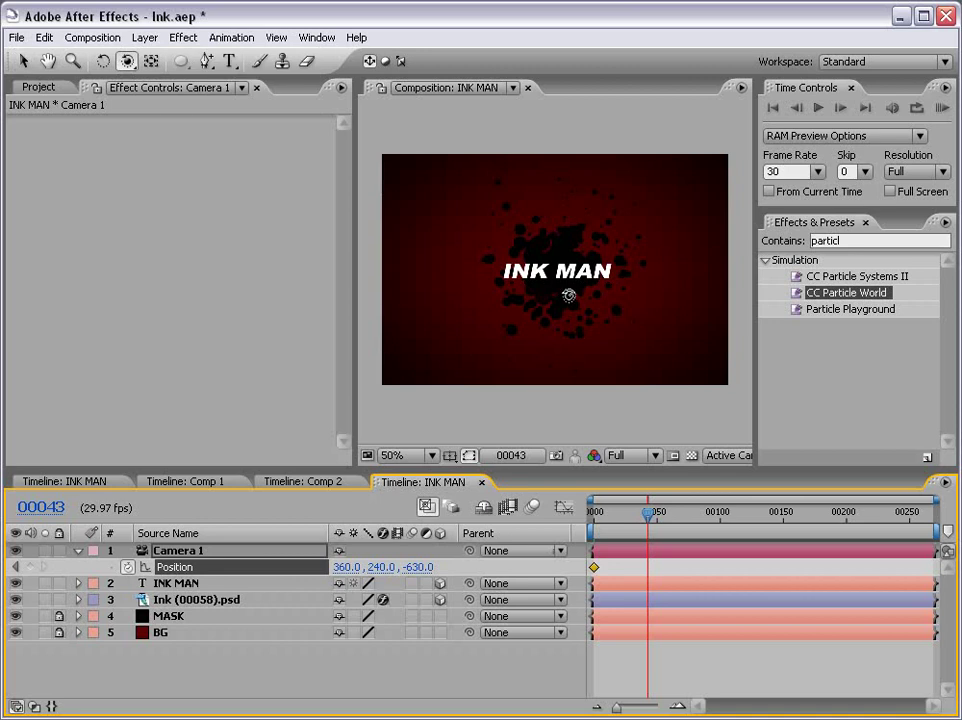
left_click_drag(440, 222, 552, 295)
Orbit the camera to the opposite side at the first keyframe and preview the resulting move.
left_click_drag(648, 512, 596, 512)
left_click_drag(533, 308, 596, 310)
key("KP_0")
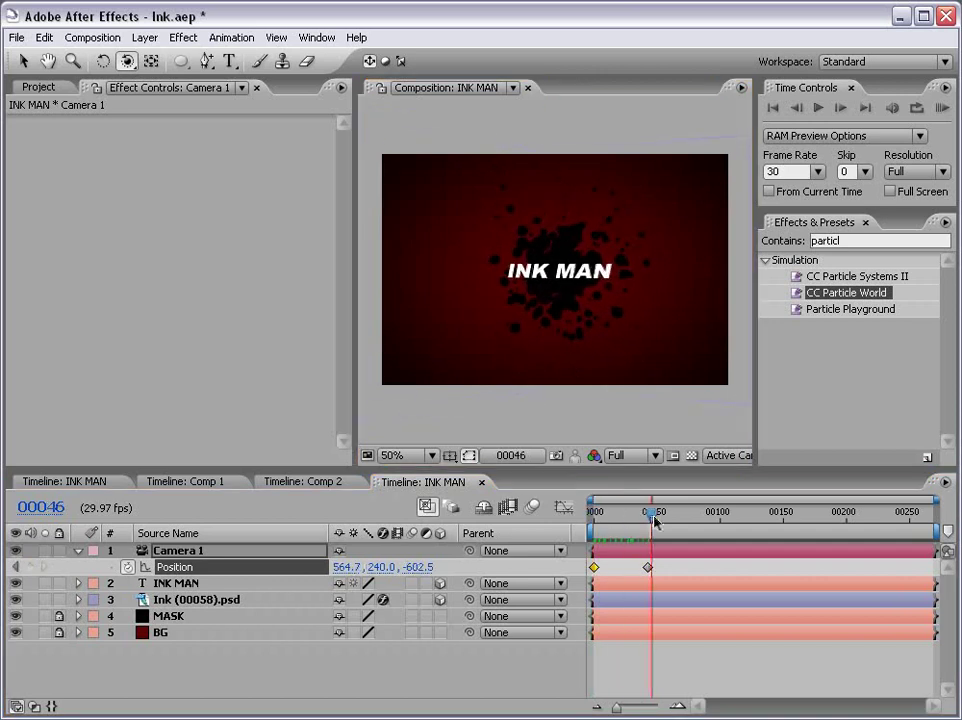
left_click_drag(594, 525, 644, 532)
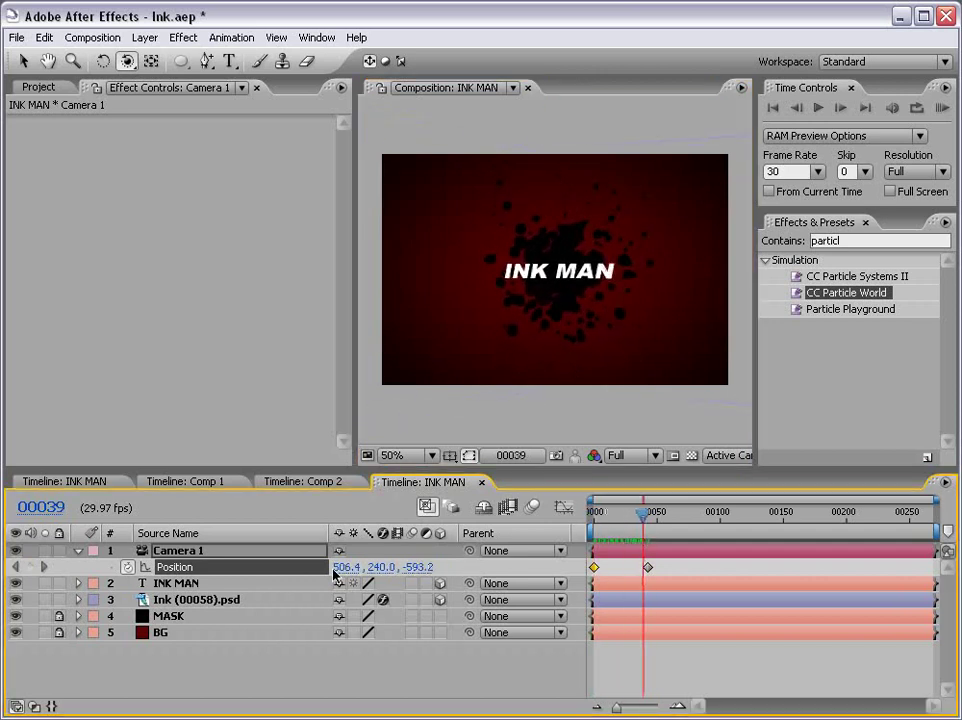
Apply Easy Ease to both camera Position keyframes, preview the move and go to frame 24.
left_click(196, 655)
left_click(175, 567)
key("F9")
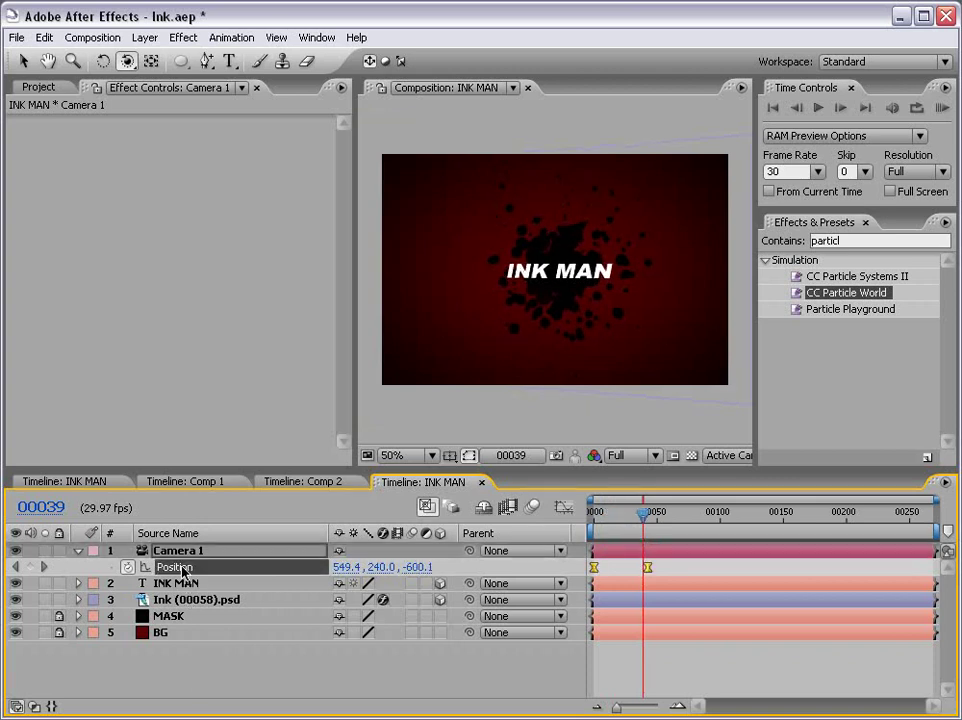
key("v")
left_click(560, 656)
left_click_drag(625, 537, 580, 524)
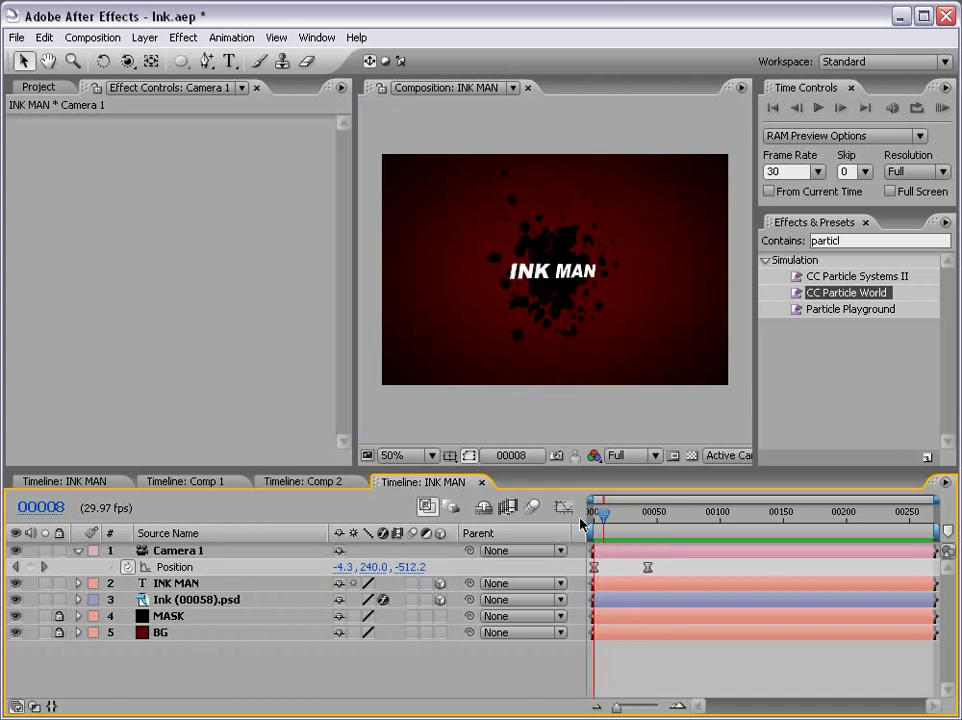
key("space")
left_click_drag(650, 521, 627, 514)
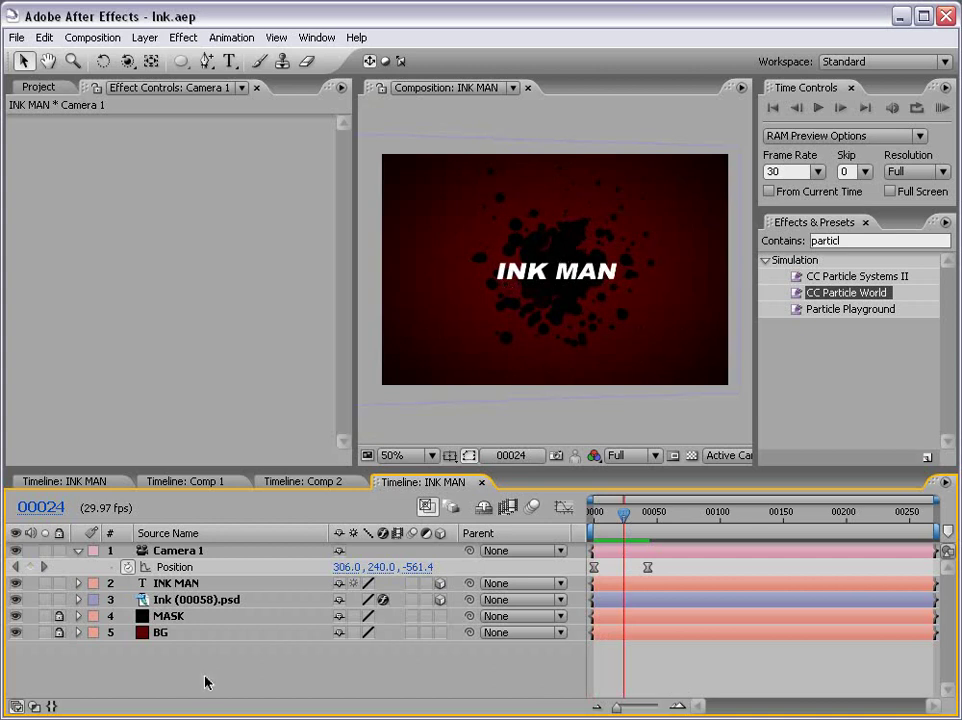
Duplicate the Ink (00058).psd layer and offset the copy slightly to the left of the original splatter.
left_click(188, 602)
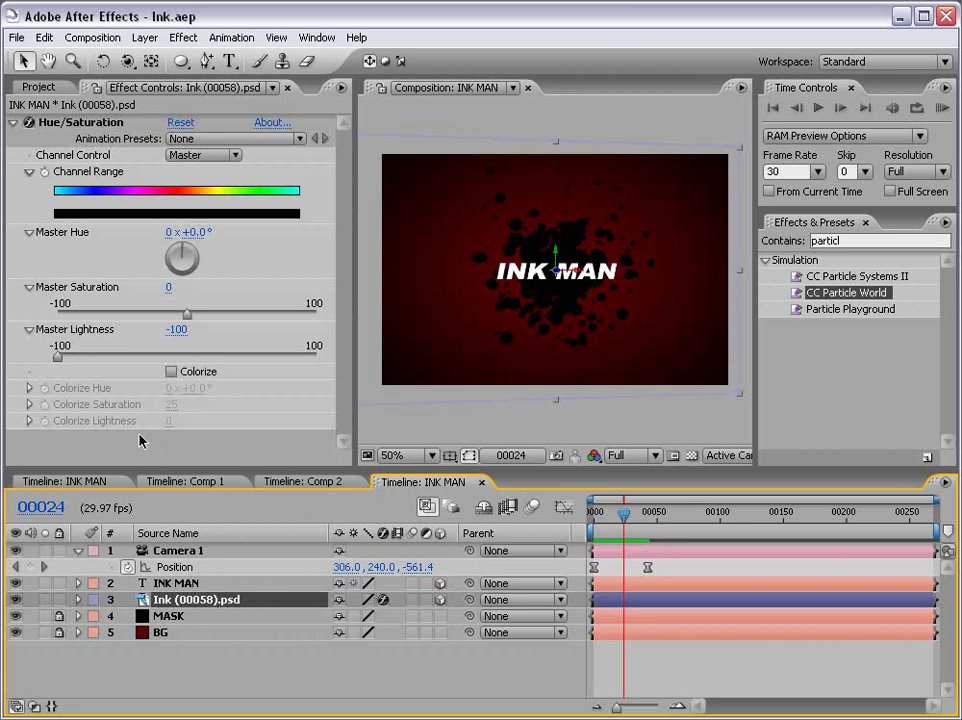
key("ctrl+d")
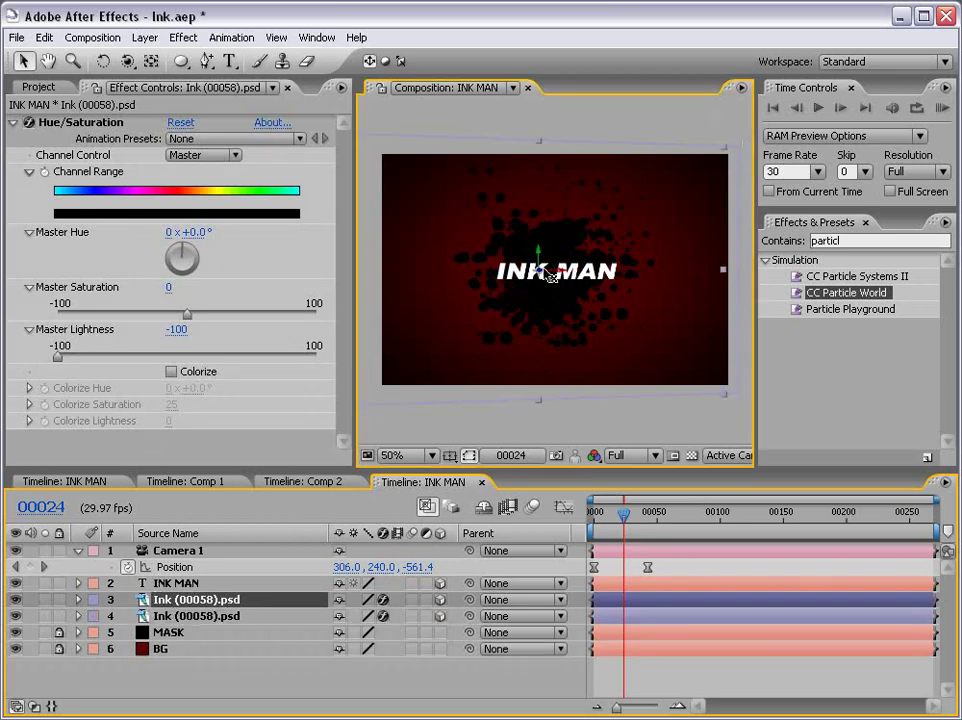
scroll(555, 287, "up", 2)
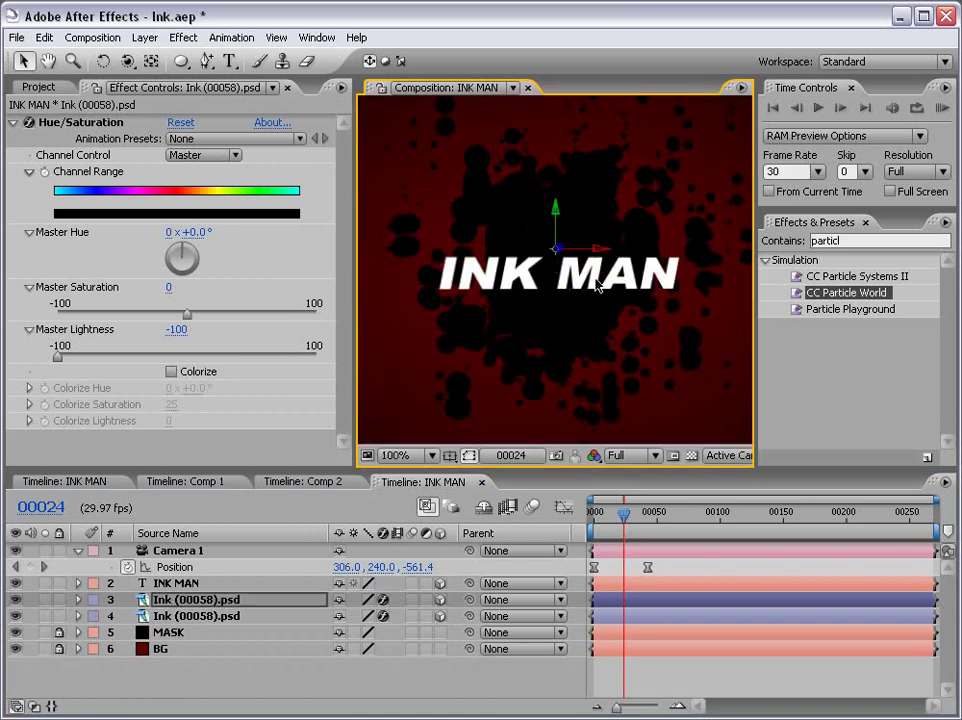
Move the duplicated ink splatter to the lower-left corner of the composition frame.
scroll(592, 285, "down", 2)
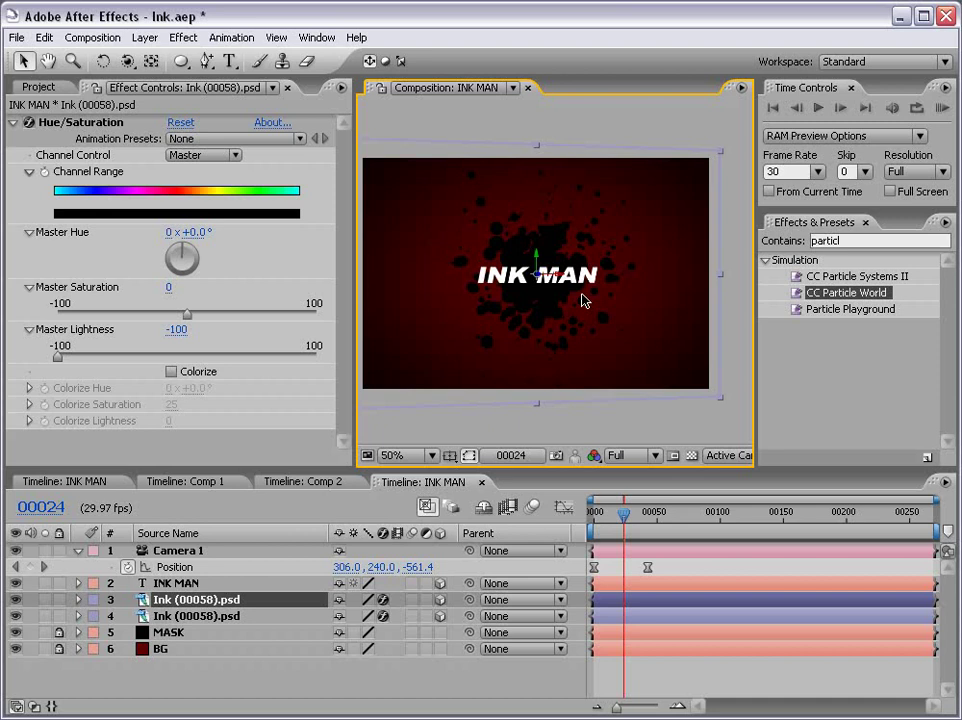
left_click_drag(558, 280, 375, 280)
scroll(450, 278, "down", 1)
left_click_drag(494, 295, 538, 265)
scroll(538, 265, "up", 1)
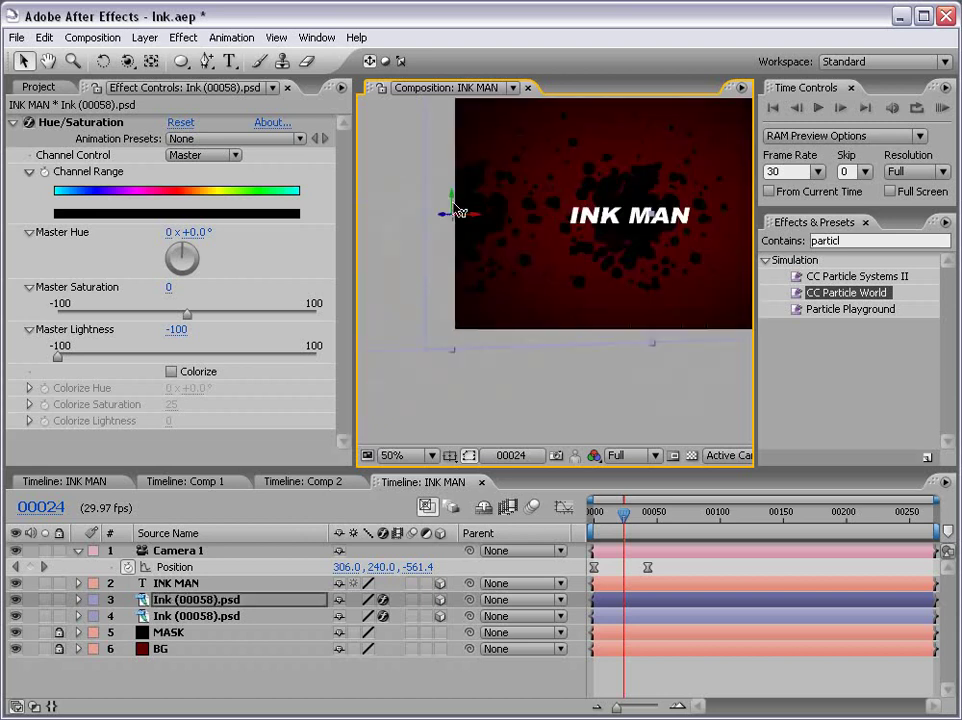
left_click_drag(453, 209, 440, 322)
scroll(507, 279, "down", 1)
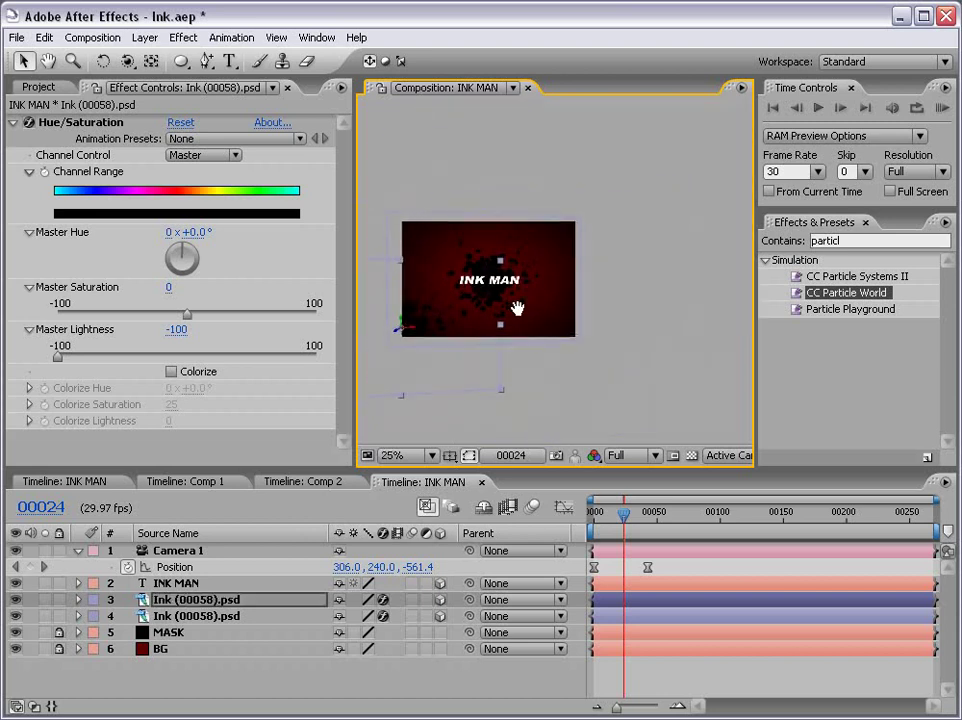
Duplicate the lower-left ink splatter and place the copy at the upper-right corner of the frame.
left_click(195, 600)
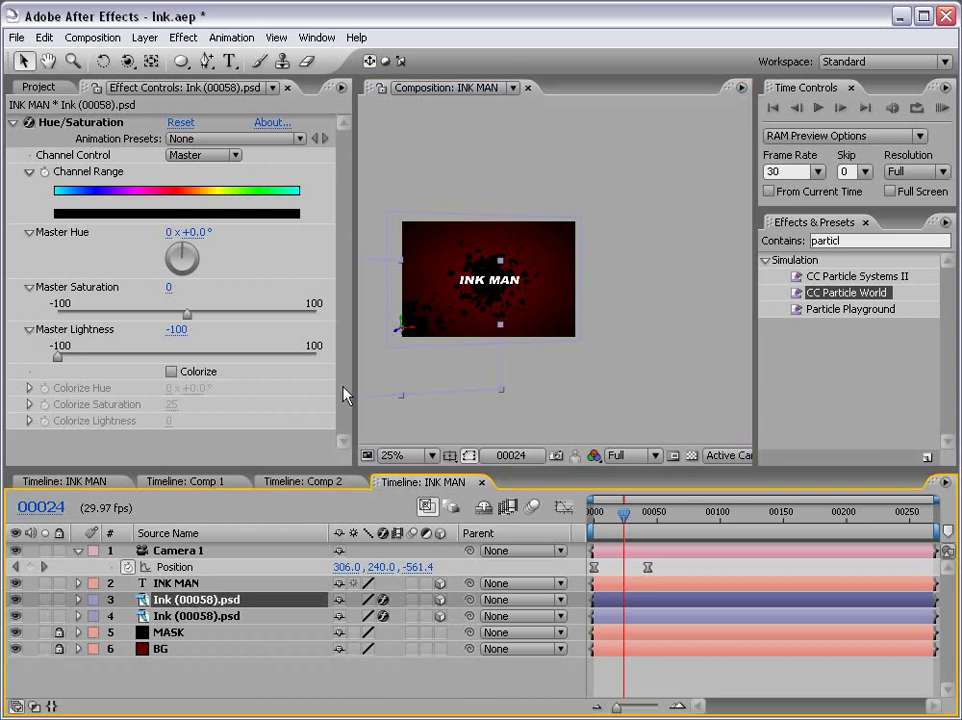
key("ctrl+d")
mouse_move(412, 333)
left_mouse_down()
mouse_move(580, 329)
mouse_move(578, 237)
left_mouse_up()
scroll(576, 238, "up", 1)
left_click_drag(474, 270, 491, 285)
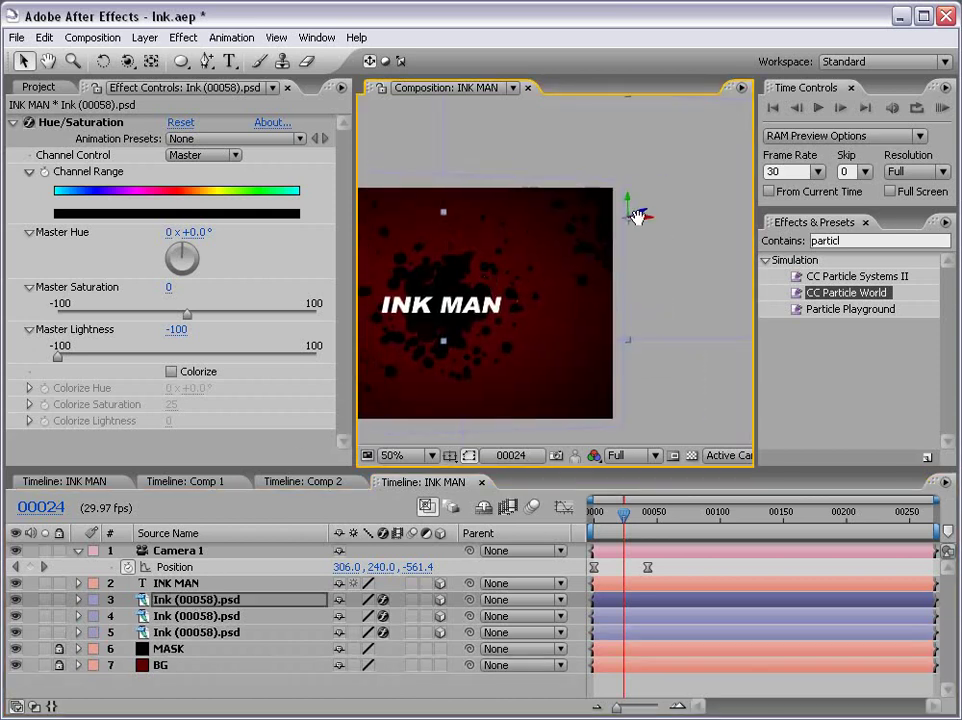
left_click_drag(628, 202, 628, 190)
key("comma")
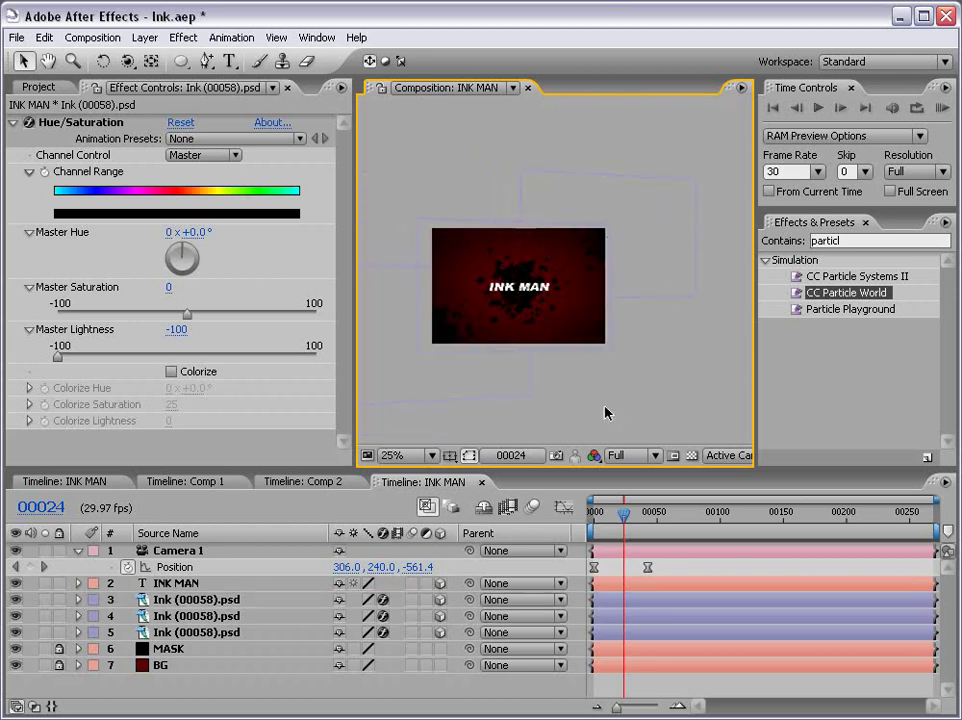
Preview the camera move with the splatters in an enlarged composition view at 100%.
key("period")
key("grave")
key("period")
left_click_drag(500, 354, 543, 318)
key("space")
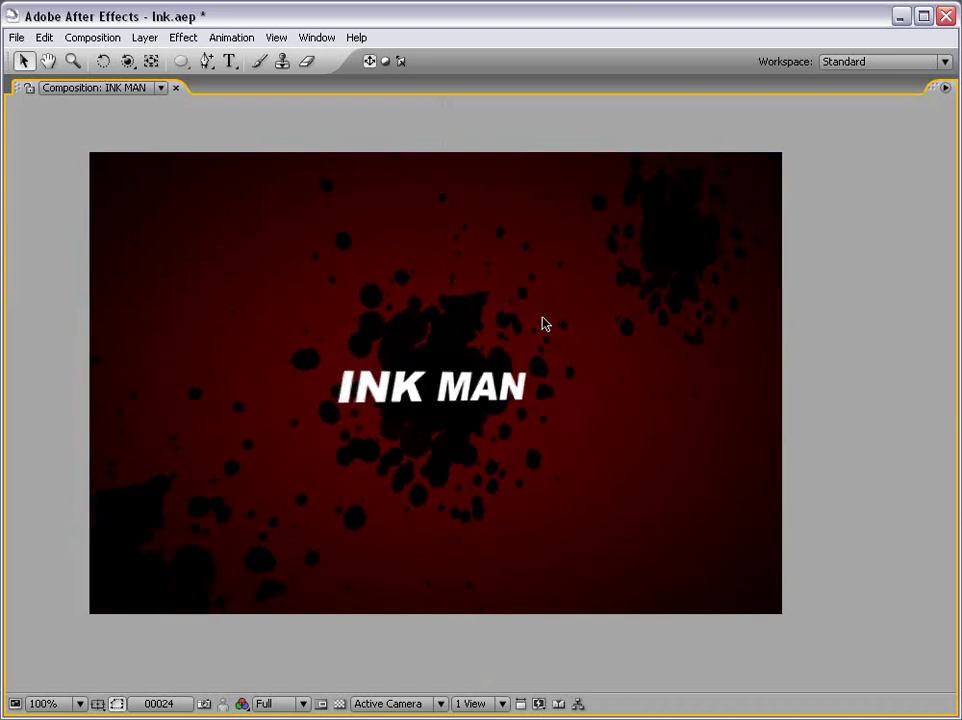
key("comma")
key("grave")
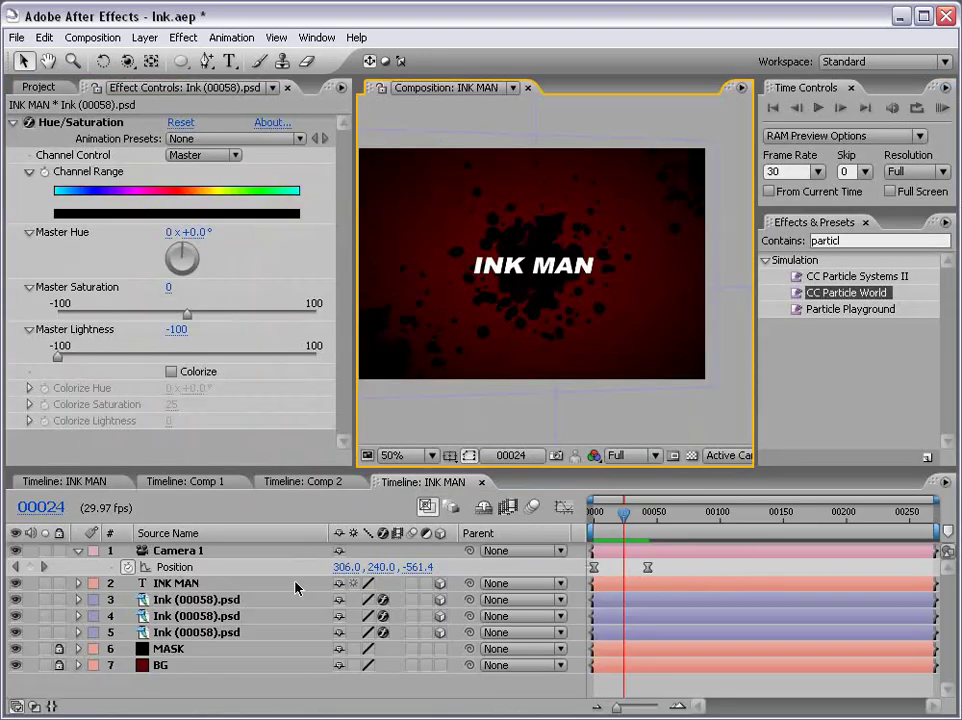
Move the INK MAN title toward the camera in depth and preview the camera move.
left_click(185, 586)
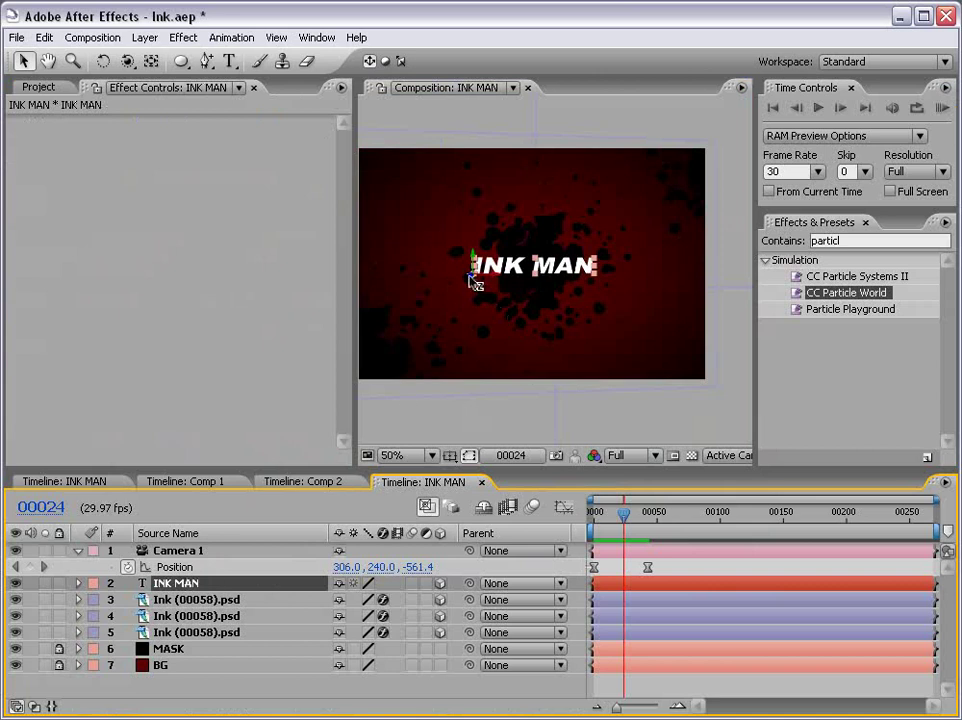
left_click(477, 329)
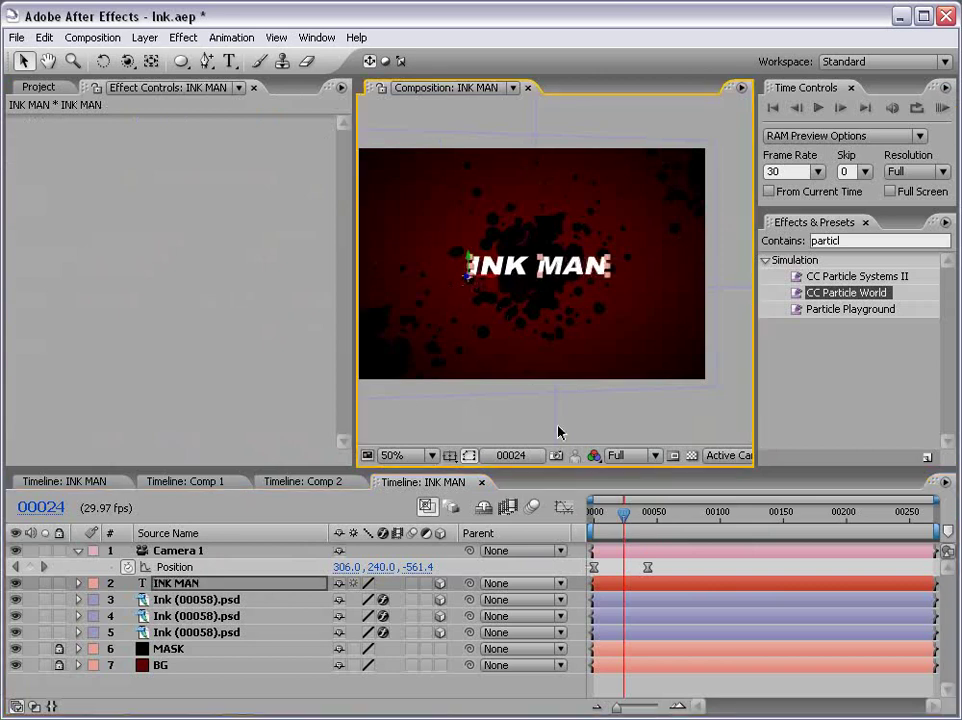
key("KP_0")
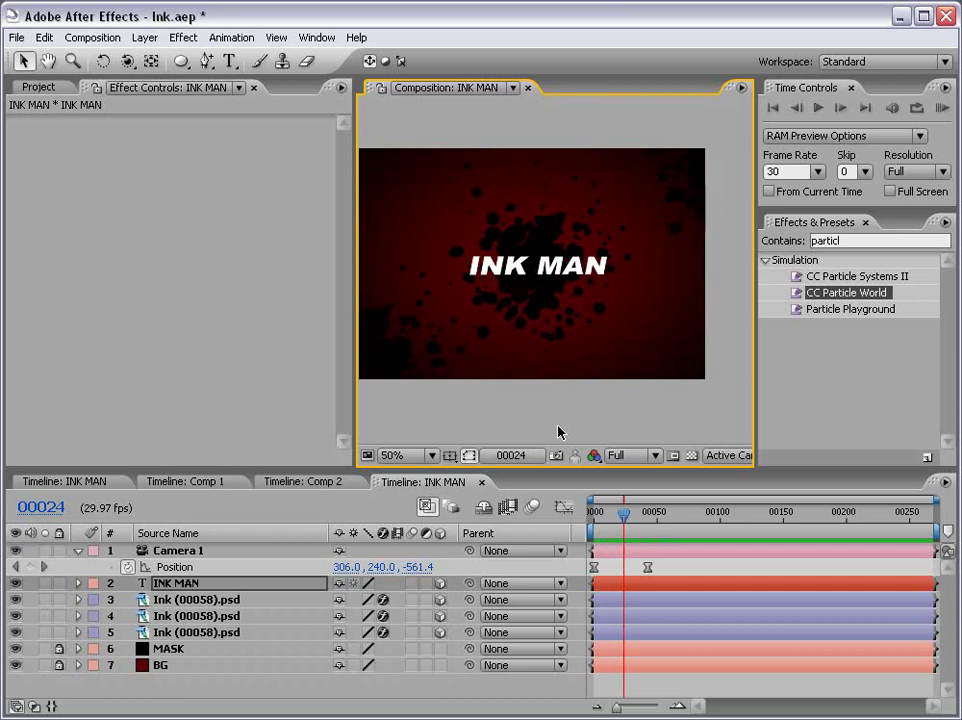
key("space")
Duplicate the upper-right ink splatter layer and turn off the Hue/Saturation effect on the copy.
left_click(197, 599)
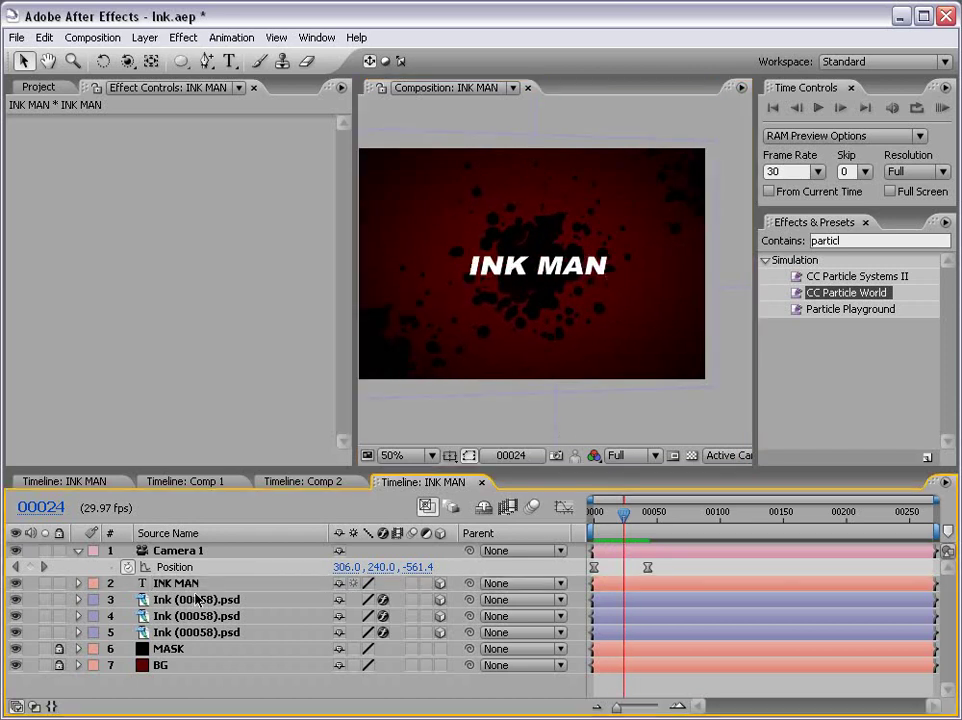
left_click(187, 601)
left_click(185, 632, "shift")
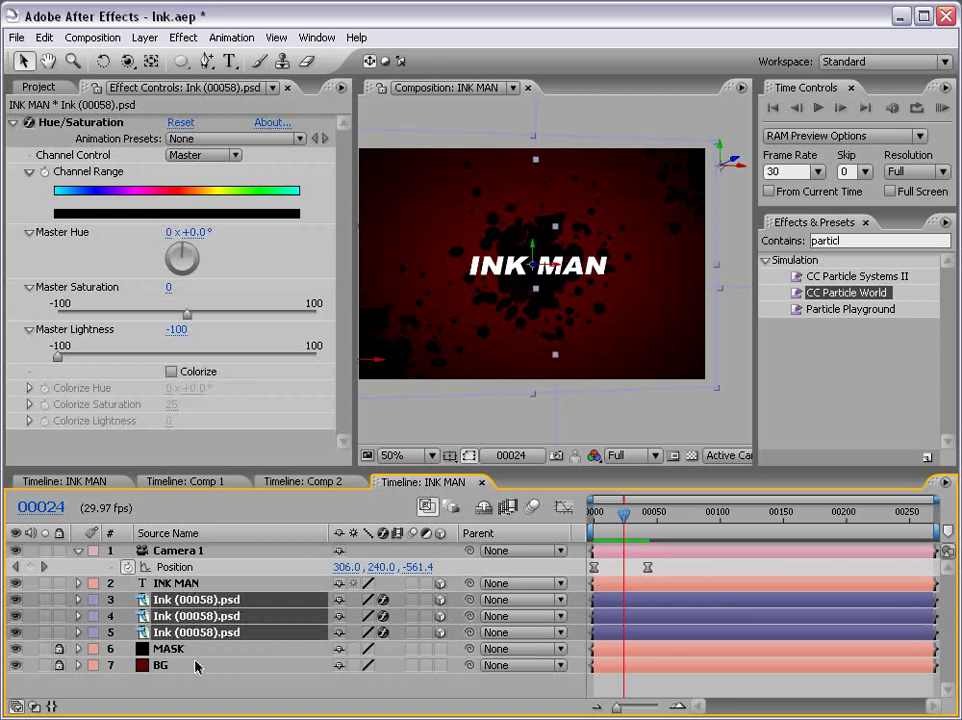
left_click(174, 603)
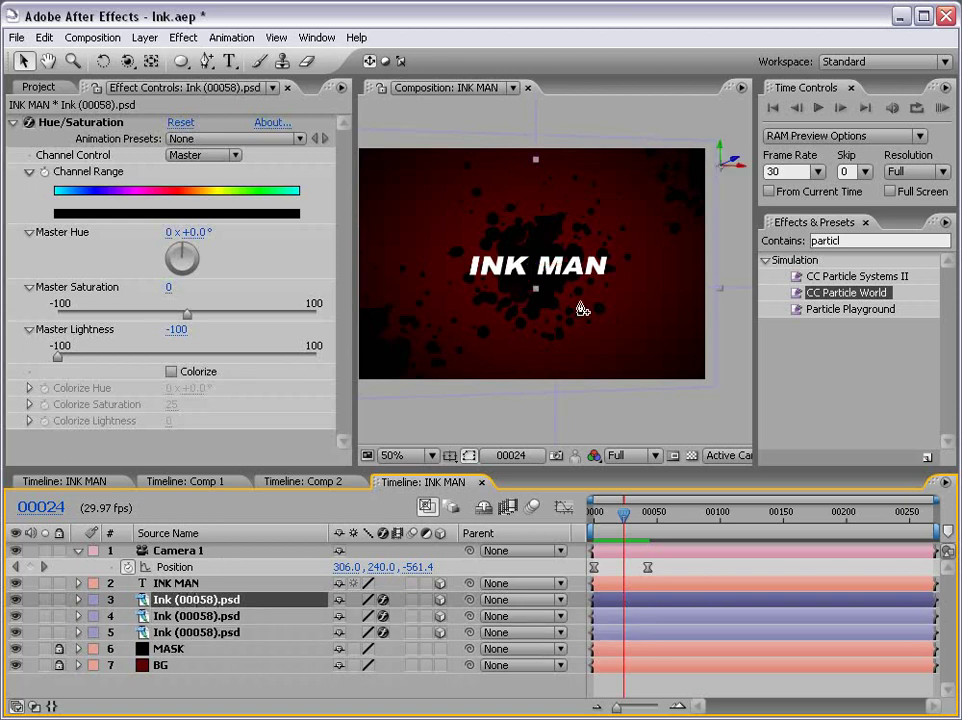
key("ctrl+d")
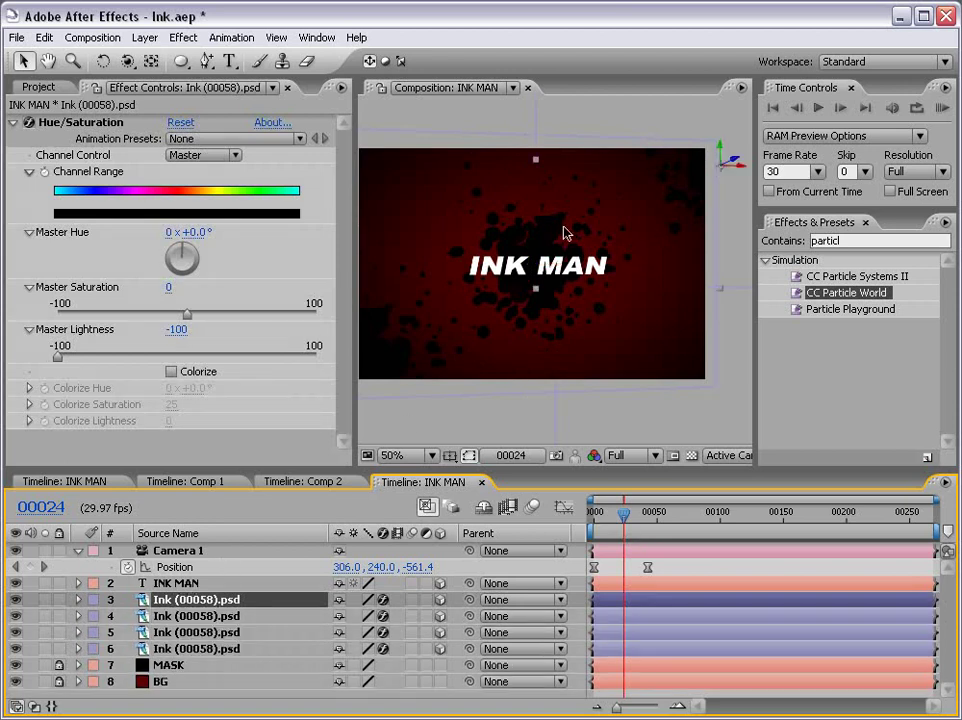
left_click(30, 125)
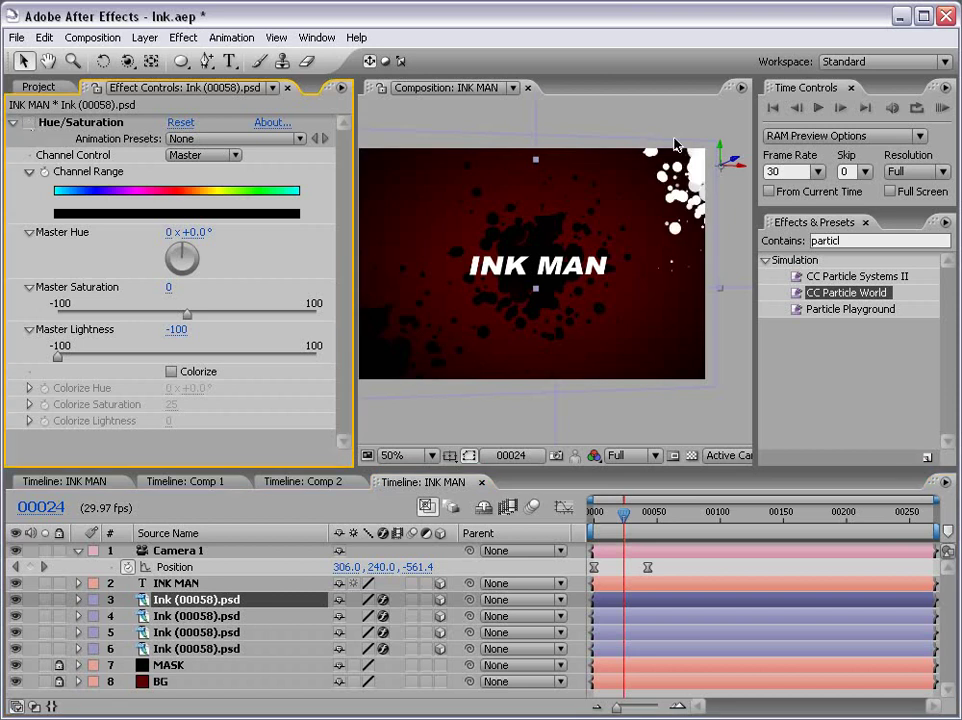
Move the white splatter copy to the upper-left corner of the frame.
mouse_move(738, 175)
left_mouse_down()
mouse_move(475, 166)
mouse_move(481, 177)
left_mouse_up()
left_click_drag(500, 232, 539, 286)
left_click_drag(479, 213, 434, 212)
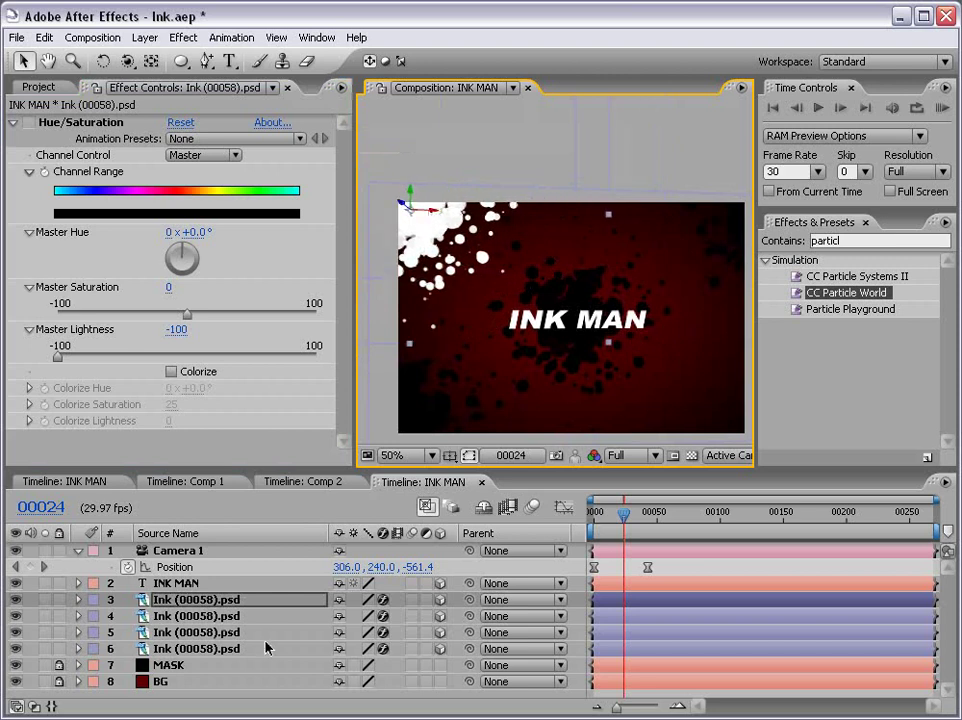
Set the white splatter's blending mode to Overlay and nudge it slightly to the right.
key("F4")
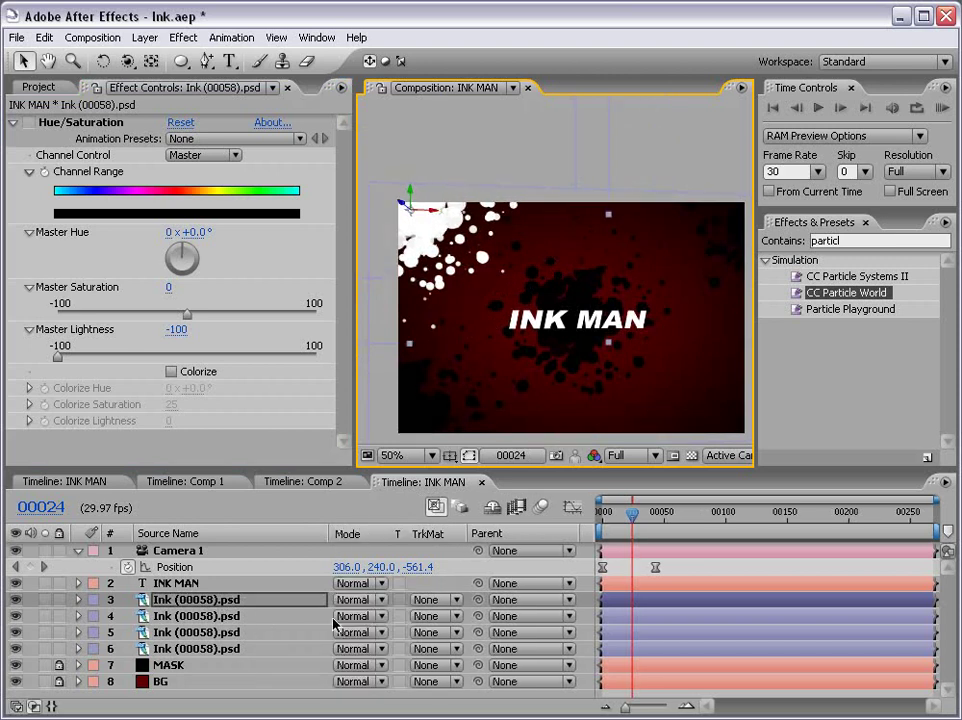
left_click(355, 600)
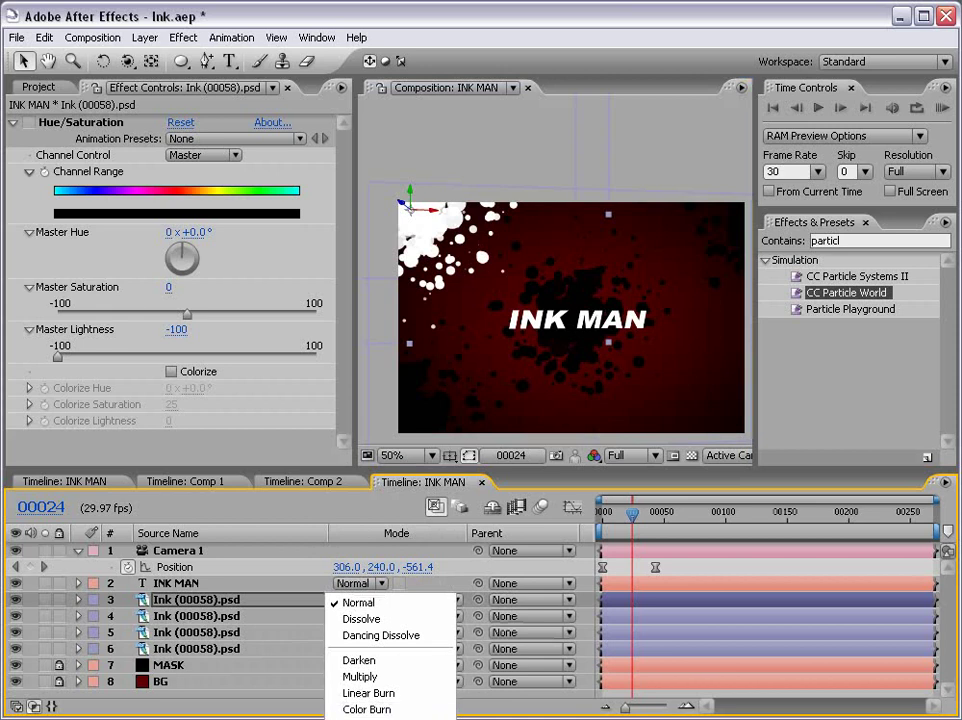
left_click(372, 718)
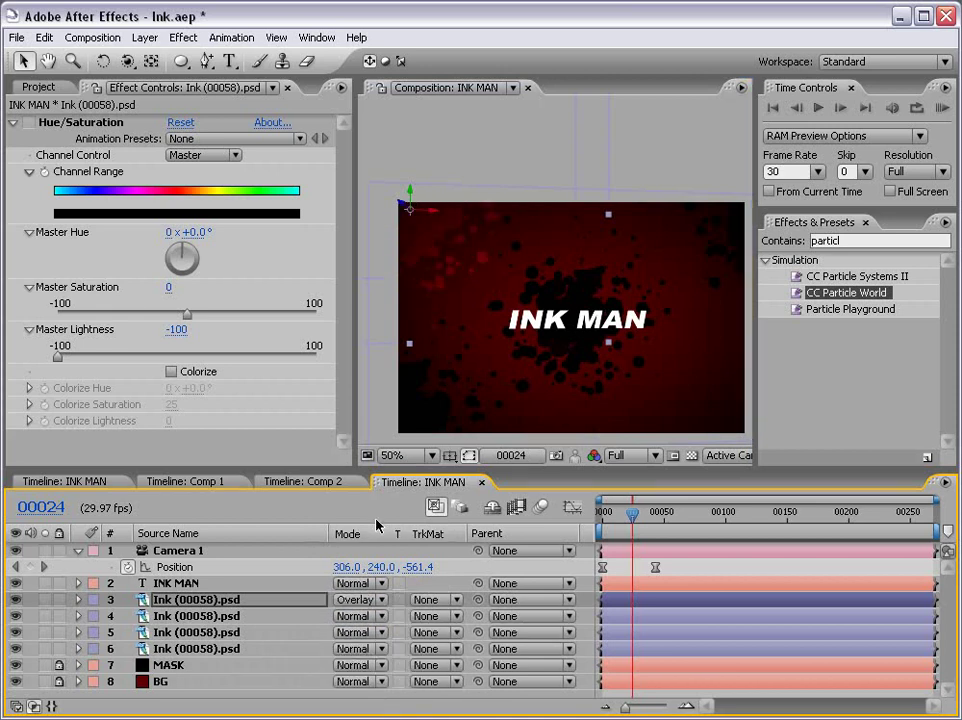
left_click(360, 599)
left_click(367, 598)
mouse_move(422, 210)
left_mouse_down()
mouse_move(434, 209)
mouse_move(426, 210)
left_mouse_up()
Duplicate the Overlay splatter twice and place the copies along the lower edge of the frame, one near the middle and one at the right.
key("ctrl+d")
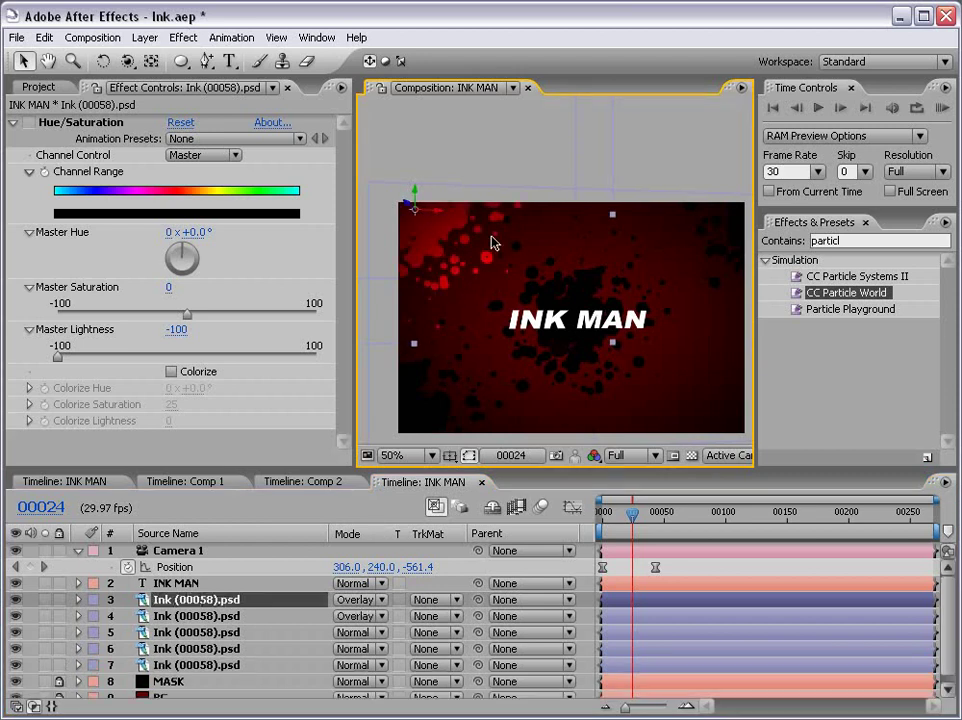
mouse_move(437, 218)
left_mouse_down()
mouse_move(713, 210)
mouse_move(712, 228)
left_mouse_up()
mouse_move(713, 302)
left_mouse_down()
mouse_move(704, 429)
mouse_move(709, 404)
mouse_move(714, 445)
mouse_move(545, 436)
left_mouse_up()
key("ctrl+d")
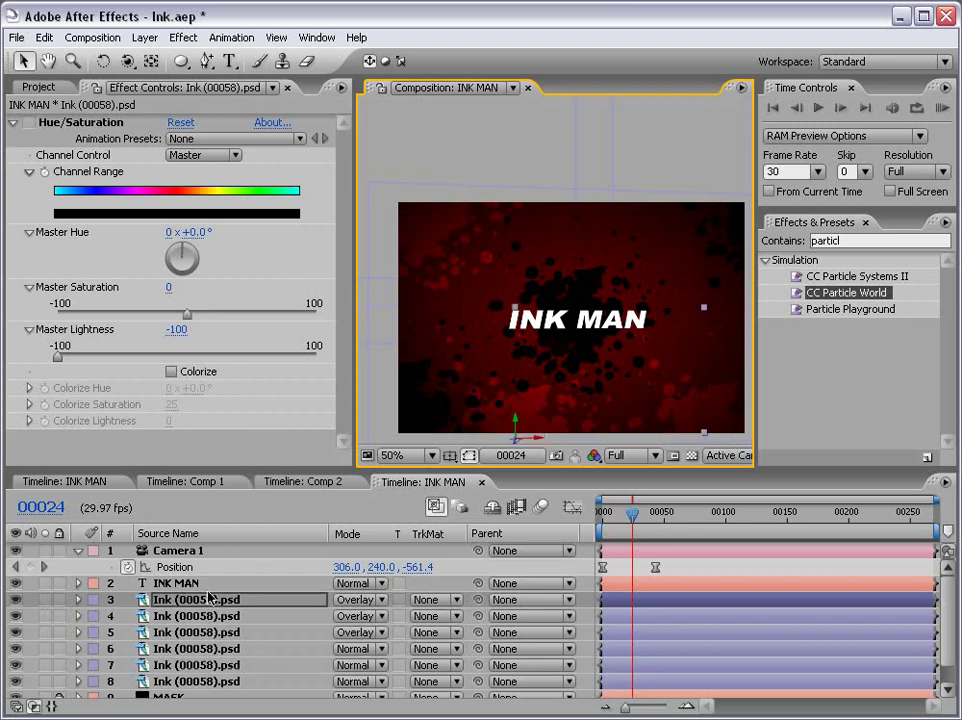
Push the three Overlay ink splatters farther from the camera in depth together.
left_click(172, 634, "shift")
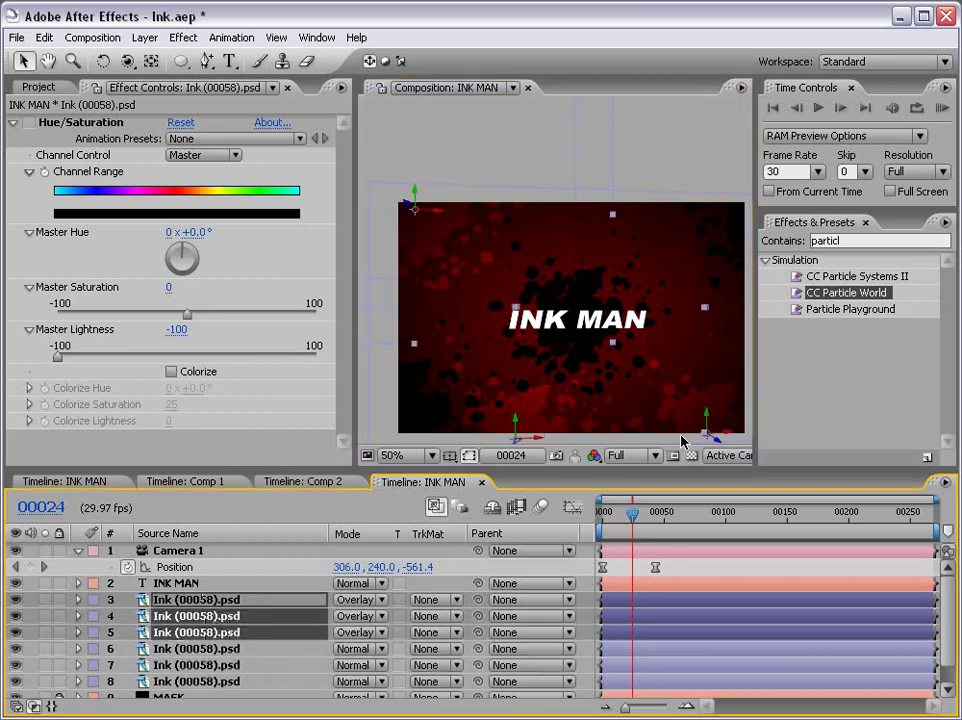
left_click_drag(717, 446, 708, 399)
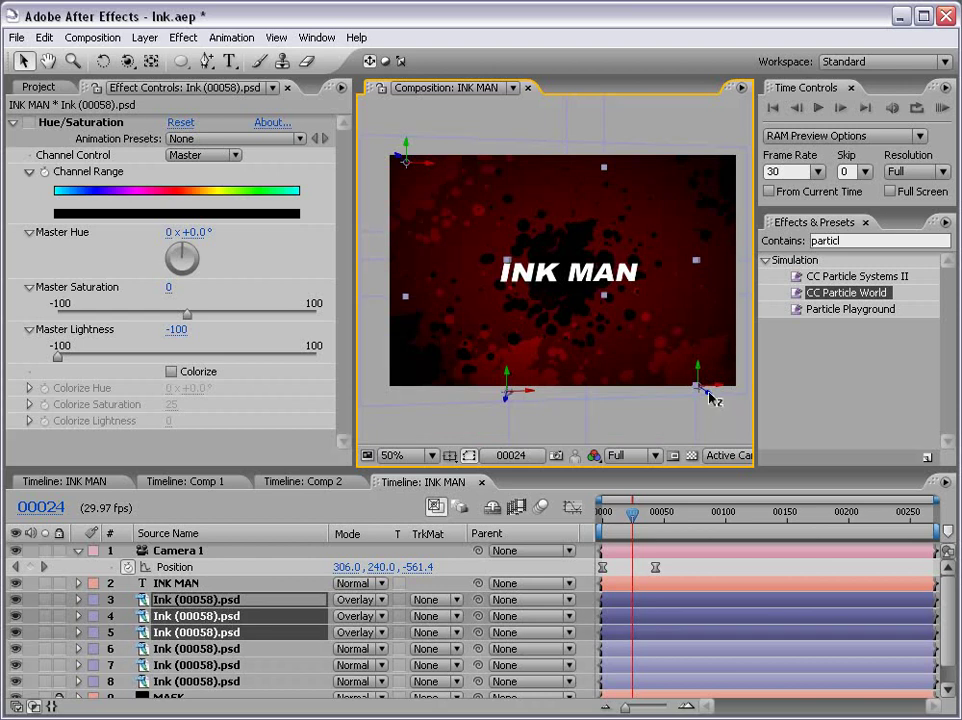
mouse_move(705, 398)
left_mouse_down()
mouse_move(580, 325)
mouse_move(597, 328)
left_mouse_up()
left_click(674, 601)
left_click(677, 619)
left_click(706, 550)
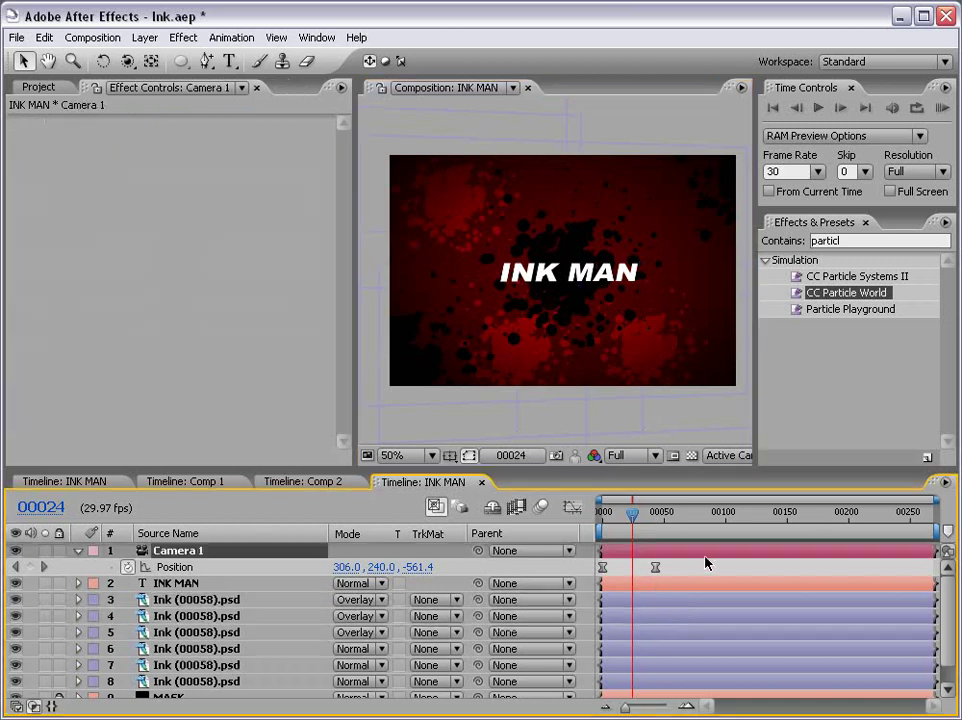
Scale the Overlay splatter below the title's left half to 137.9%.
left_click(678, 600)
key("s")
left_click_drag(637, 273, 687, 236)
Move the lower-right Overlay splatter up to the upper right of the title.
left_click(666, 630)
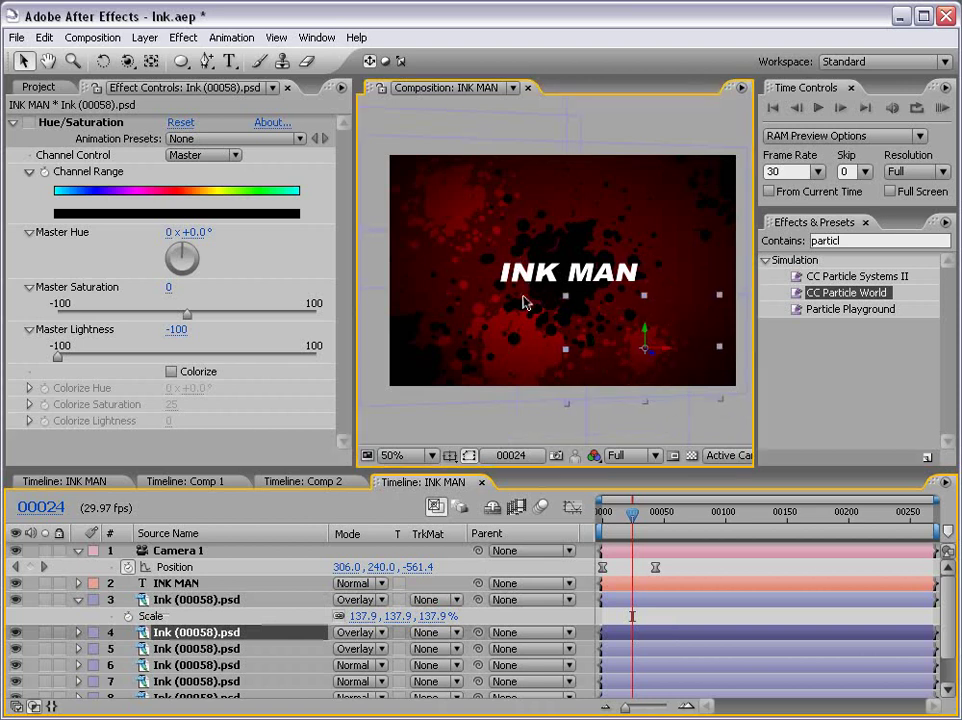
left_click(598, 336)
left_click_drag(645, 338, 636, 164)
left_click(569, 322)
left_click(657, 633)
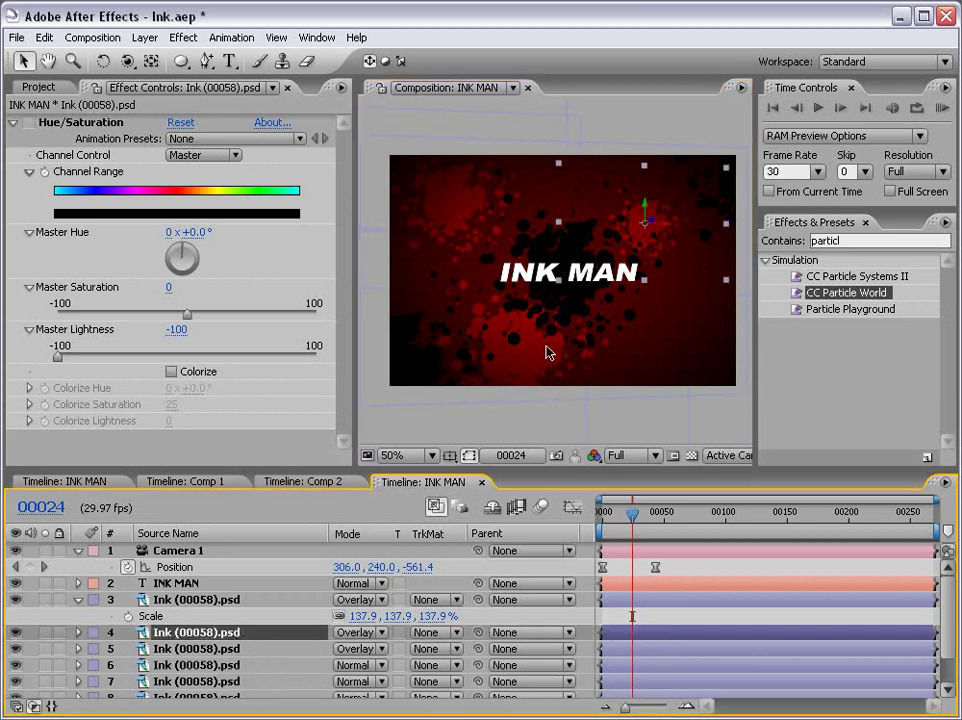
Shift the upper-left Overlay splatter farther left and move the enlarged one to the lower right of the frame.
left_click(625, 655)
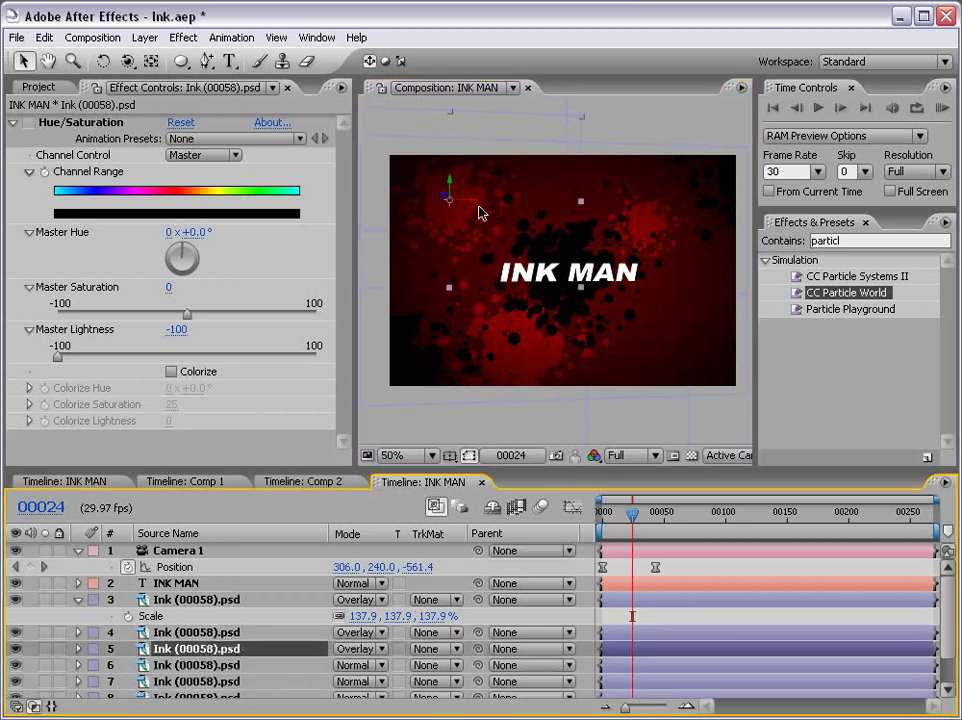
left_click_drag(466, 201, 500, 196)
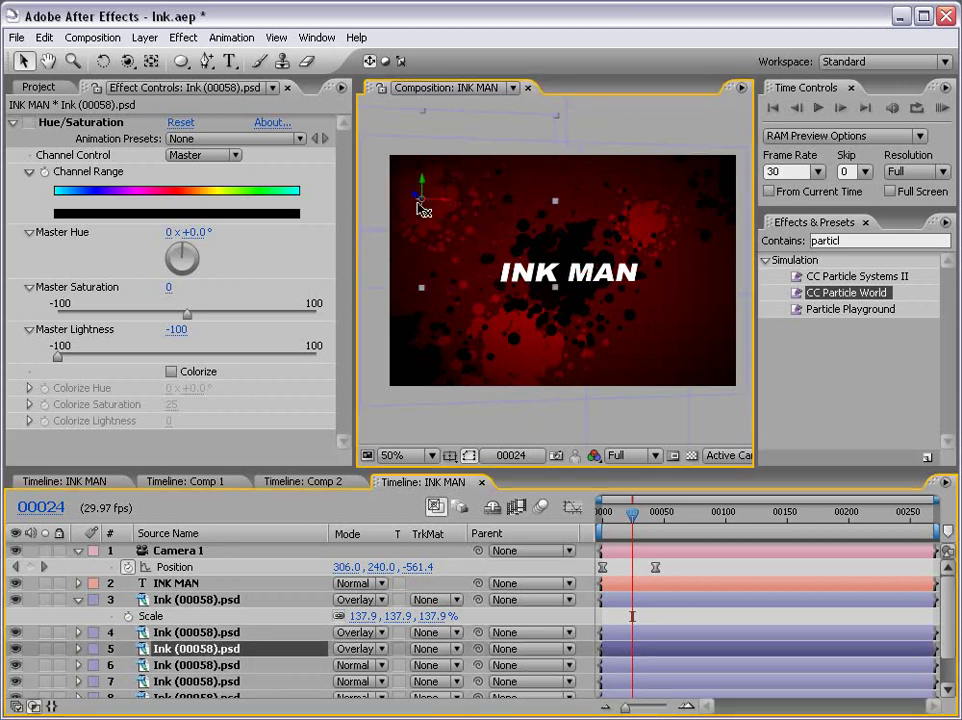
left_click(626, 634)
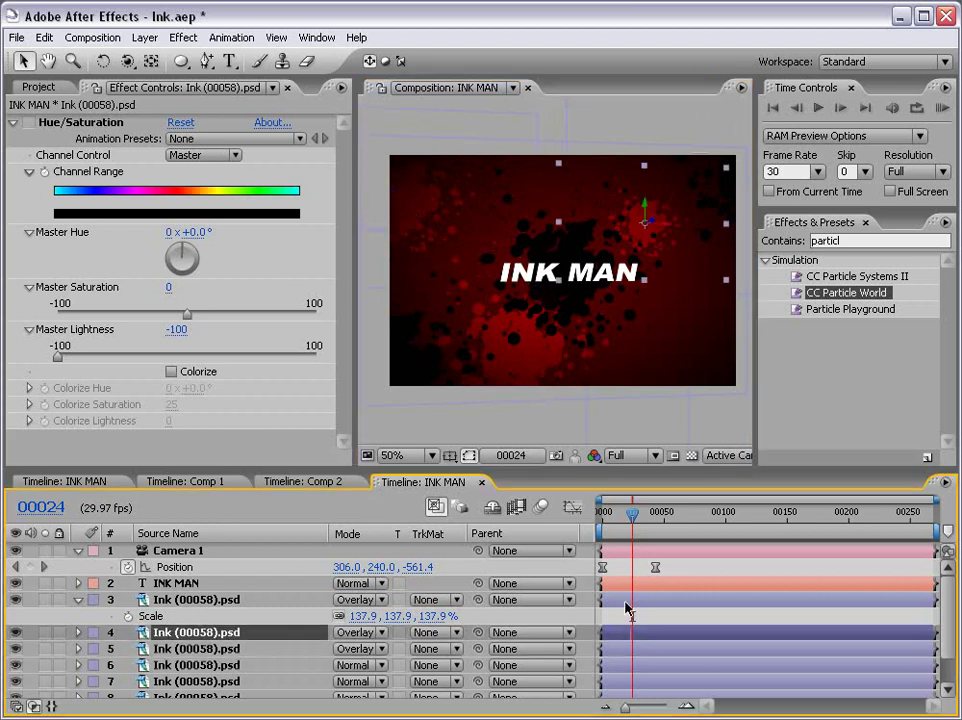
left_click(627, 600)
left_click_drag(541, 358, 749, 369)
left_click_drag(677, 341, 674, 394)
Check the splatter layout around the frame and preview the camera move through the layers.
left_click(616, 669)
key("comma")
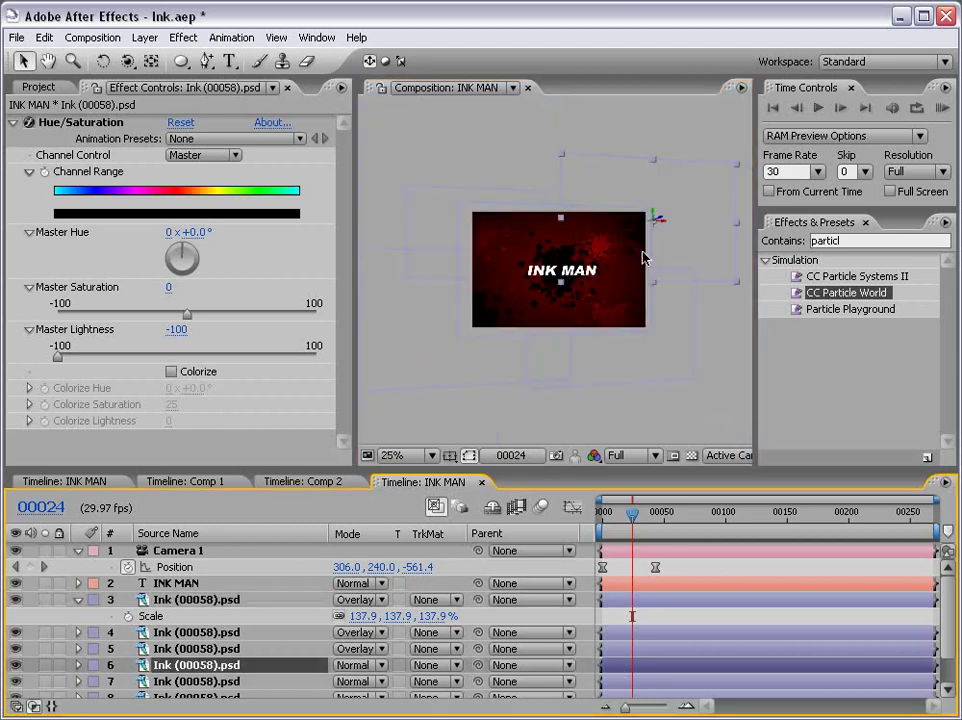
key("period")
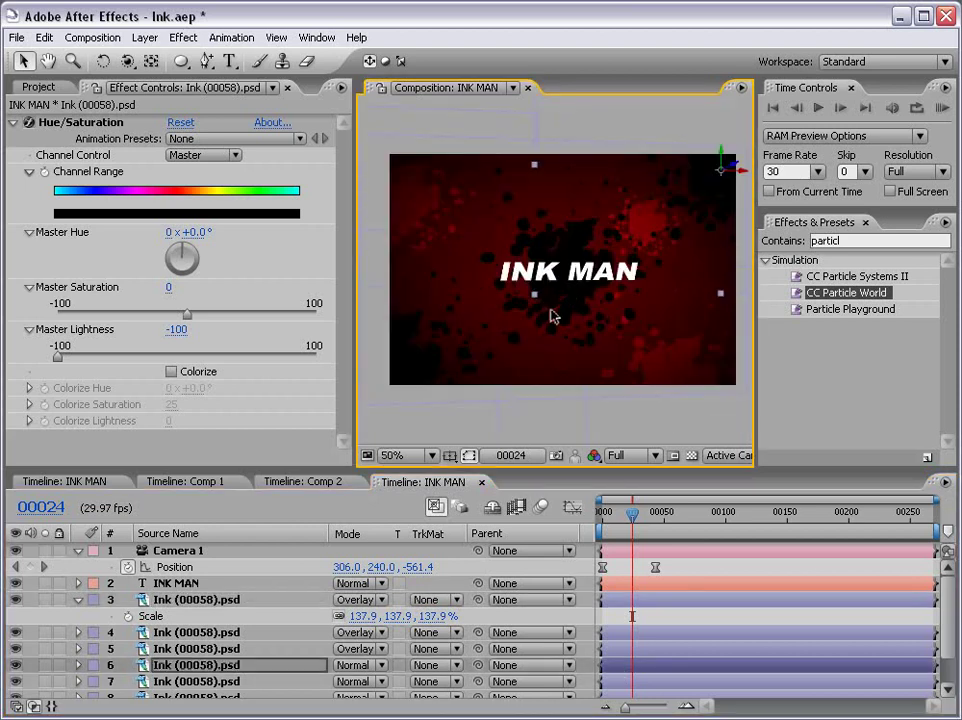
key("KP_0")
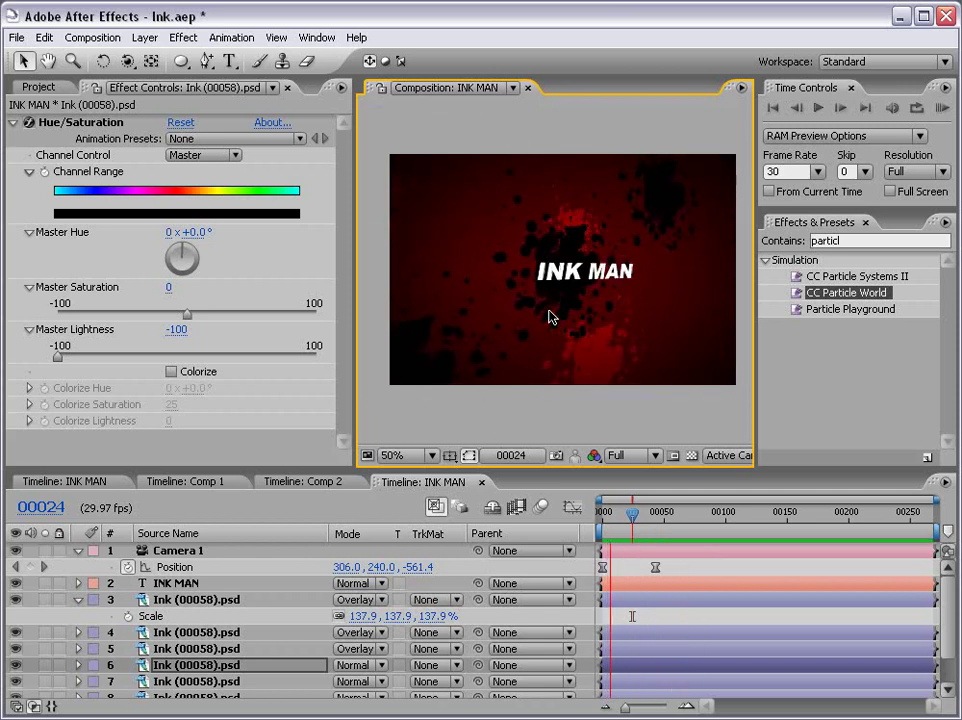
key("space")
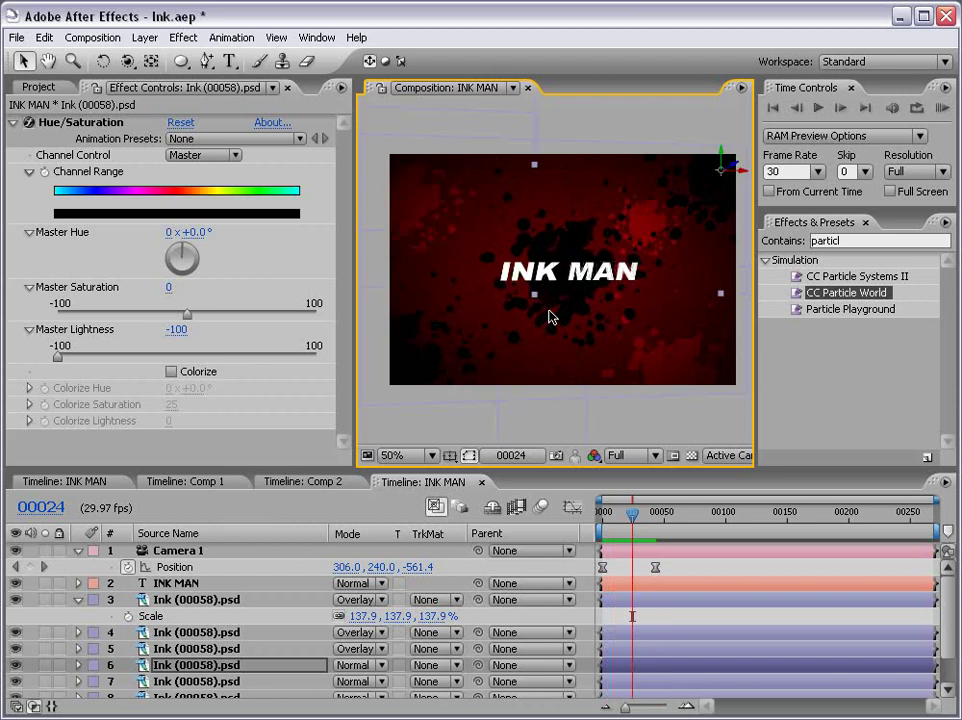
key("space")
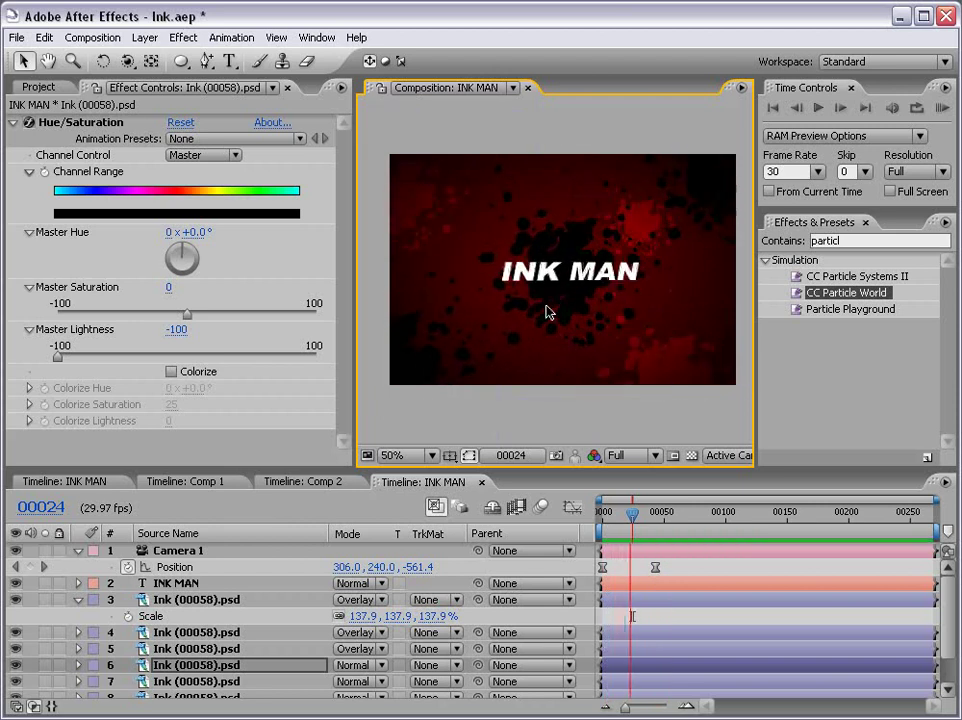
Go to frame 56, collapse the top Overlay splatter's properties and rename all three Overlay splatter layers as R.
key("space")
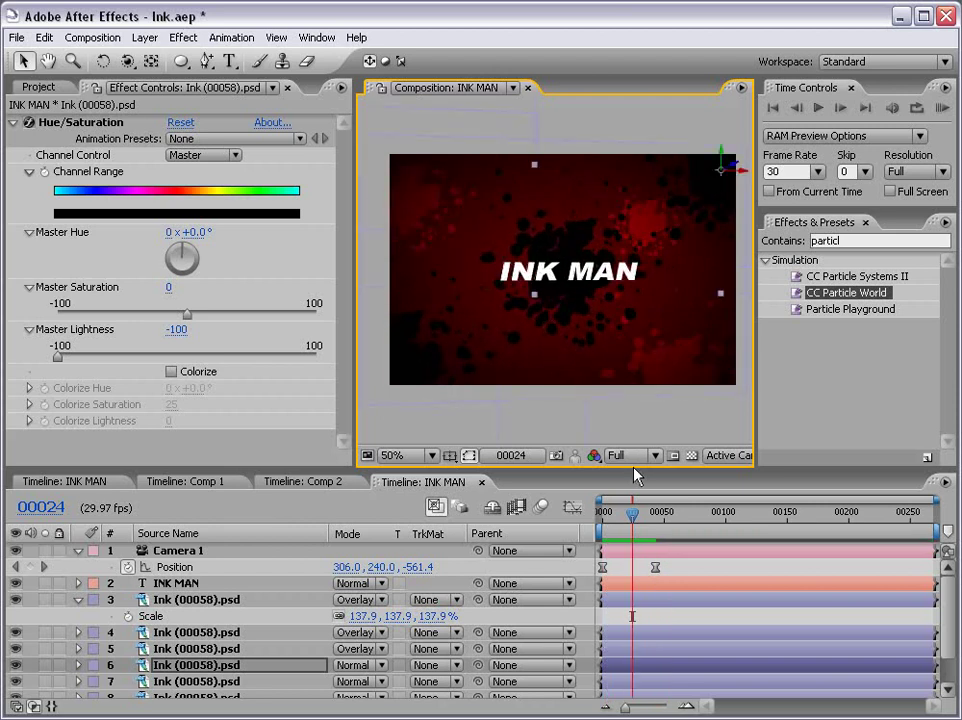
left_click_drag(634, 516, 672, 512)
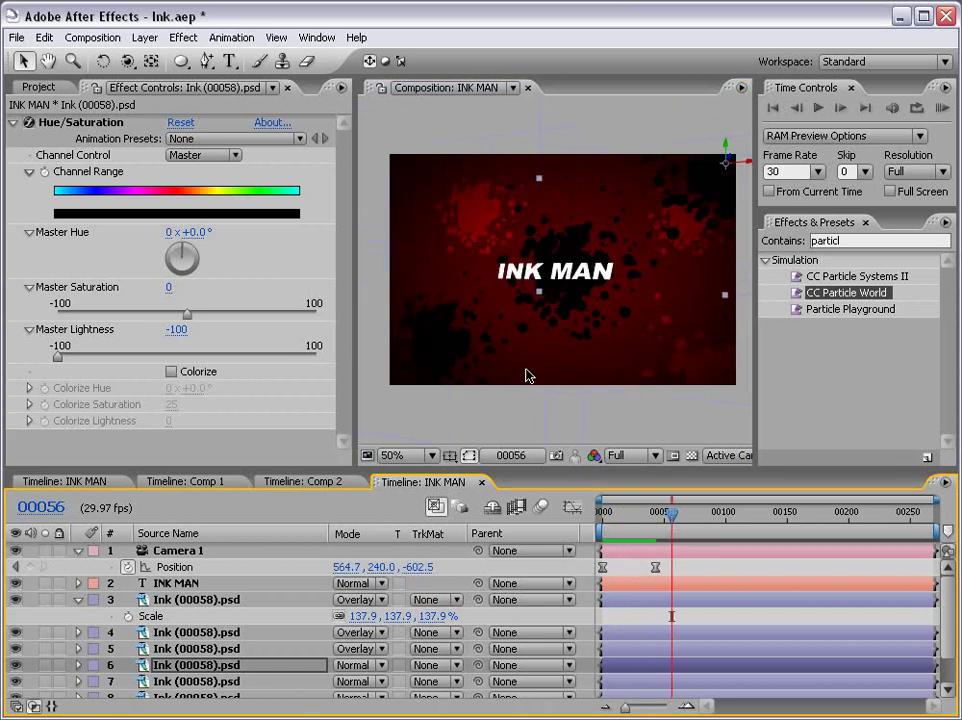
left_click(79, 600)
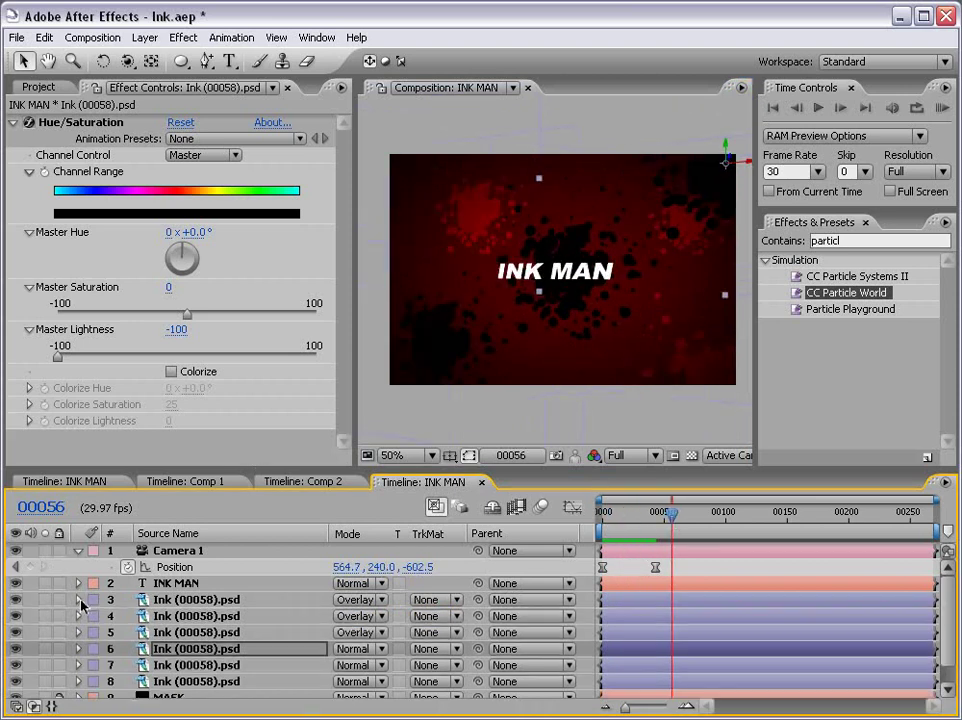
left_click(182, 634)
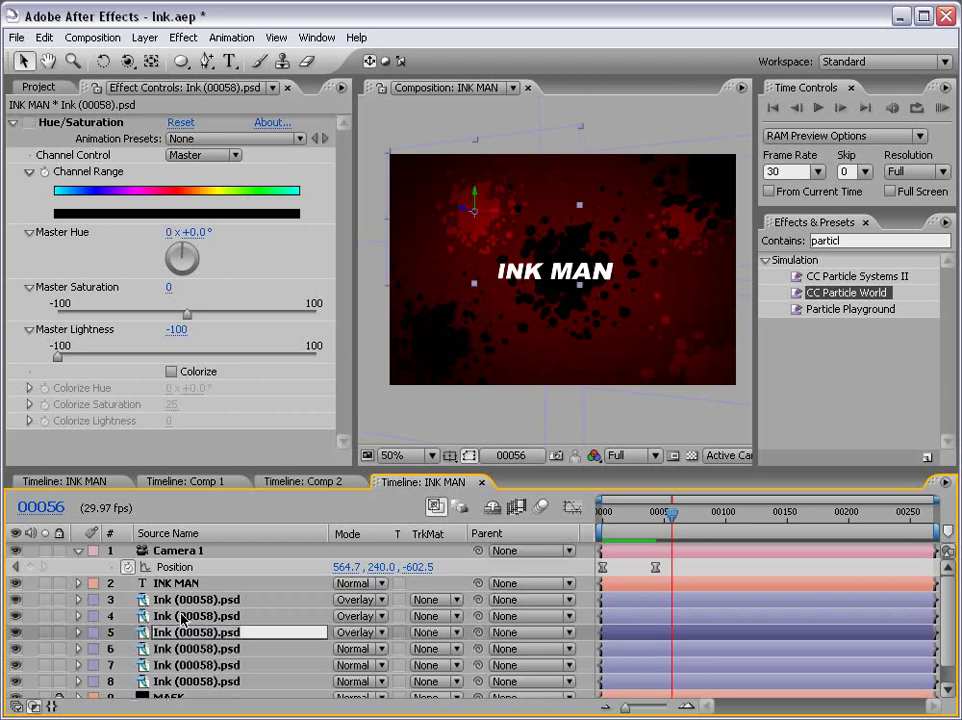
key("Return")
type("R")
left_click(188, 619)
key("Return")
type("R")
left_click(188, 602)
key("Return")
type("R")
Rename the three black Normal-mode splatter layers as B.
left_click(185, 648)
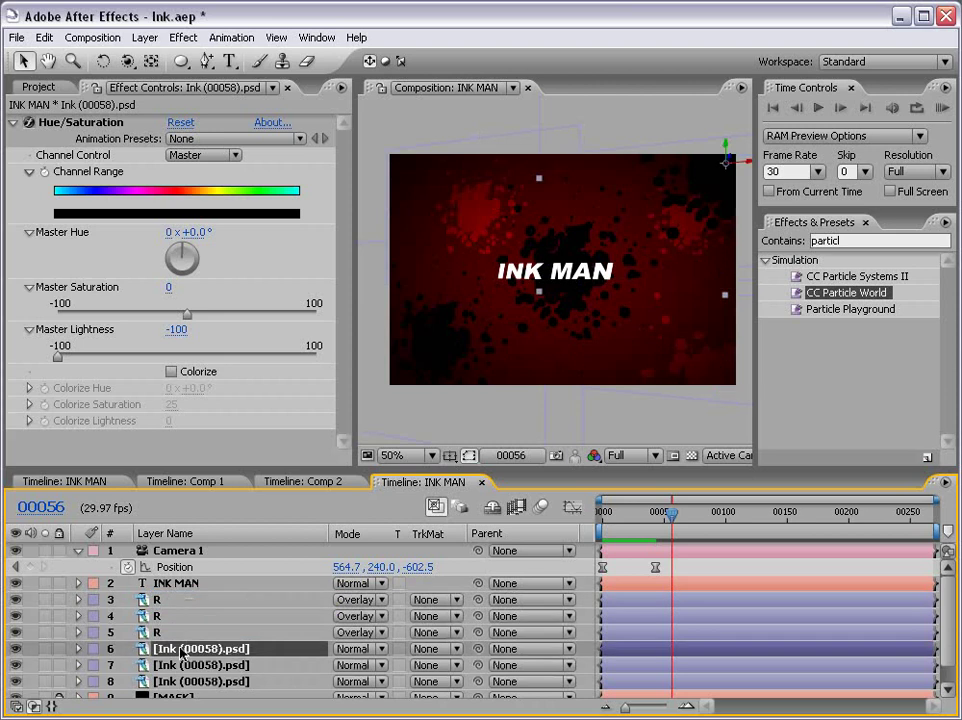
key("Return")
type("N")
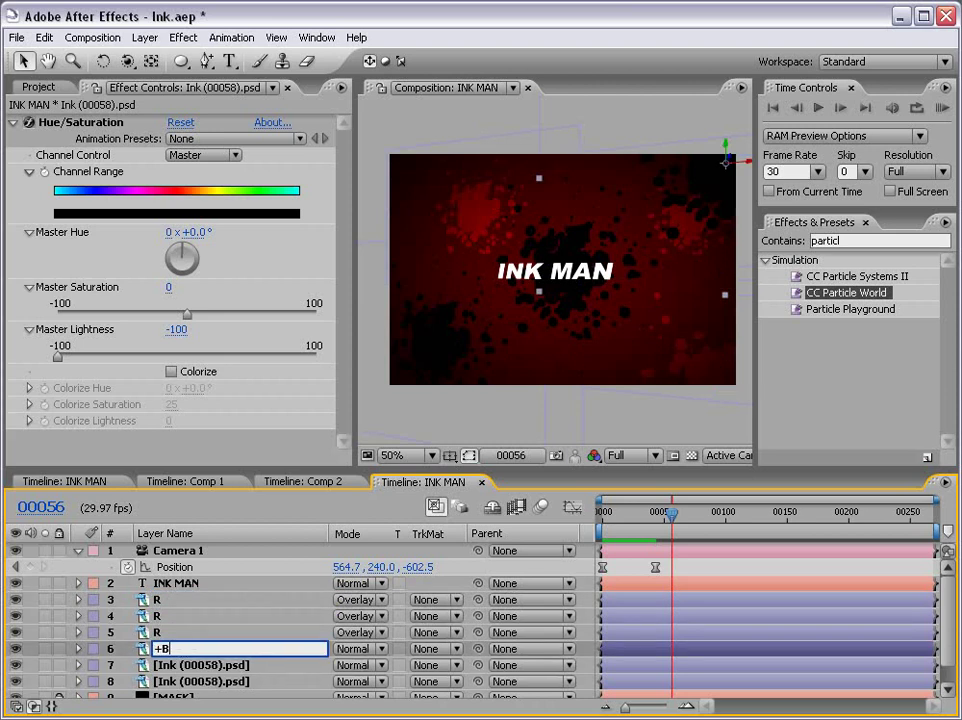
left_click(175, 668)
key("Return")
type("B")
left_click(175, 681)
key("Return")
type("B")
left_click(173, 666)
Duplicate the upper-right black splatter, place the copy below the frame's bottom centre and go to frame 30.
left_click(165, 649)
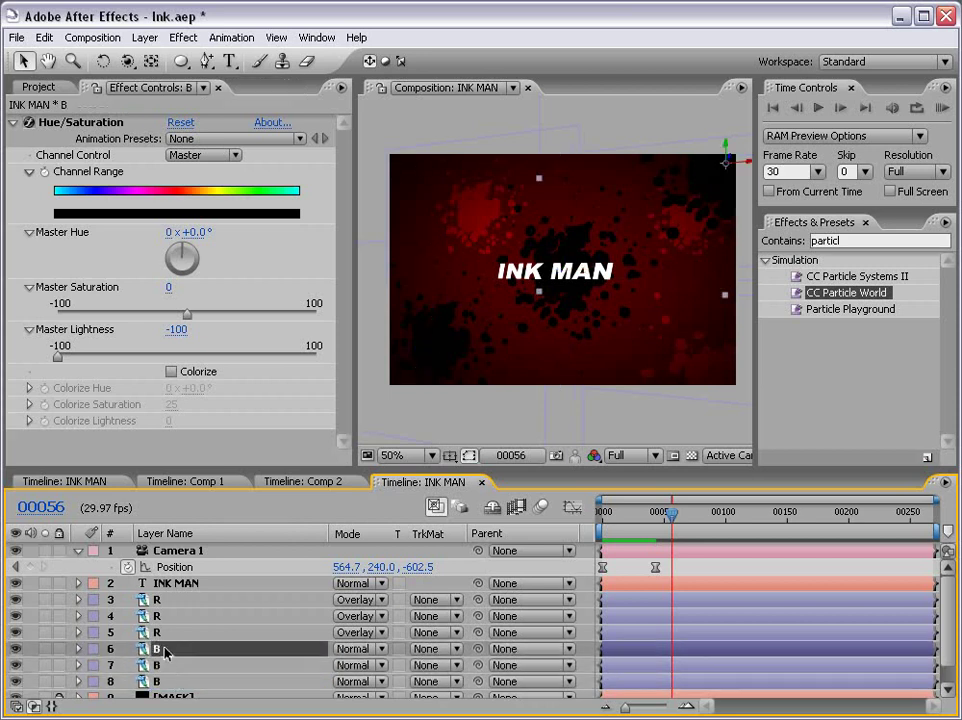
key("ctrl+d")
mouse_move(745, 165)
left_mouse_down()
mouse_move(575, 163)
mouse_move(575, 255)
mouse_move(543, 219)
mouse_move(425, 165)
mouse_move(470, 193)
mouse_move(464, 316)
mouse_move(457, 309)
left_mouse_up()
left_click_drag(670, 525, 639, 522)
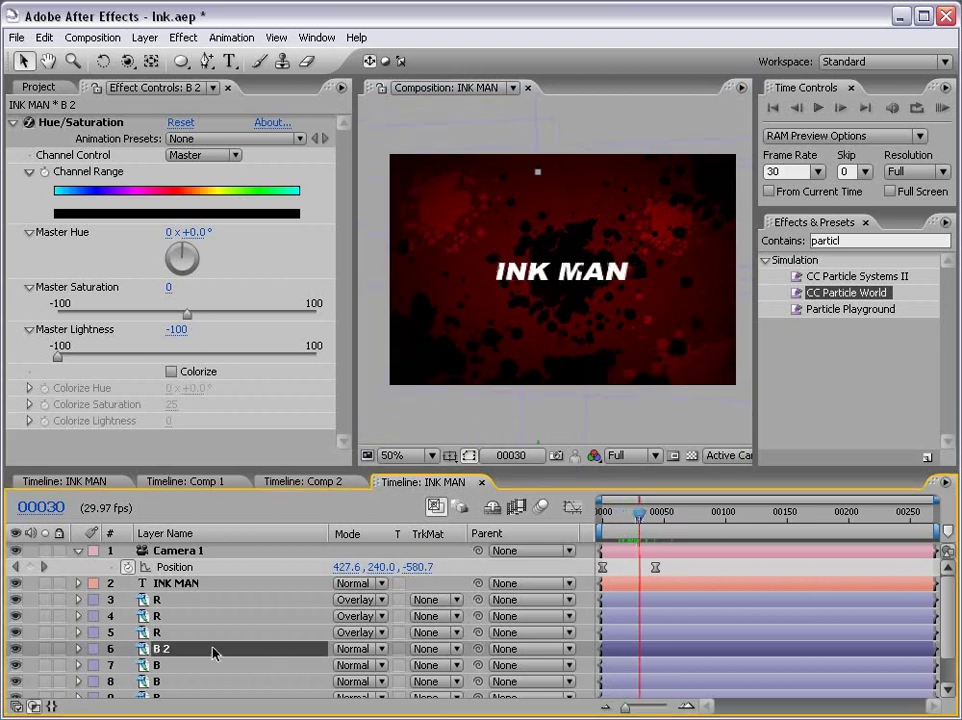
Duplicate splatter B 2, move the copy above the frame's top edge and check the layout at frame 16.
key("ctrl+d")
key("comma")
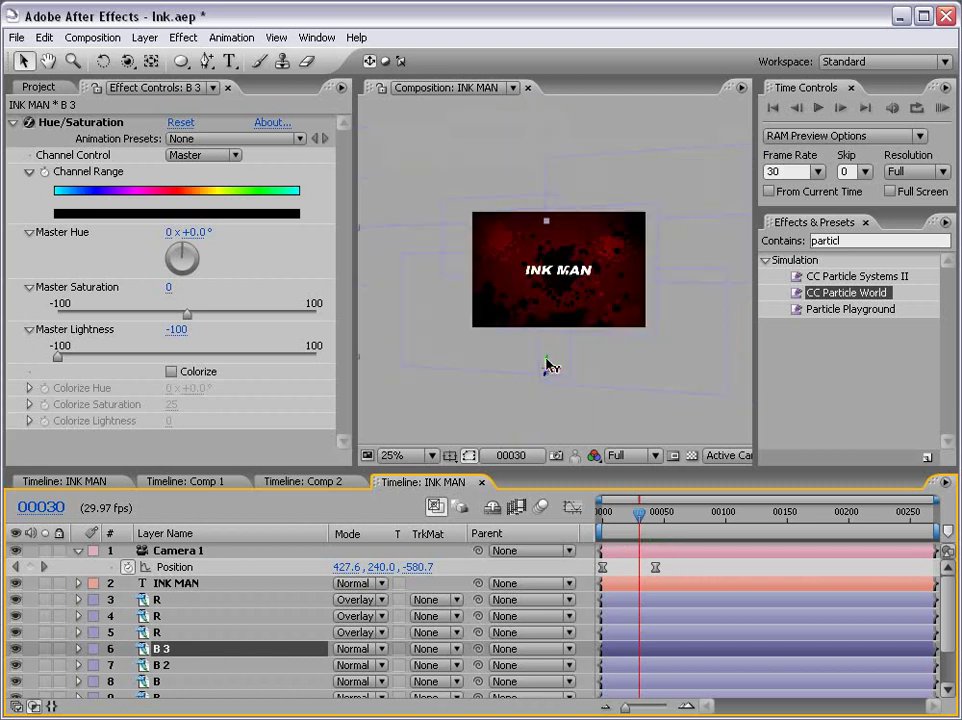
left_click_drag(546, 359, 517, 271)
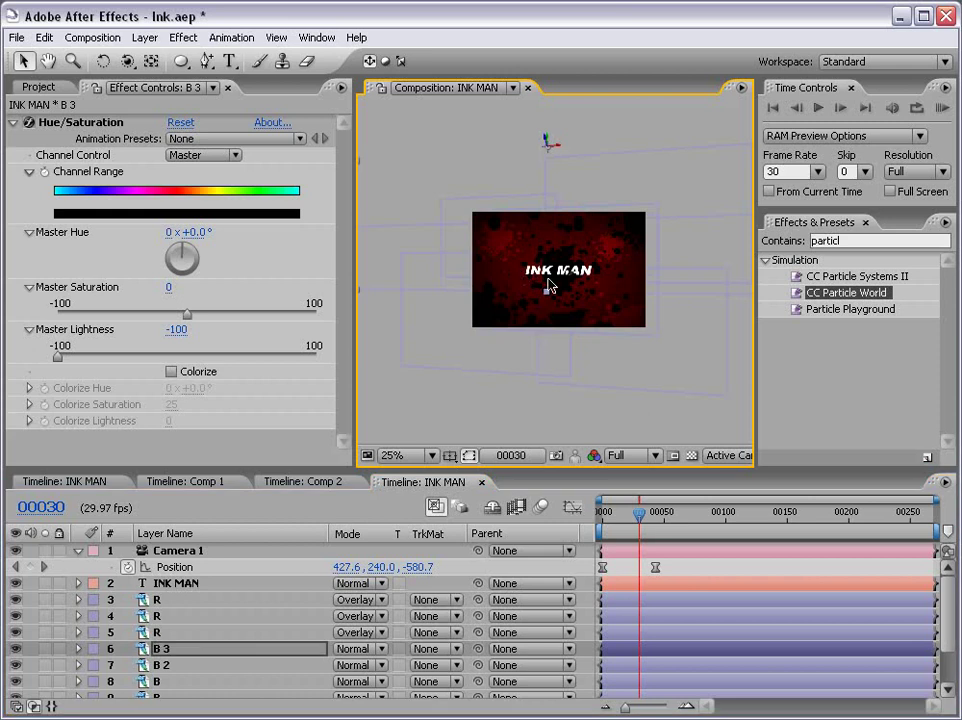
key("period")
left_click_drag(643, 518, 622, 516)
key("period")
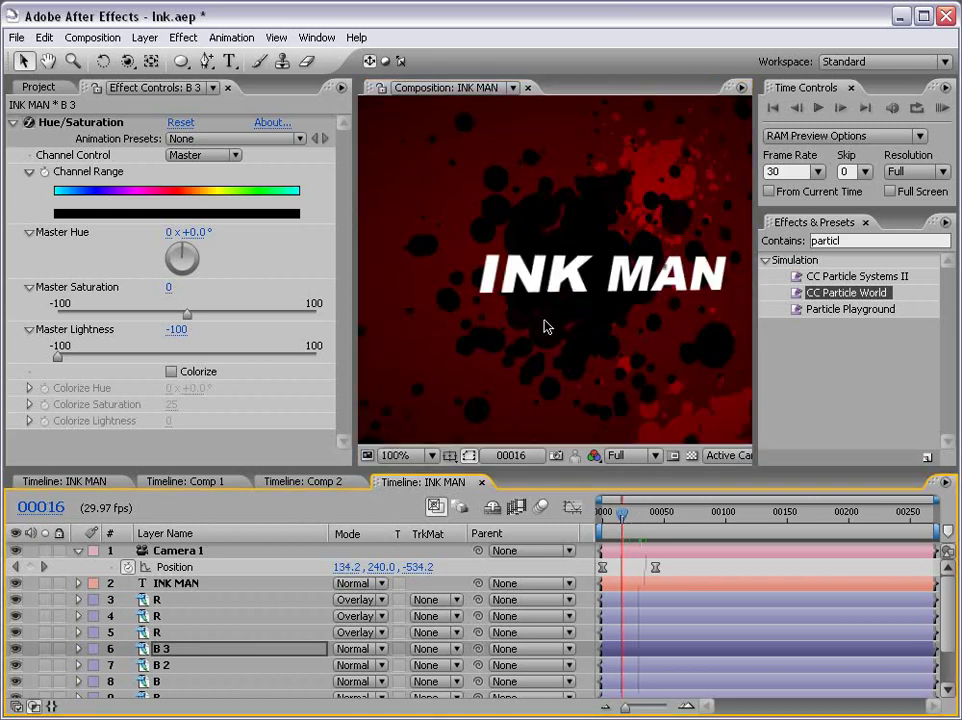
key("comma")
Turn on motion blur for the title and every splatter layer and enable it for the composition.
key("F4")
left_click_drag(471, 467, 435, 377)
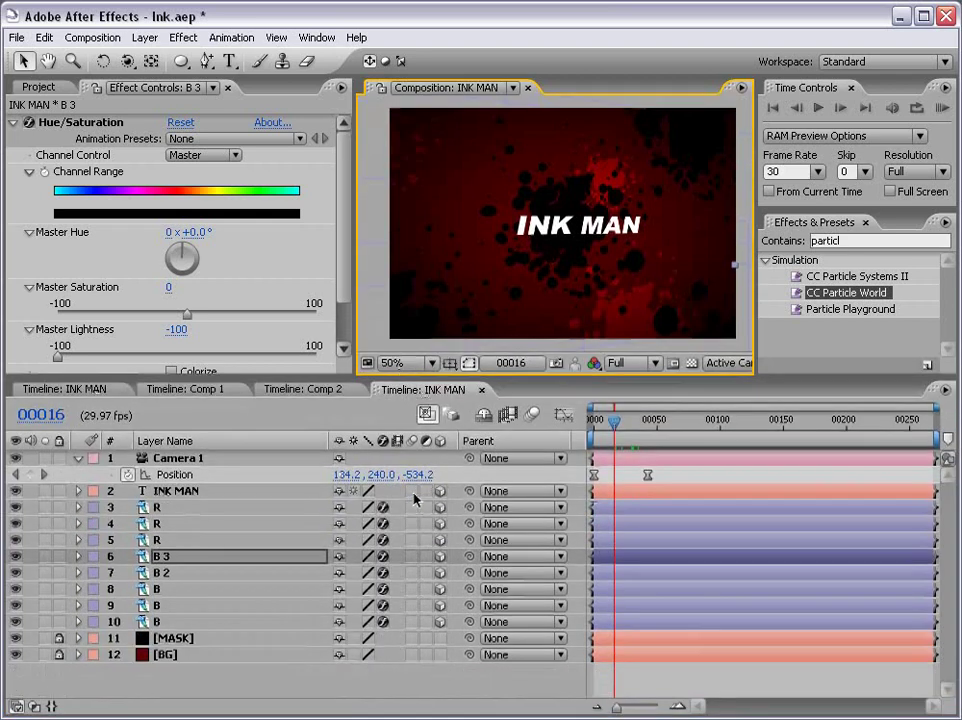
left_click_drag(414, 494, 410, 604)
left_click(405, 679)
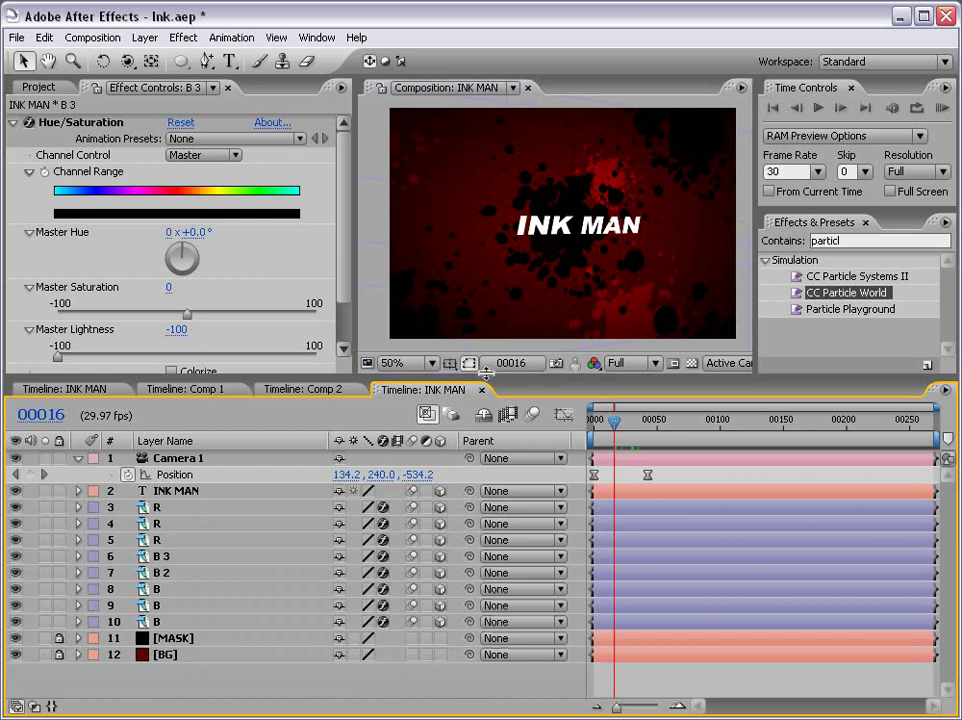
left_click_drag(483, 379, 482, 438)
left_click(533, 474)
left_click(532, 474)
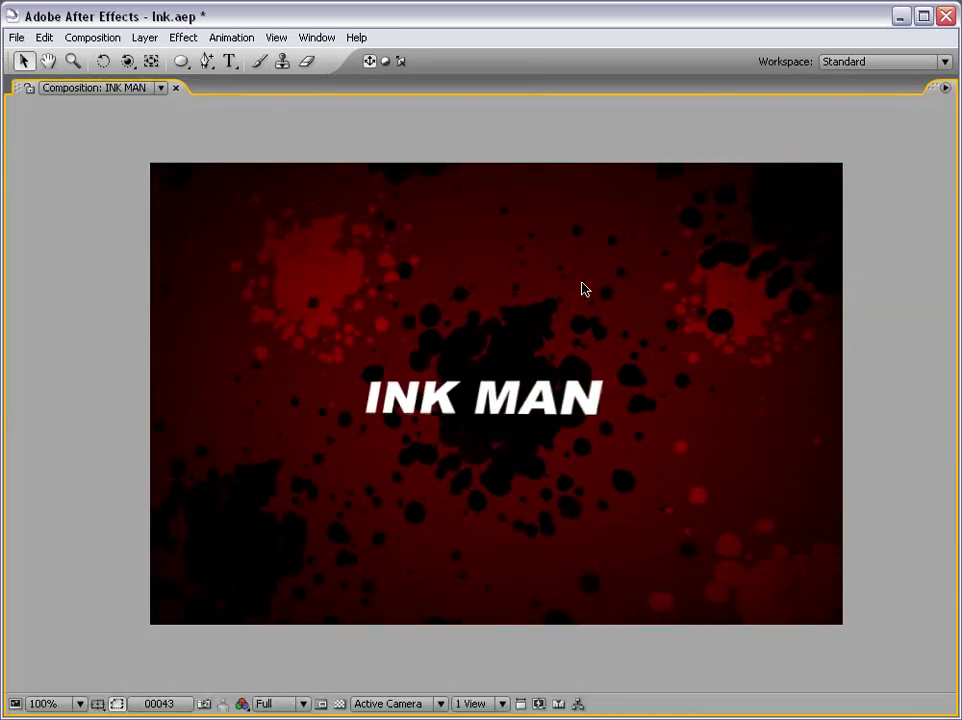
Check the motion blur at frame 19 in the enlarged composition view.
key("grave")
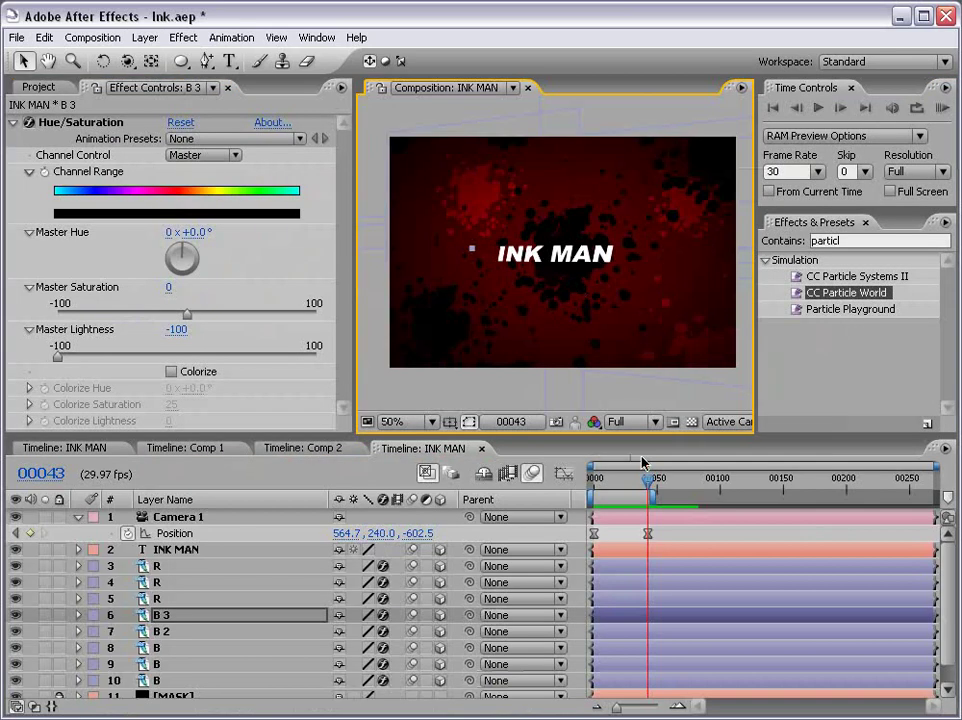
left_click(621, 482)
mouse_move(621, 482)
left_mouse_down()
mouse_move(603, 481)
mouse_move(622, 483)
left_mouse_up()
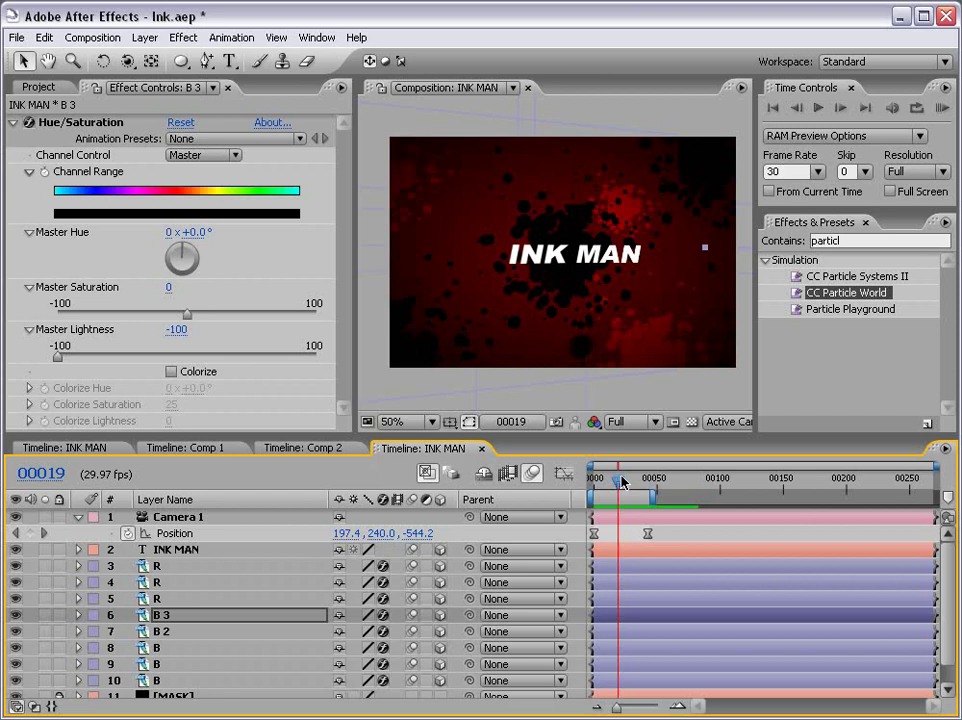
key("grave")
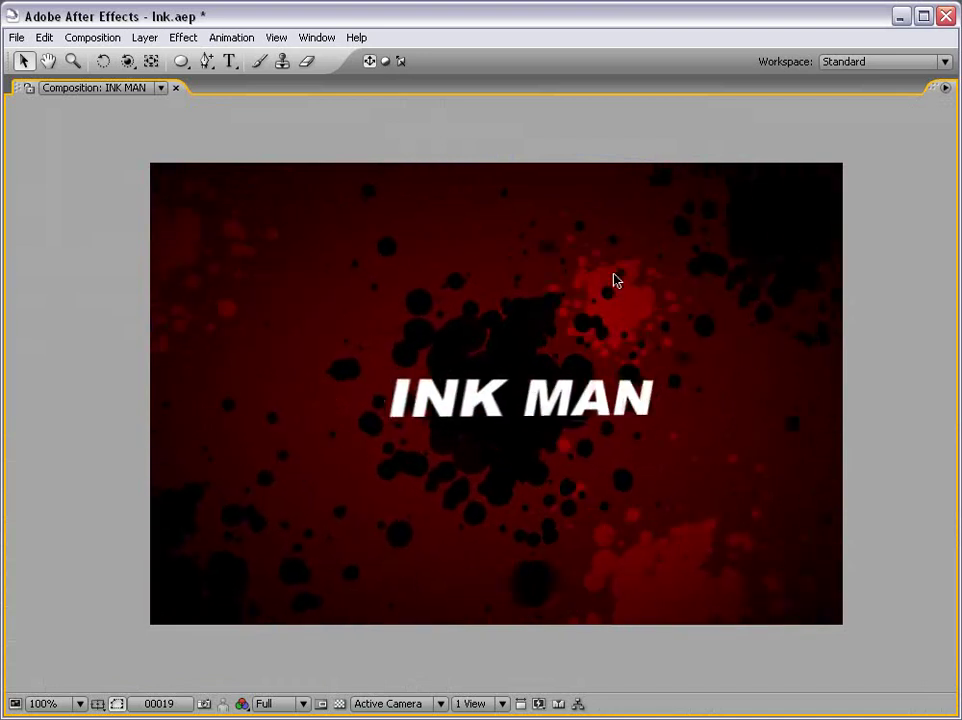
key("grave")
scroll(613, 266, "down", 1)
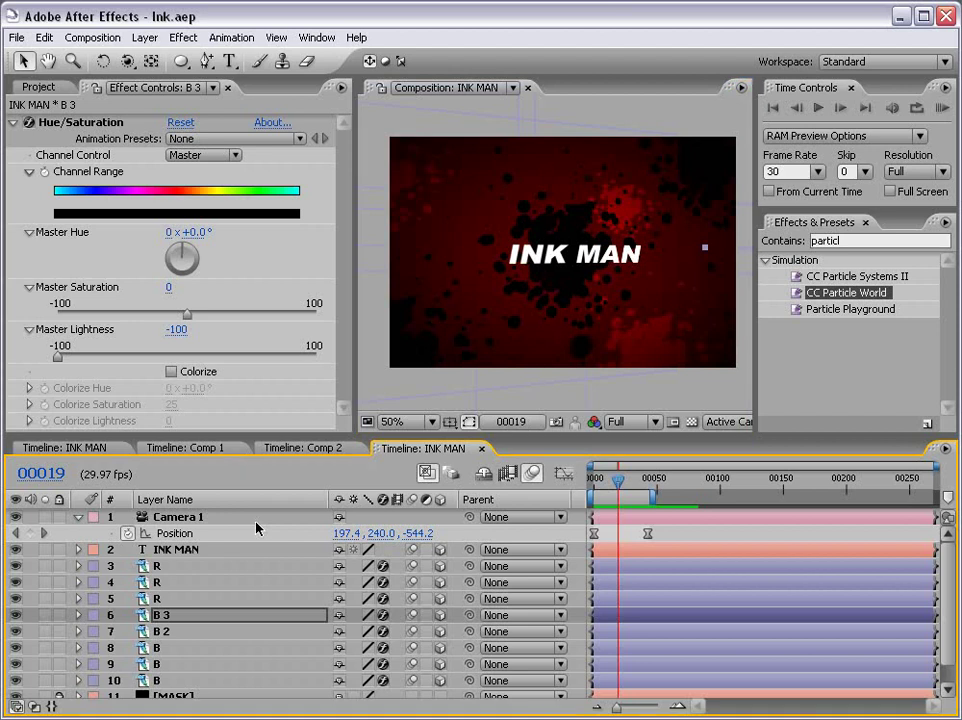
Open Comp 1, preview its ink drop animation and examine frame 9.
left_click(190, 449)
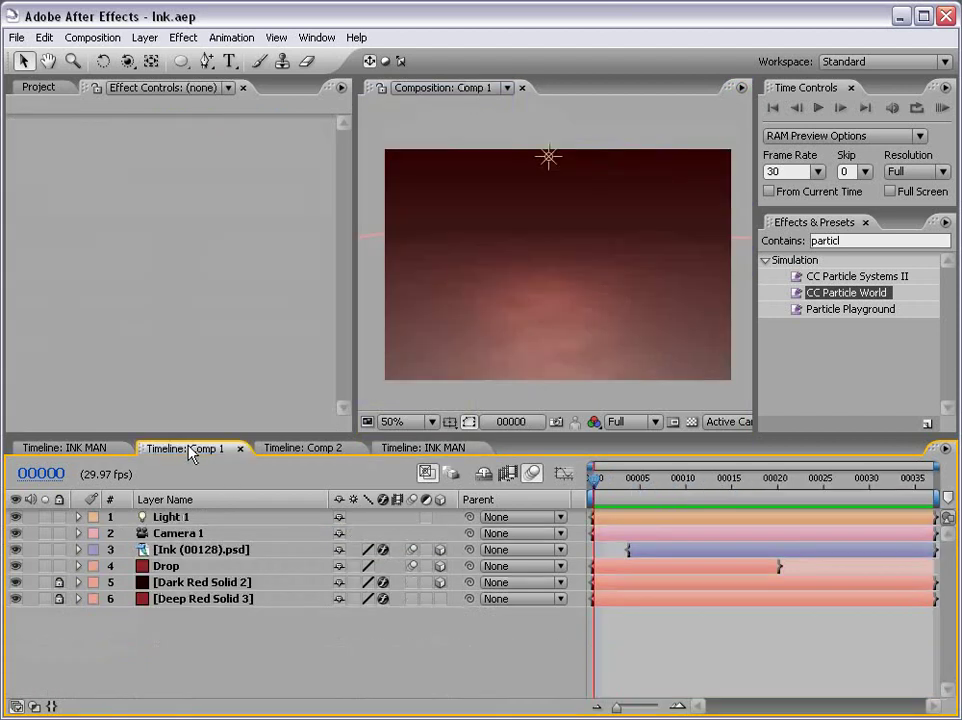
key("KP_0")
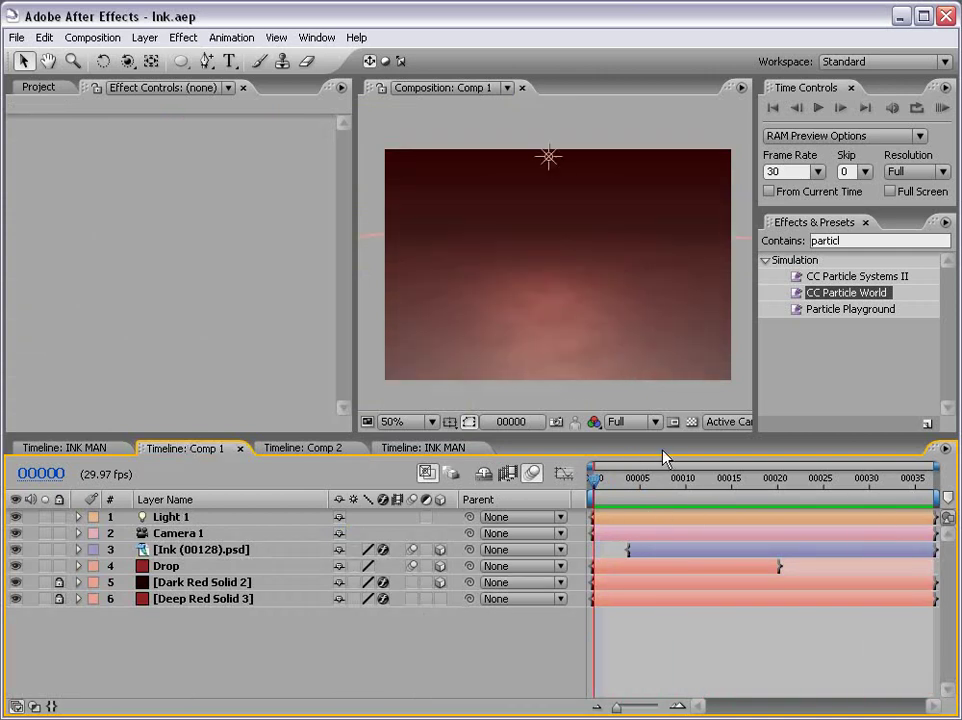
mouse_move(672, 479)
left_mouse_down()
mouse_move(760, 484)
mouse_move(756, 496)
mouse_move(677, 500)
left_mouse_up()
Create the composition Comp 3 with the NTSC DV preset, 720 x 480 pixels, 29.97 fps and 269 frames.
left_click(92, 37)
left_click(92, 58)
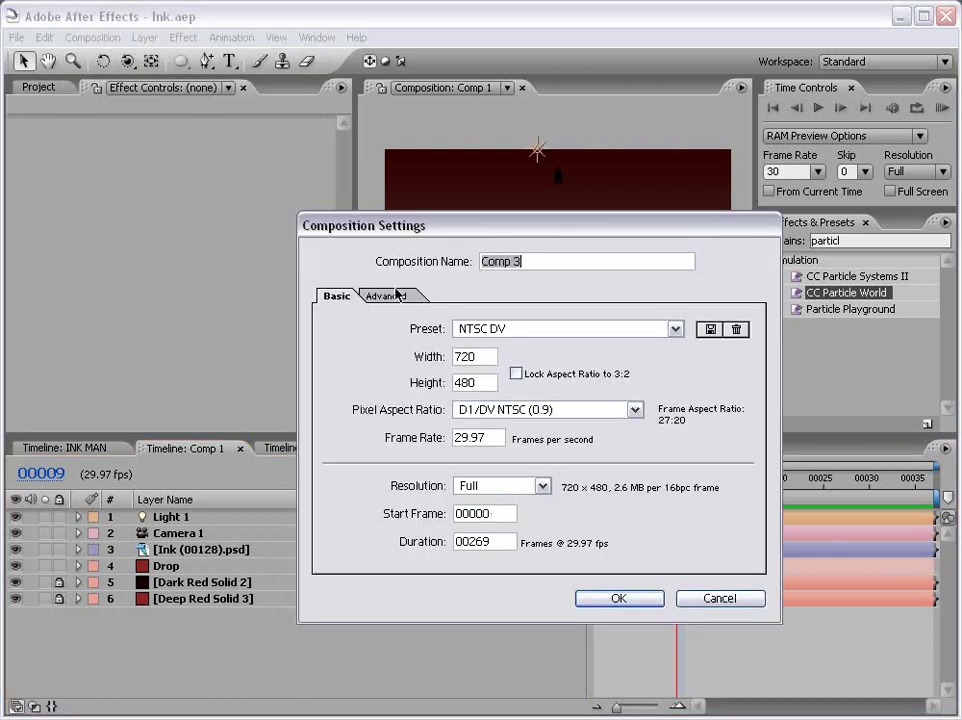
left_click(619, 598)
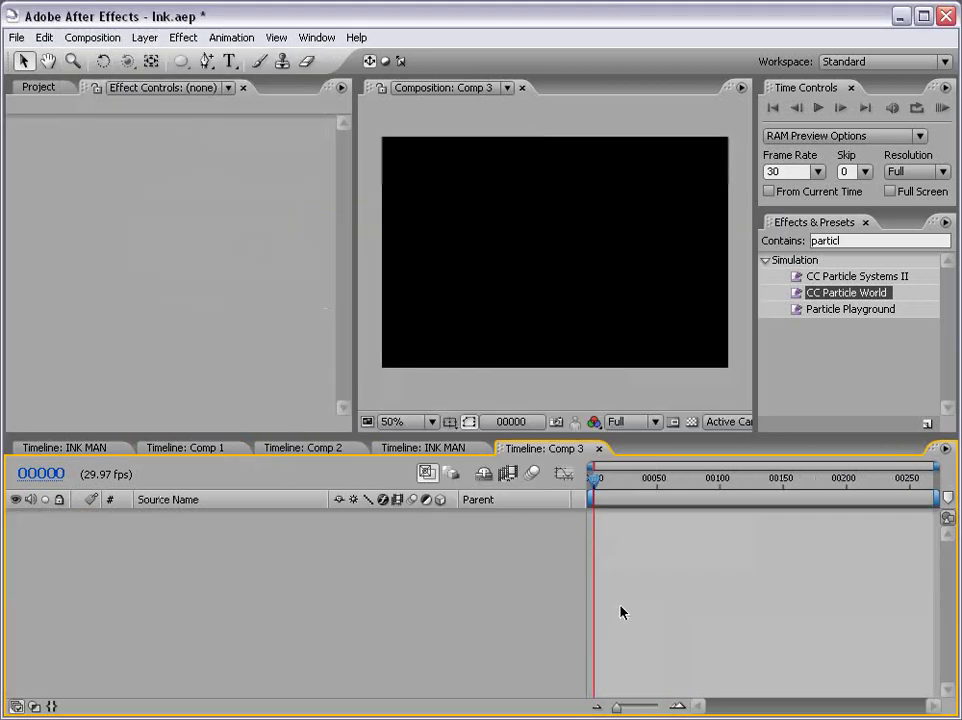
Add a 720 x 480 solid in mid-gray, colour 757575, to Comp 3.
left_click(145, 38)
mouse_move(153, 60)
left_click(417, 77)
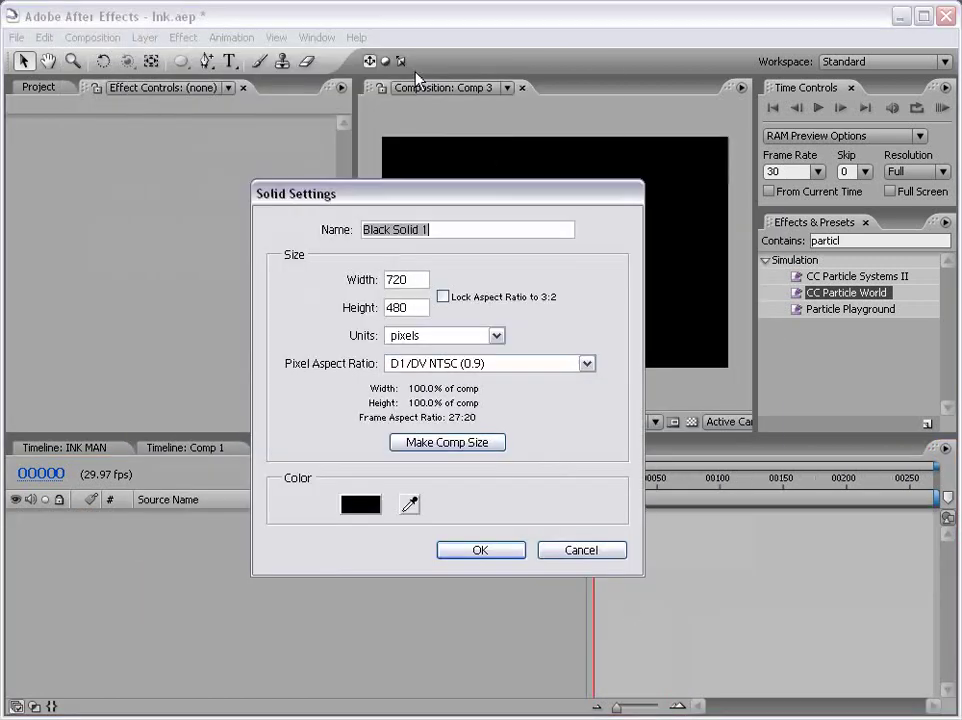
left_click(370, 500)
left_click_drag(354, 500, 262, 446)
left_click(699, 302)
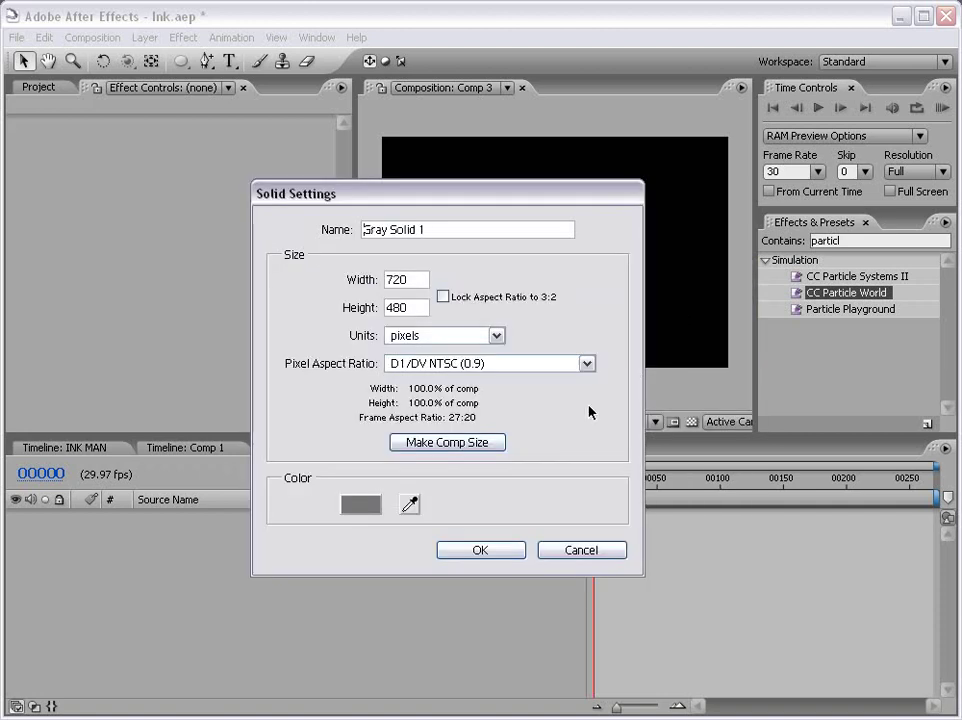
left_click(482, 548)
left_click(480, 551)
Add a black solid of 720 x 480 pixels above the gray one.
left_click(145, 37)
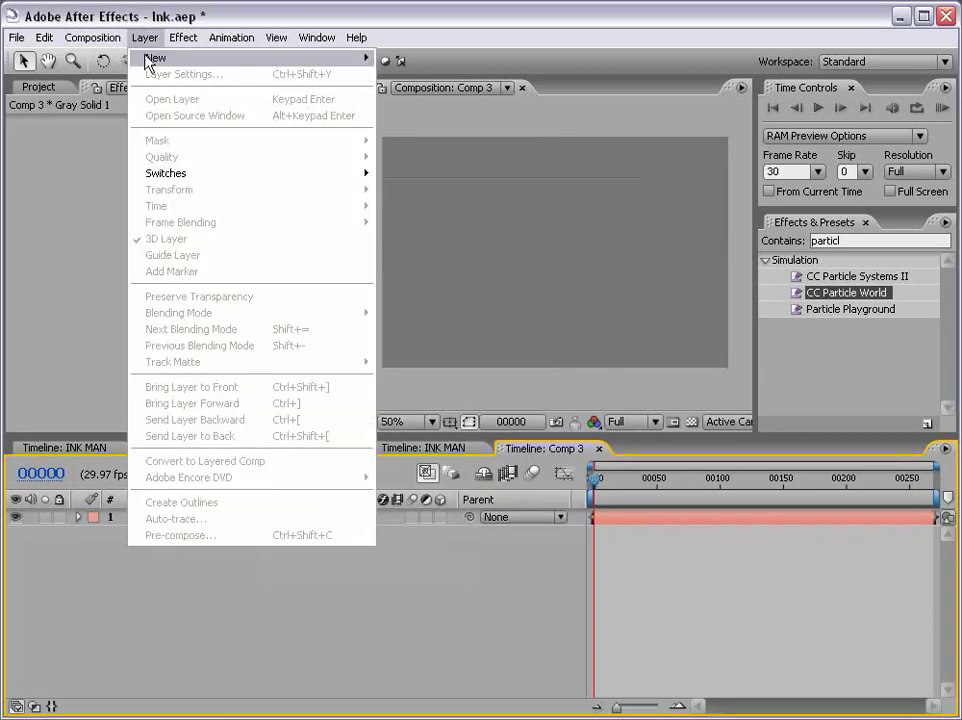
mouse_move(153, 58)
left_click(410, 74)
left_click(362, 505)
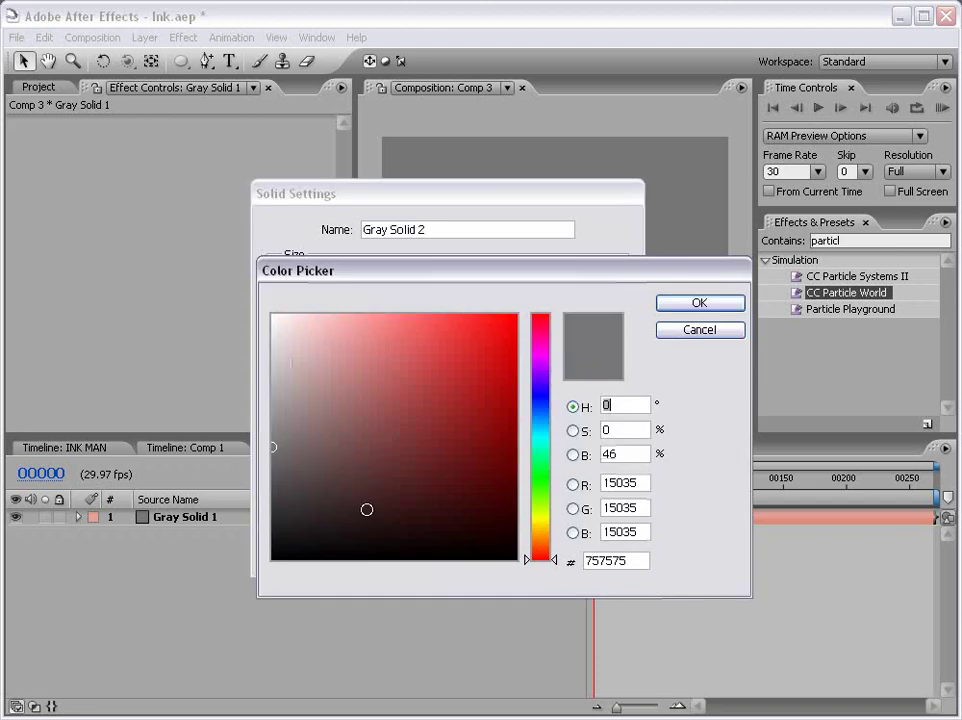
left_click_drag(348, 509, 601, 584)
left_click(698, 303)
left_click(478, 549)
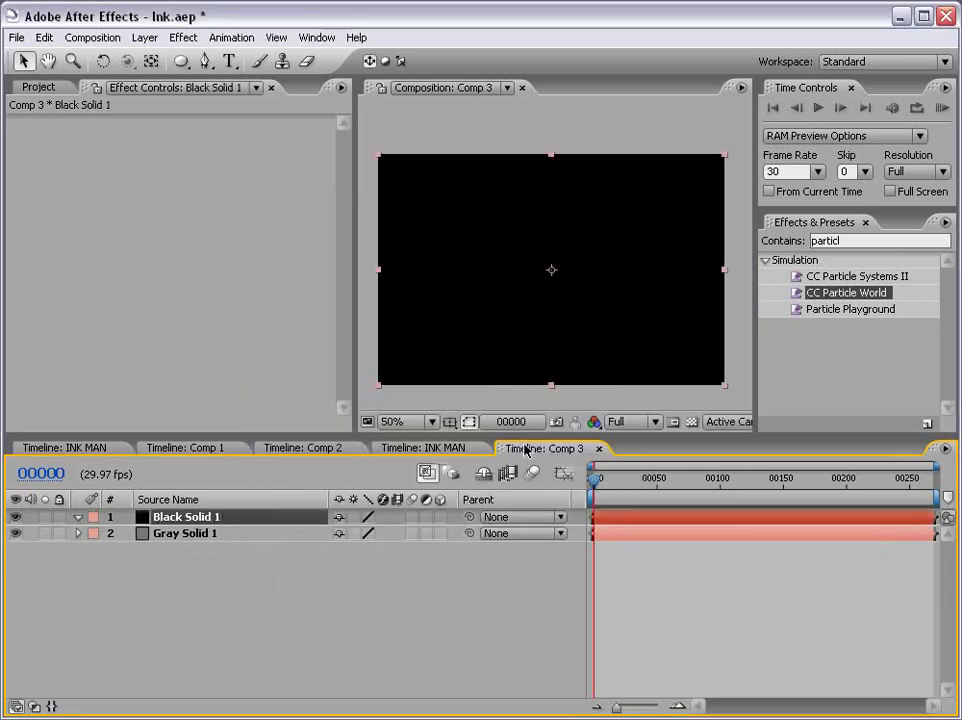
Mask the black solid with a three-point teardrop shape using the Pen tool near the frame's upper centre.
left_click(205, 61)
left_click(554, 214)
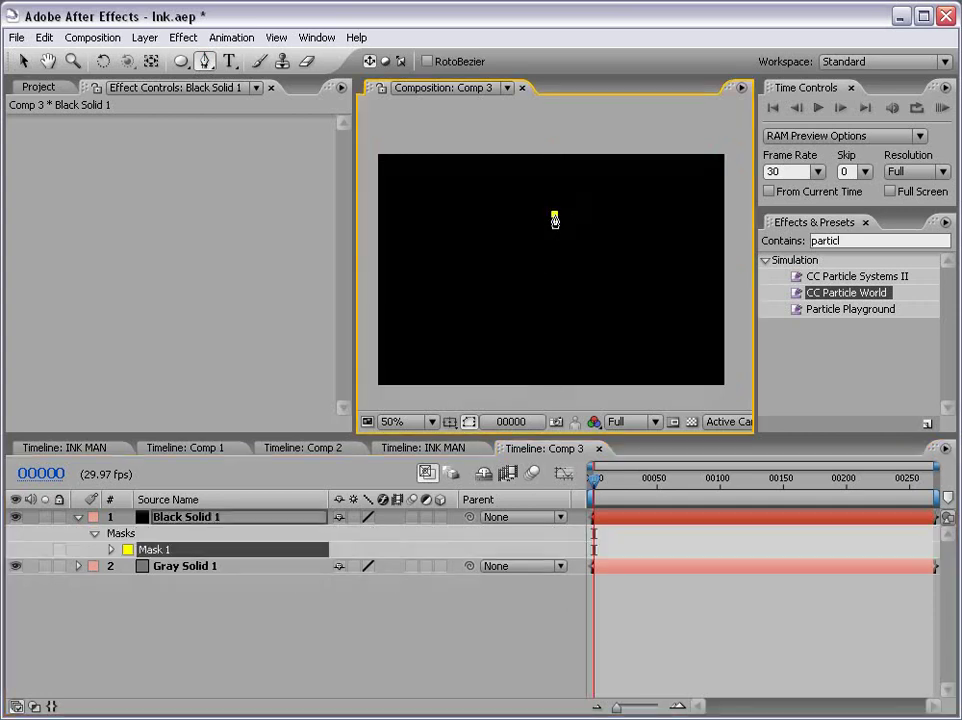
left_click_drag(538, 264, 578, 251)
left_click(554, 214)
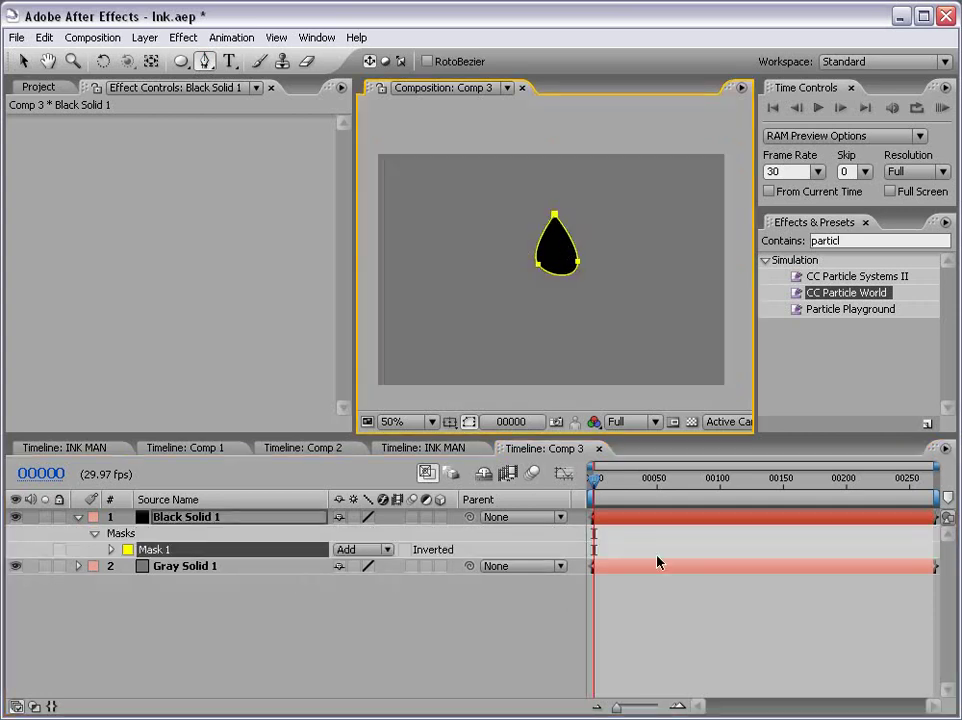
left_click(657, 613)
left_click(626, 518)
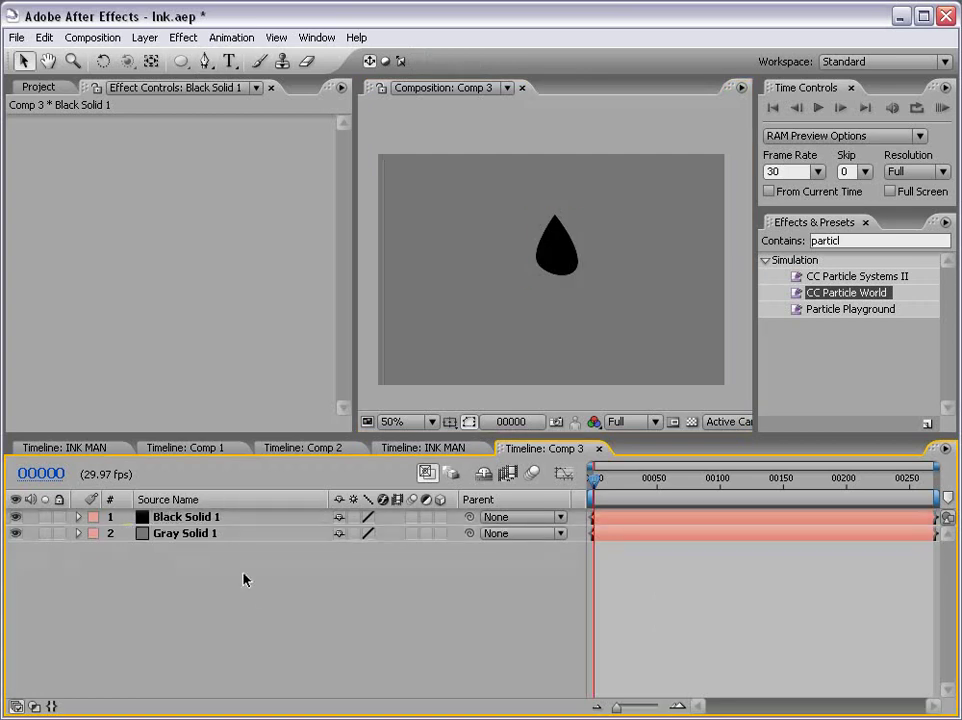
Scale the black teardrop layer down to about half size and make both solids 3D layers.
left_click(187, 516)
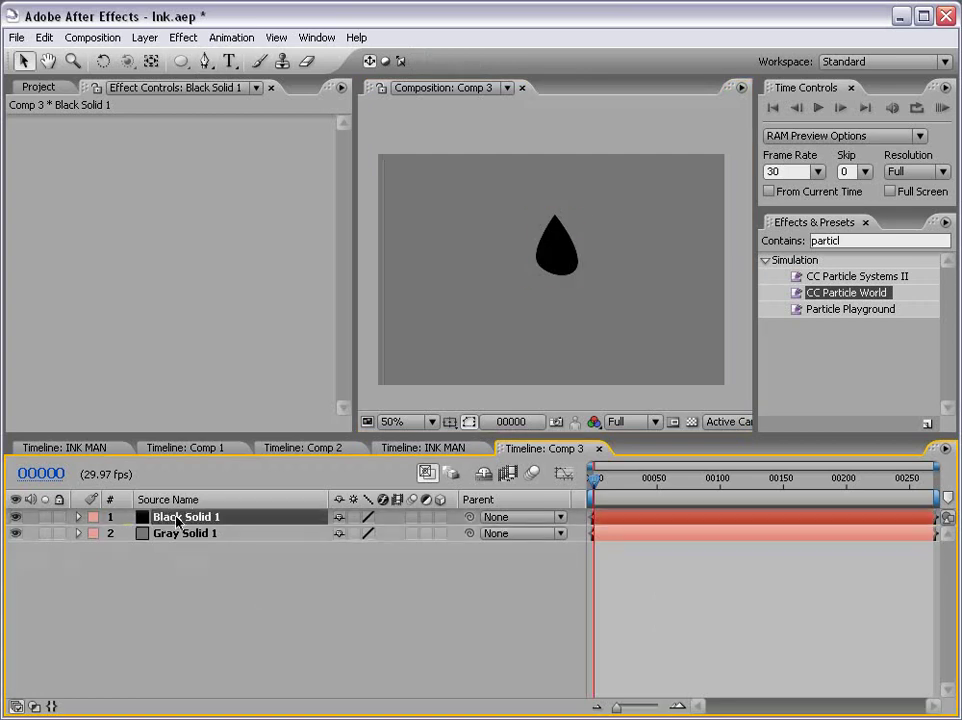
left_click_drag(578, 216, 560, 227)
left_click(447, 589)
left_click_drag(440, 517, 440, 535)
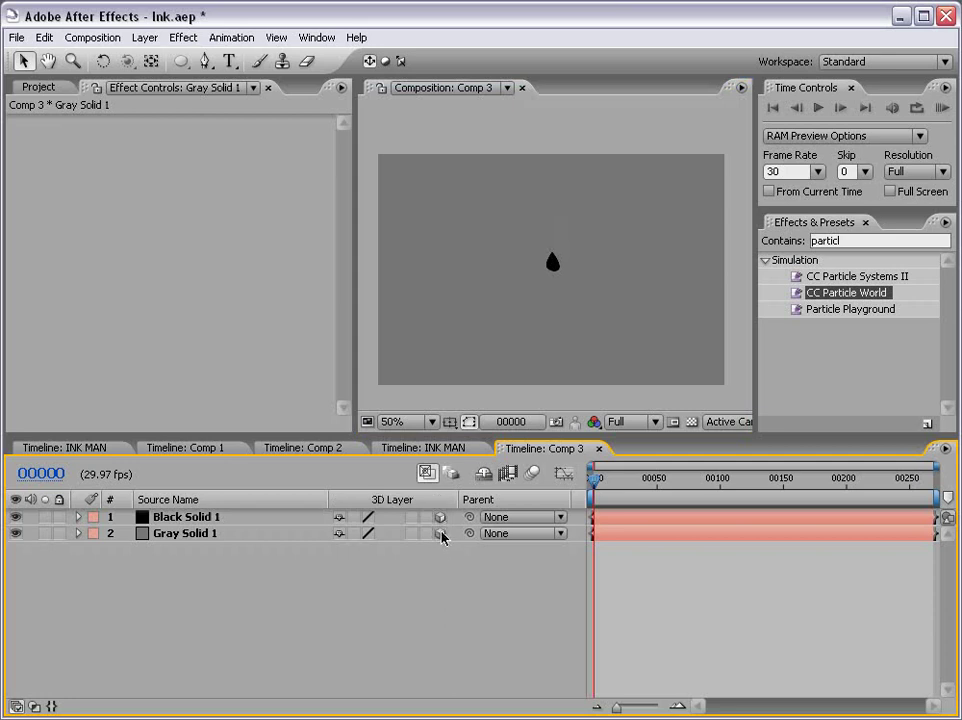
Rename the gray solid layer as FLoor.
left_click(400, 295)
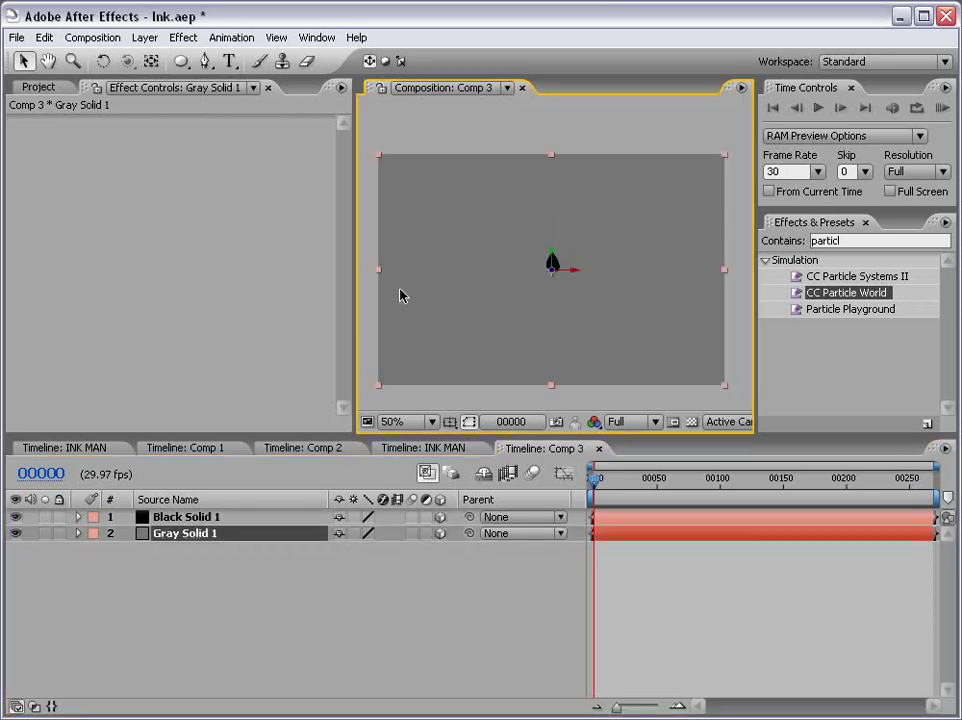
key("Return")
type("FLoor")
key("Return")
left_click(183, 554)
Rotate the FLoor layer about its X axis until it lies flat and lower it to the bottom of the frame.
left_click(180, 537)
left_click(103, 61)
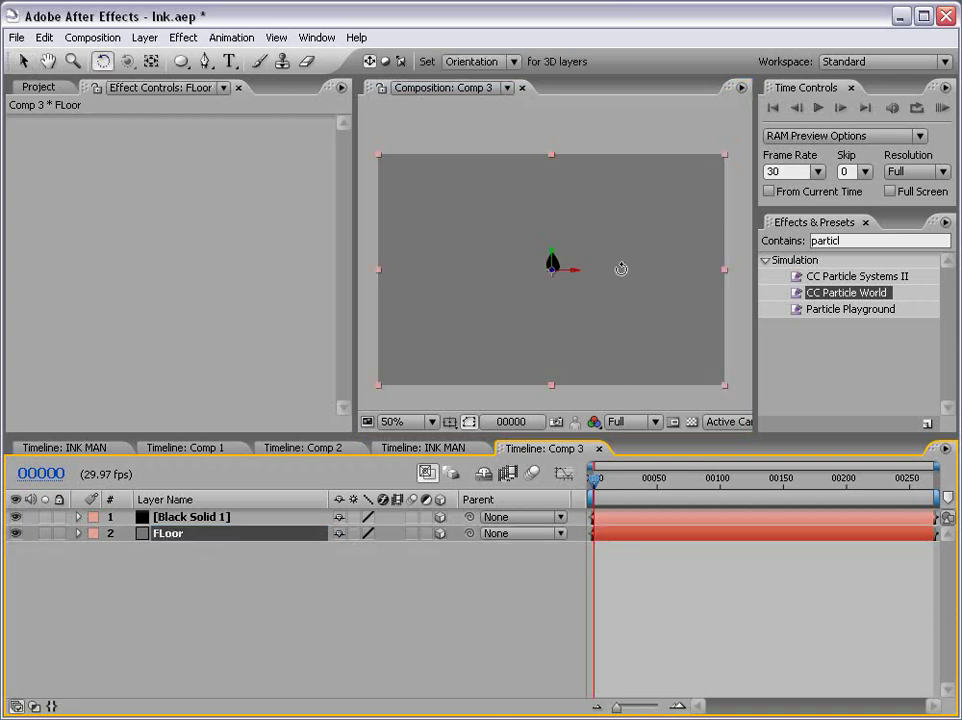
left_click_drag(429, 203, 430, 250)
left_click_drag(569, 247, 569, 232)
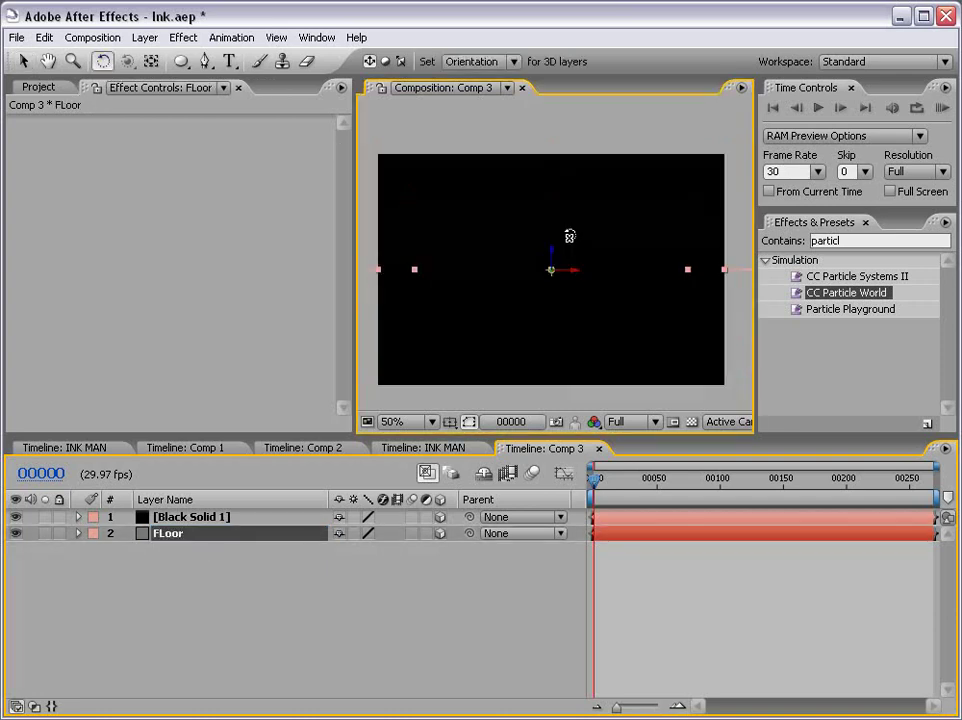
left_click(25, 61)
left_click_drag(557, 262, 551, 352)
left_click(463, 553)
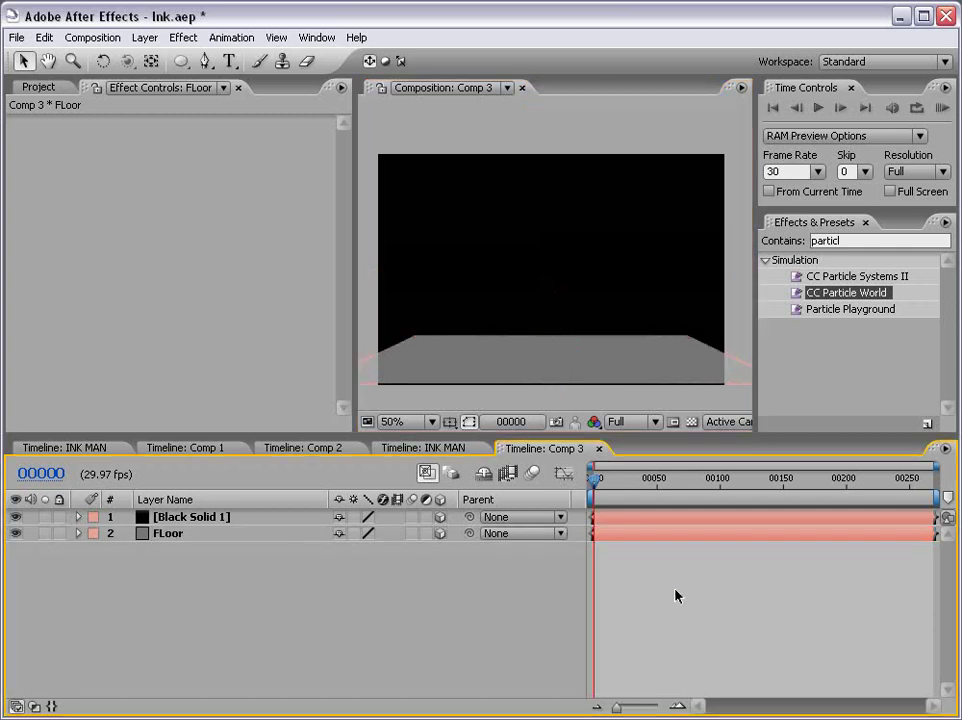
Show the composition's transparency grid and rename the Black Solid 1 layer as DROP.
left_click(690, 422)
left_click(146, 612)
left_click(190, 517)
key("Return")
type("DROP")
key("Return")
Keyframe DROP's position to fall from above the frame at frame 0 to about Y 452 on the floor at about frame 24.
left_click(204, 575)
left_click(165, 518)
key("p")
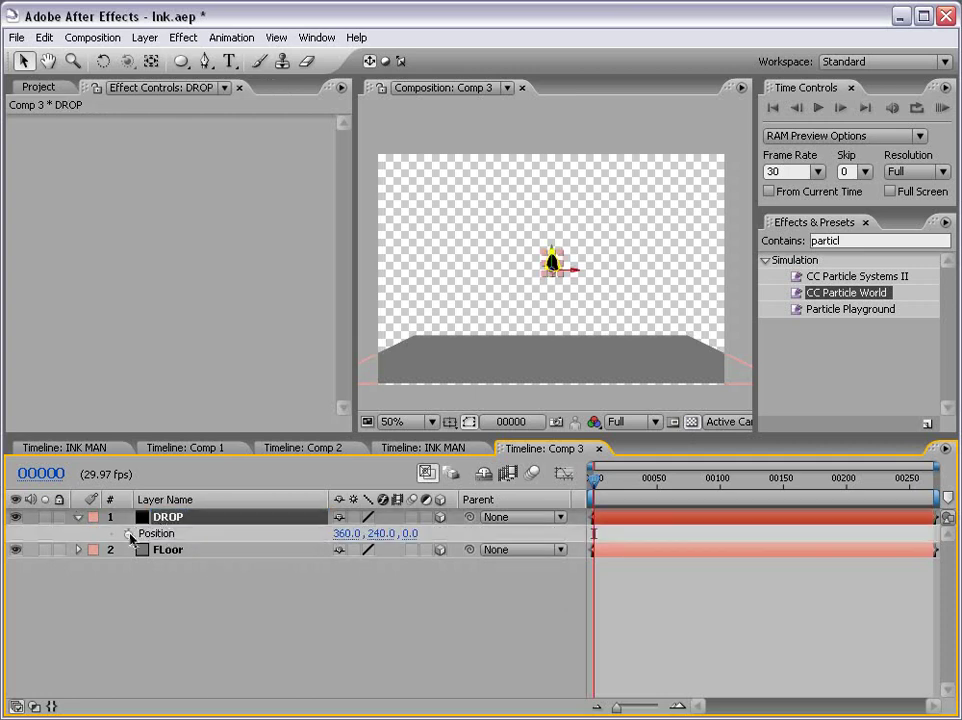
left_click(128, 534)
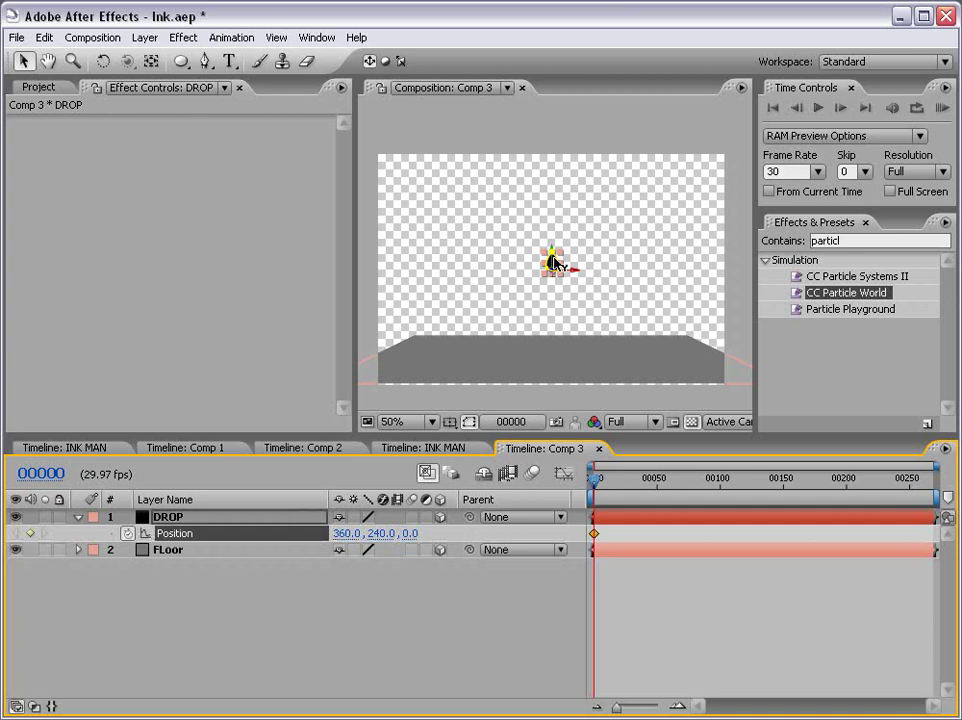
left_click_drag(552, 263, 550, 134)
left_click_drag(599, 484, 623, 482)
left_click_drag(552, 137, 514, 364)
left_click(702, 627)
Enable motion blur for the DROP layer and the composition, and preview the falling drop.
left_click_drag(624, 484, 603, 491)
left_click(412, 517)
left_click(529, 475)
key("space")
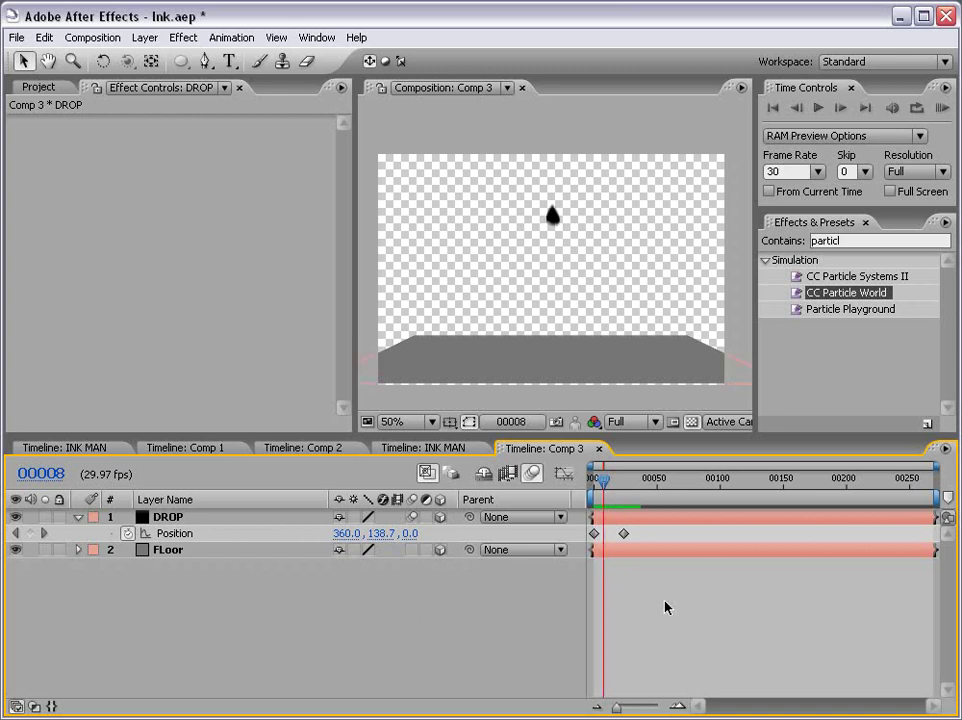
Add Ink (00128).psd from the project's ink folder to the centre of Comp 3.
left_click(40, 88)
left_click(107, 353)
mouse_move(93, 358)
left_mouse_down()
mouse_move(451, 311)
mouse_move(554, 275)
mouse_move(558, 305)
left_mouse_up()
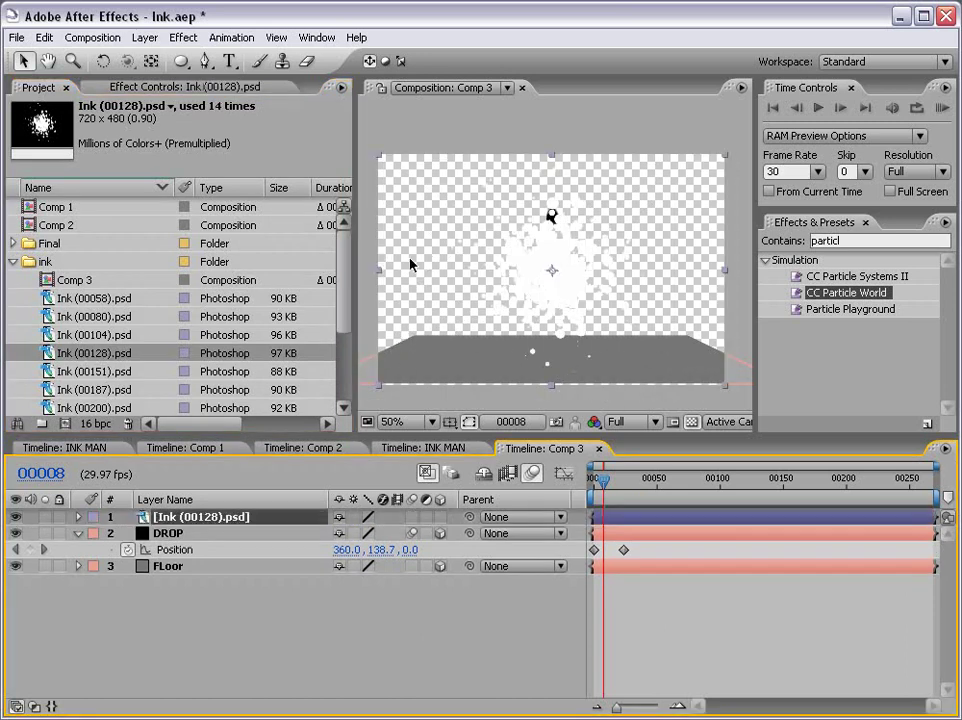
Apply Hue/Saturation to the ink splatter layer with Colorize on and Colorize Lightness at -100 to turn it black.
left_click(180, 38)
mouse_move(213, 198)
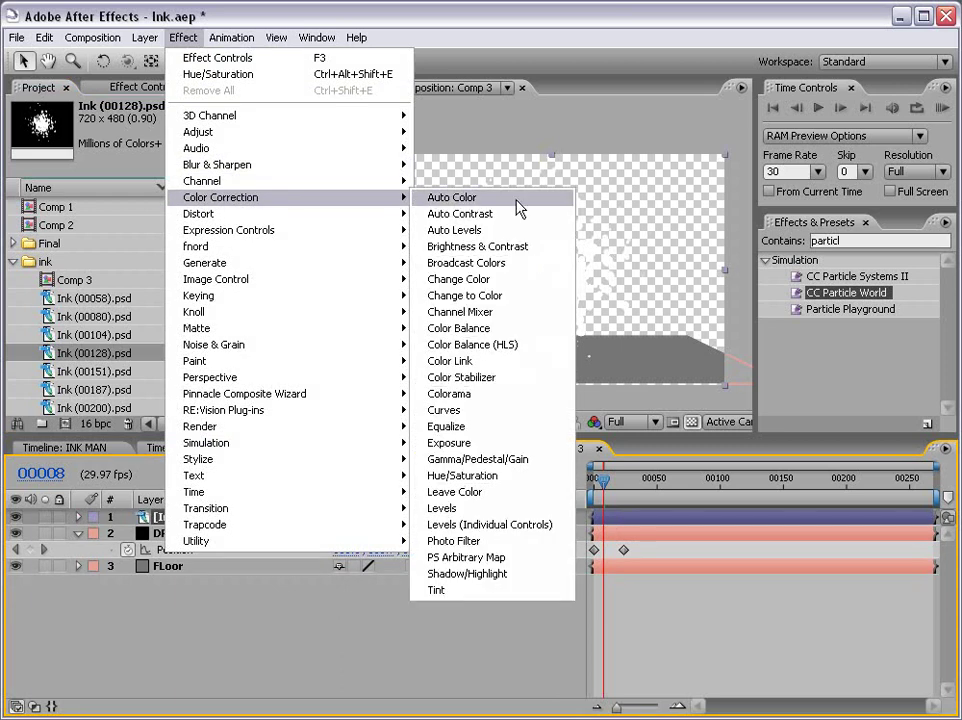
left_click(487, 478)
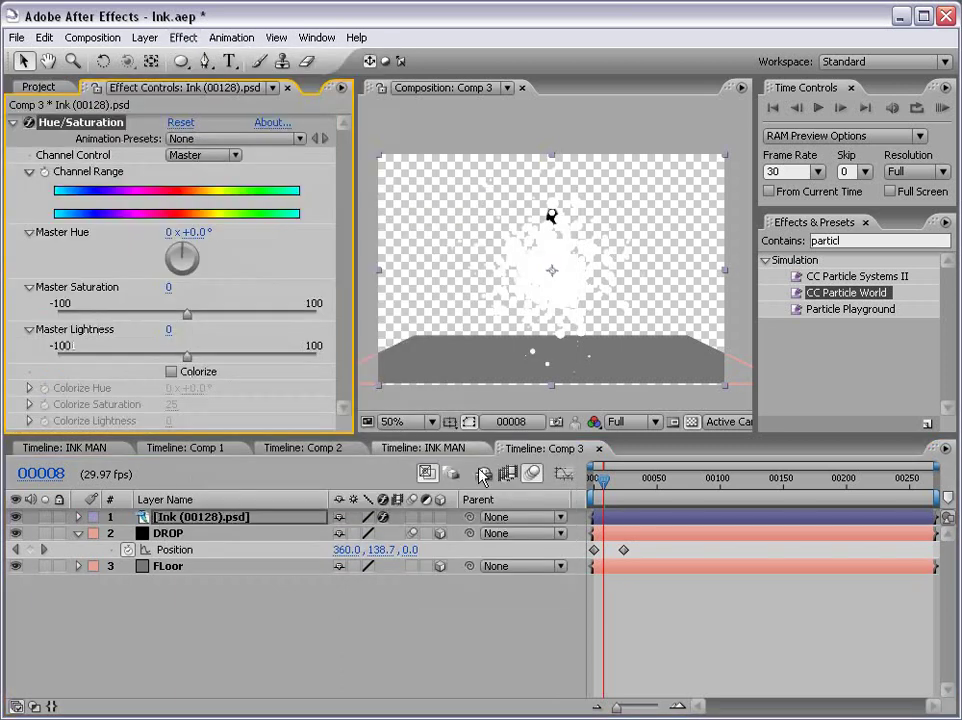
left_click(171, 372)
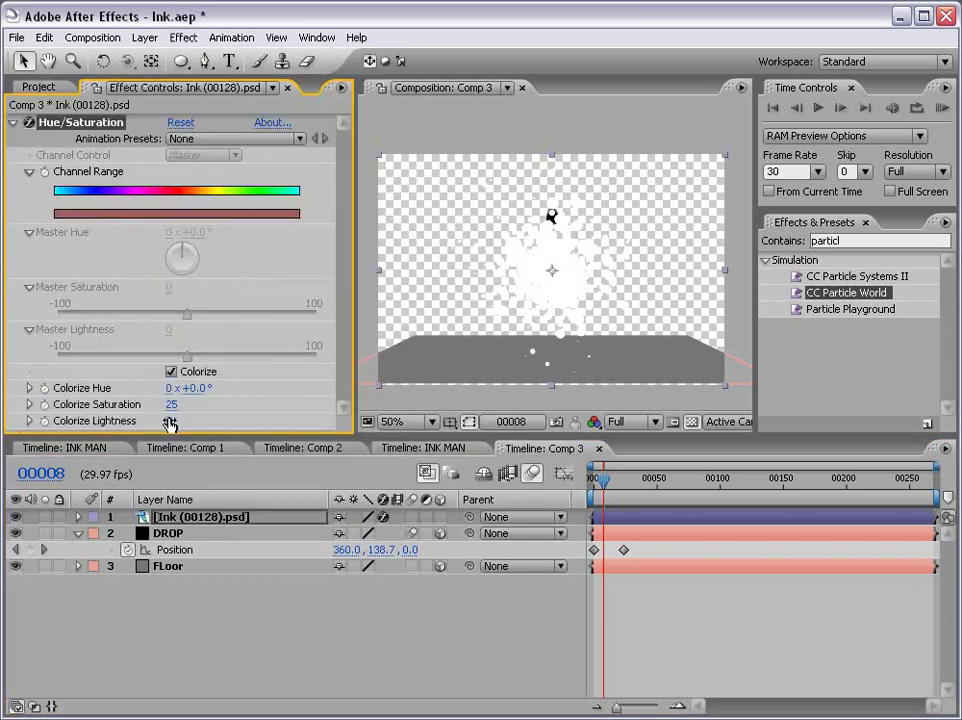
left_click_drag(171, 421, 46, 316)
left_click(642, 636)
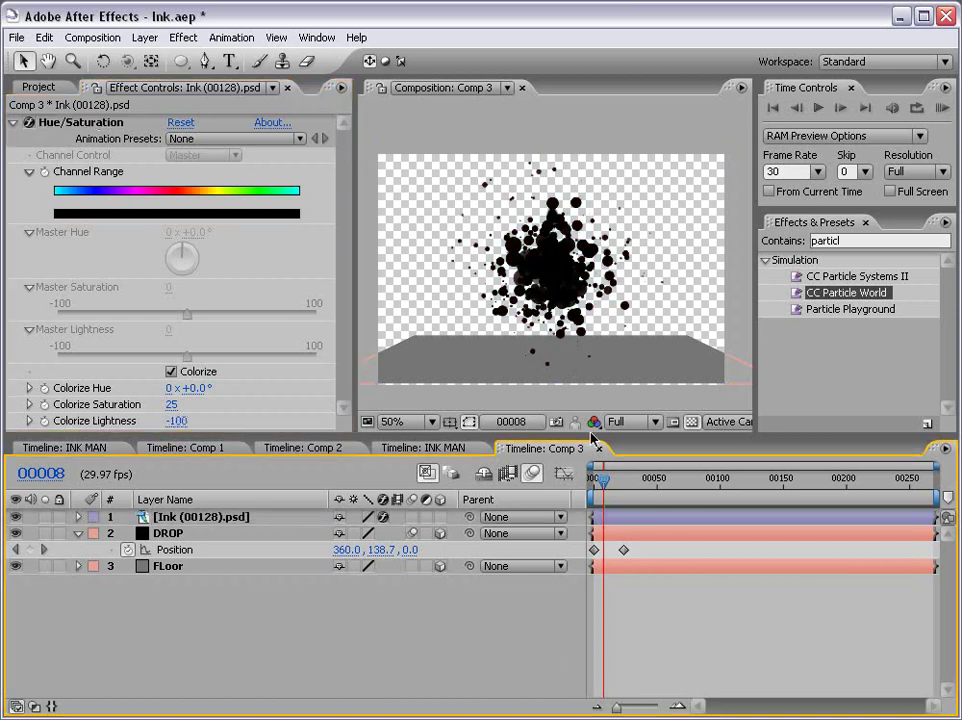
Make the ink splatter a 3D layer, rotate it flat about its X axis and lower it onto the floor.
left_click(628, 517)
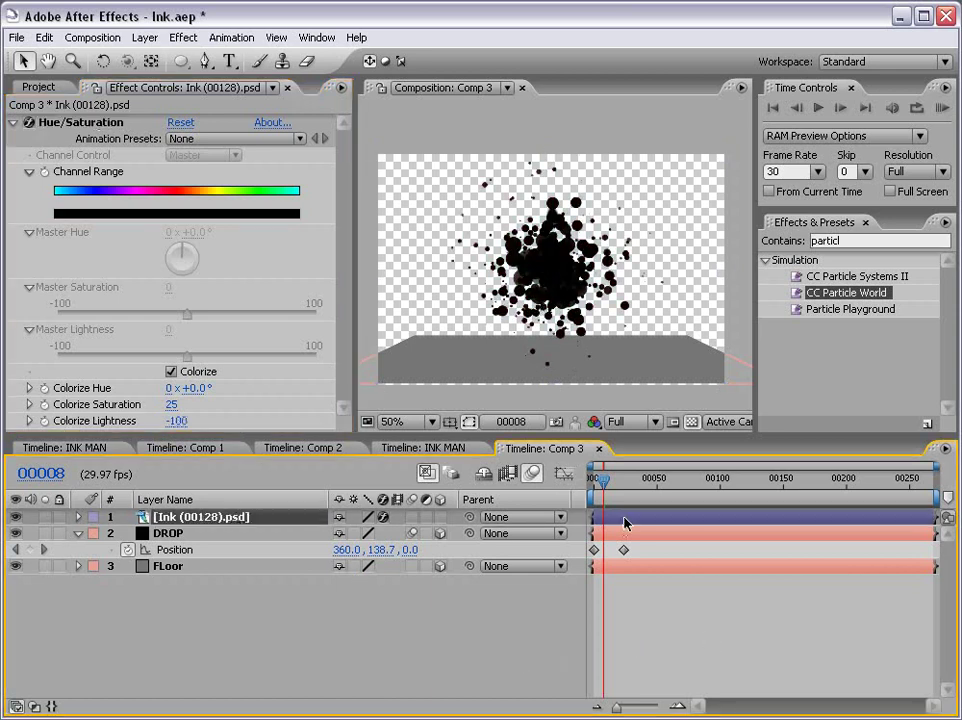
left_click(440, 517)
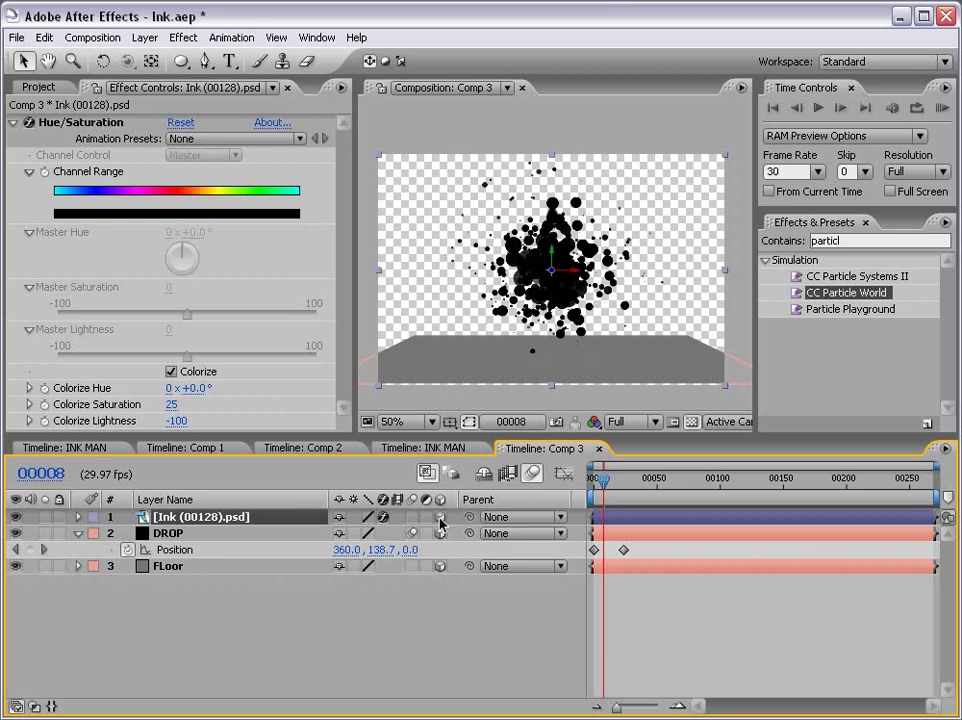
left_click(103, 61)
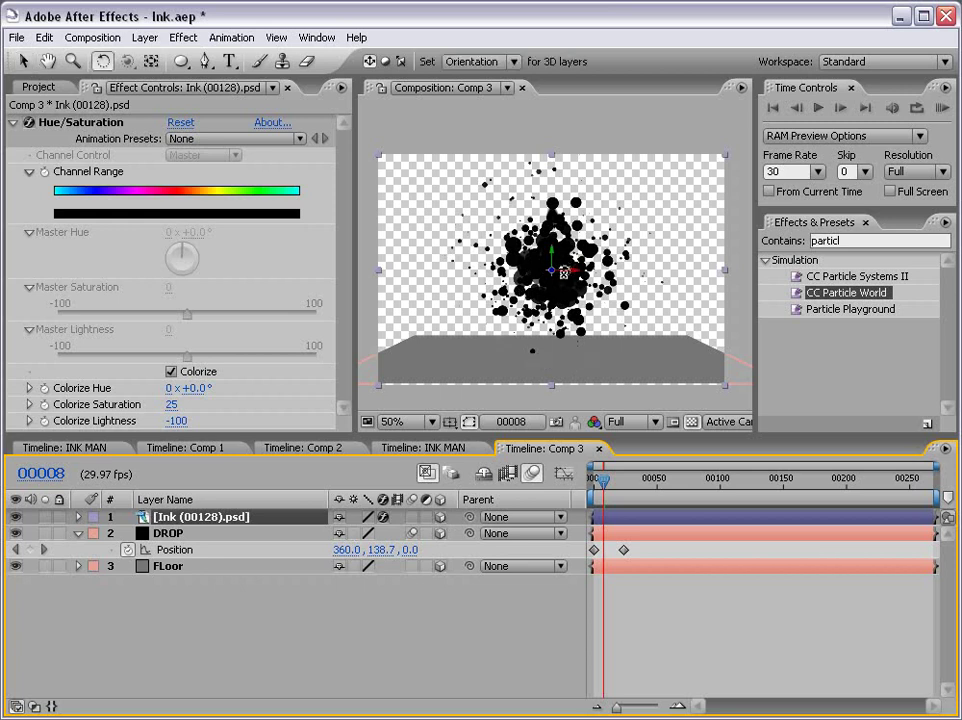
left_click_drag(565, 270, 564, 234)
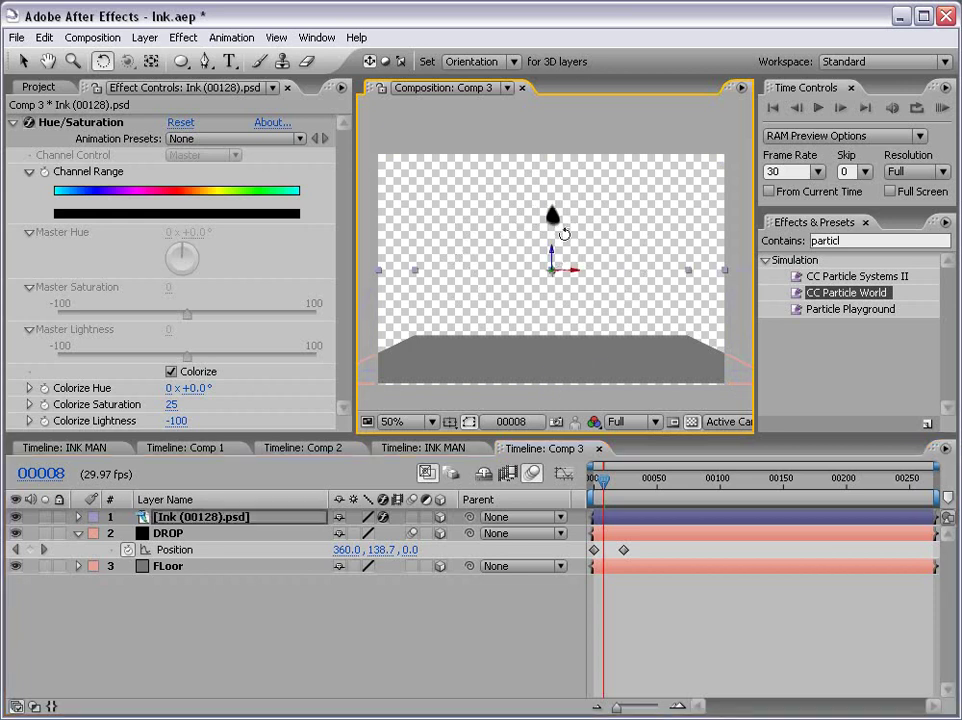
key("v")
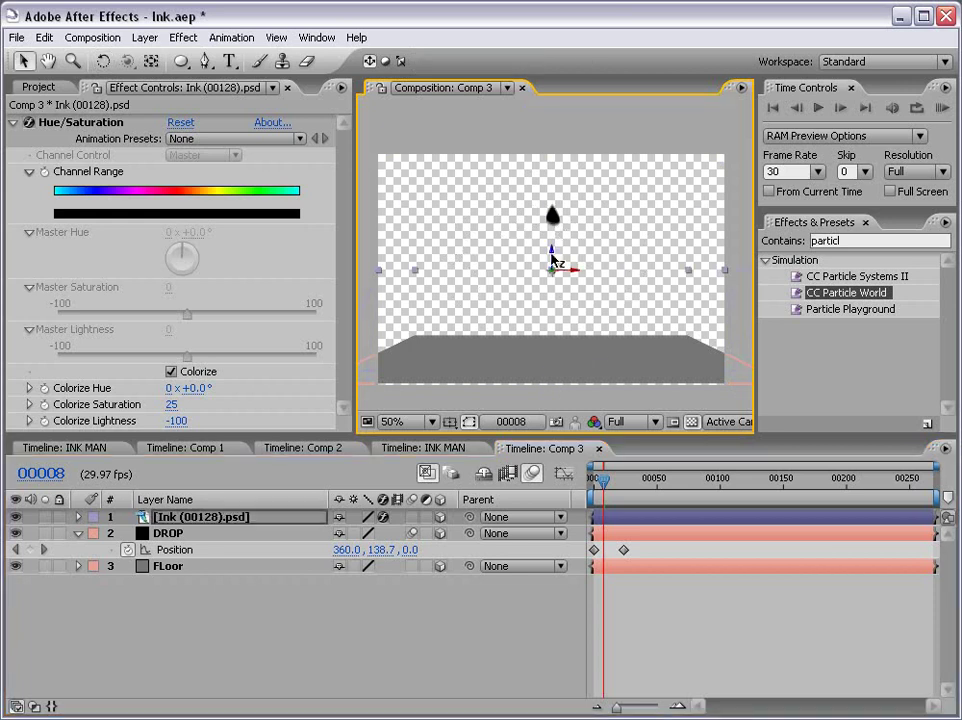
mouse_move(552, 260)
left_mouse_down()
mouse_move(556, 296)
mouse_move(541, 345)
left_mouse_up()
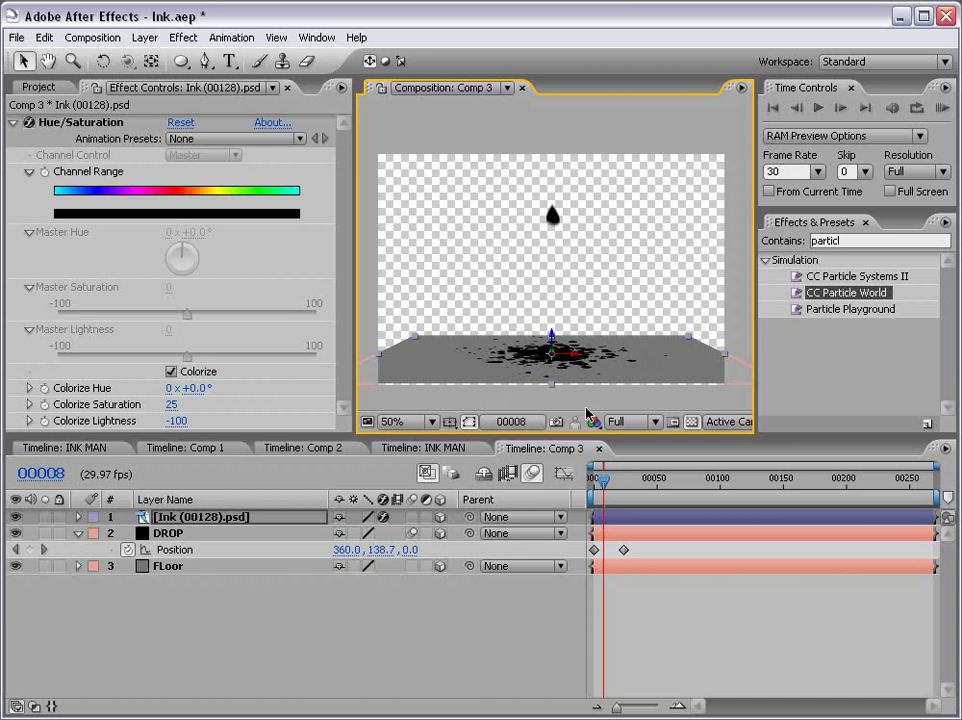
Slide the ink splatter layer in time to start where DROP reaches the floor, around frame 23.
left_click_drag(606, 488, 624, 490)
scroll(558, 361, "up", 1)
left_click_drag(558, 361, 558, 210)
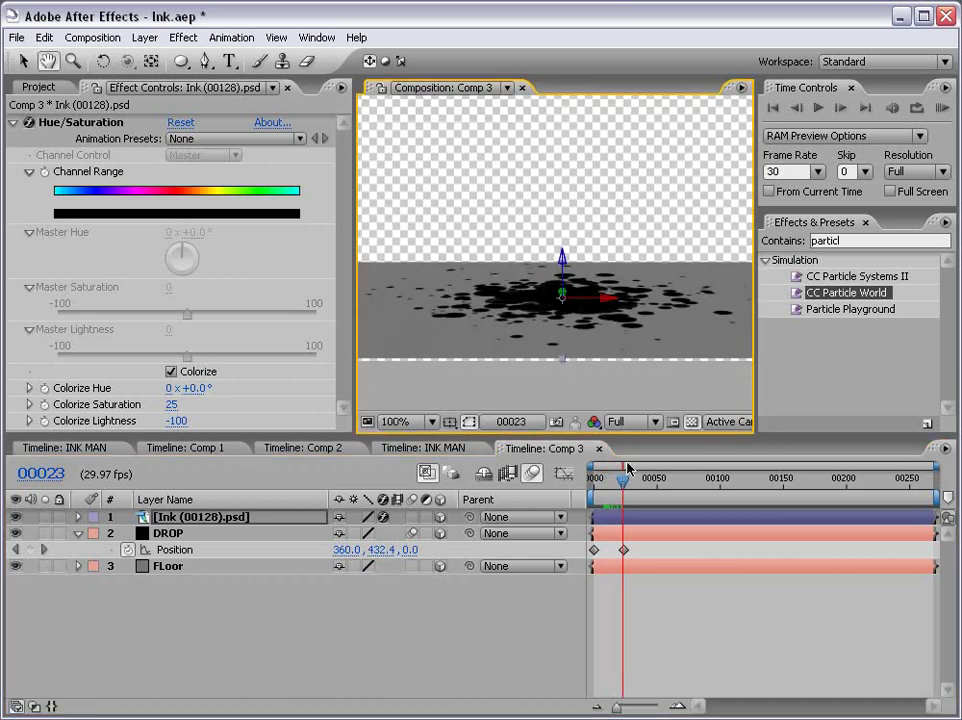
left_click_drag(609, 525, 638, 521)
key("v")
Scale the ink splatter layer down to 55%.
left_click(698, 627)
left_click(646, 516)
key("s")
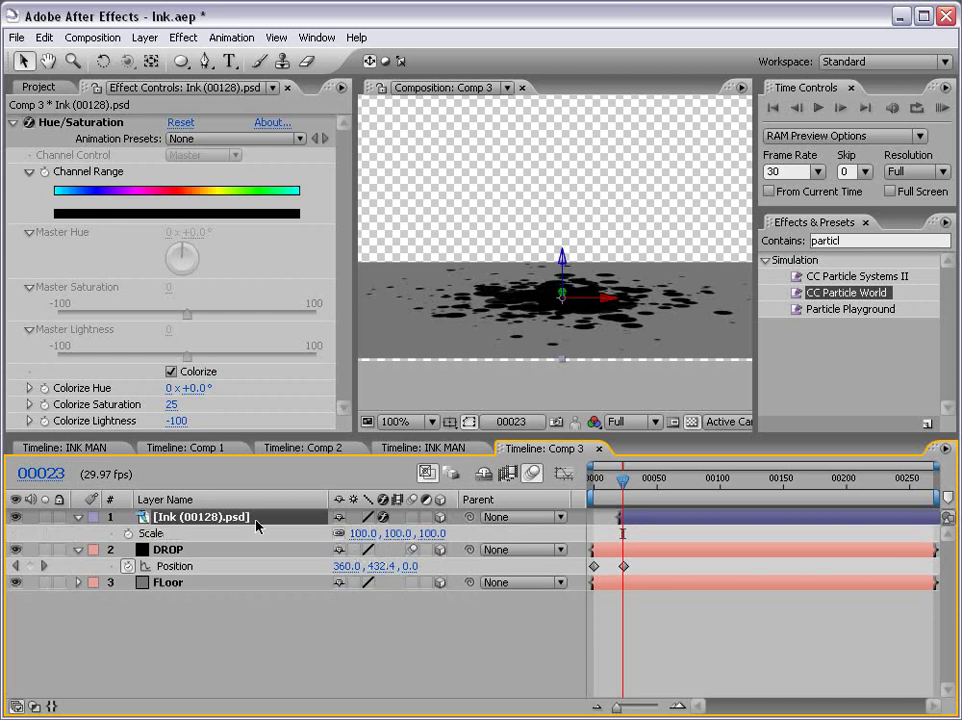
left_click_drag(365, 533, 318, 533)
left_click_drag(562, 242, 566, 283)
Turn off 3D for the ink splatter layer and draw an elliptical mask around its dense centre.
left_click(637, 518)
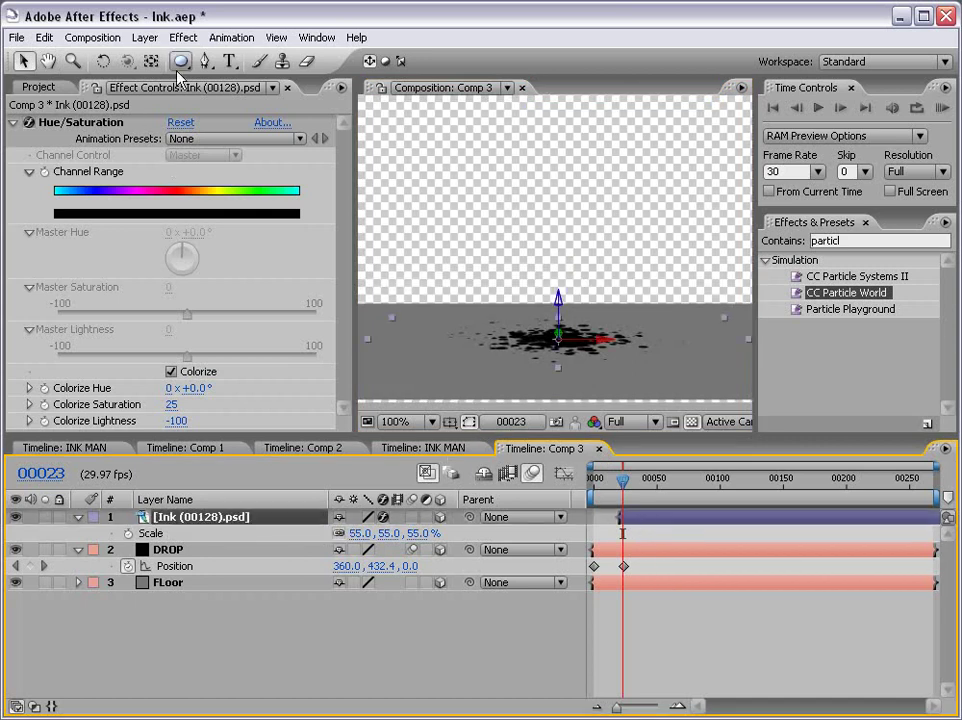
left_click_drag(181, 61, 228, 80)
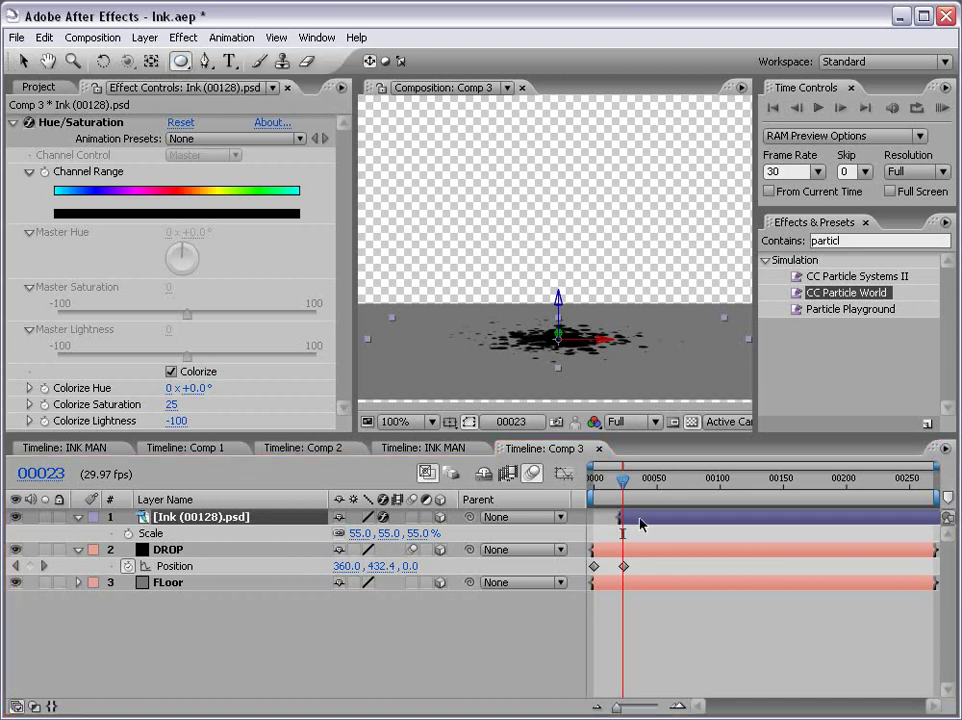
left_click(440, 518)
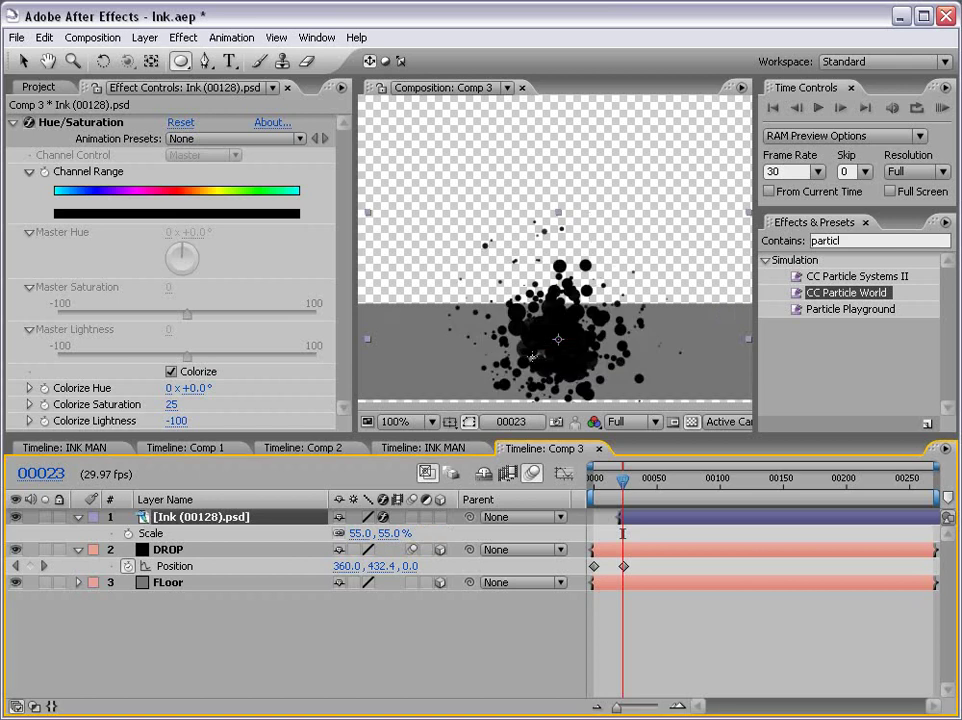
scroll(570, 216, "up", 1)
mouse_move(577, 326)
left_mouse_down()
mouse_move(562, 206)
mouse_move(597, 271)
mouse_move(656, 327)
mouse_move(627, 304)
left_mouse_up()
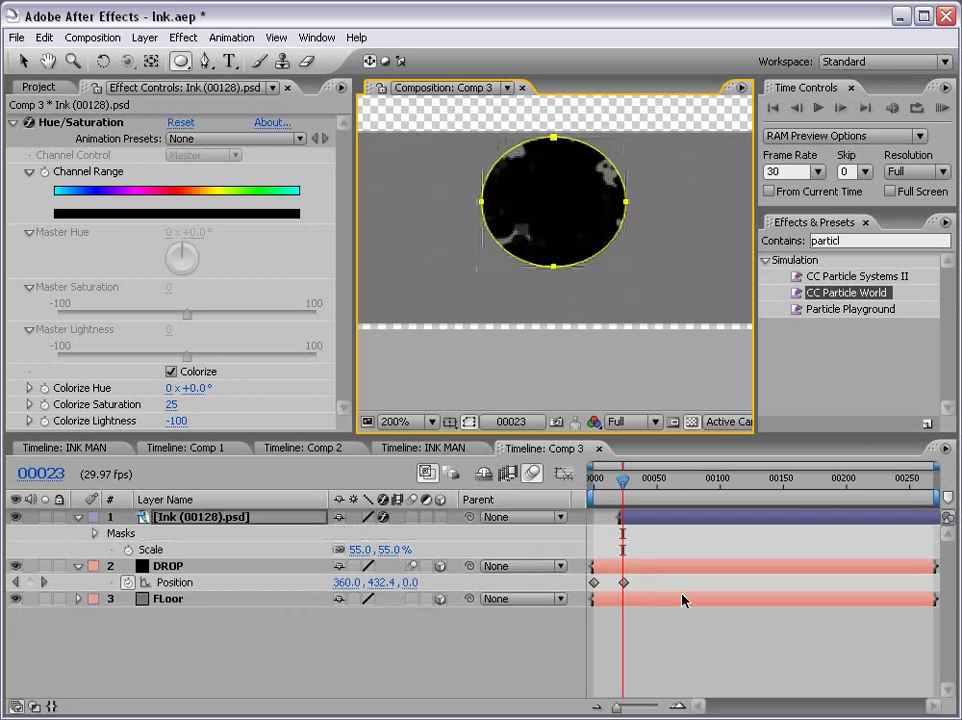
Reshape the splatter's elliptical mask into an irregular star by adding points and pulling the curves inward with the Pen tool.
left_click(207, 62)
left_click(282, 83)
left_click(590, 257)
left_click(590, 259)
left_click_drag(592, 266, 569, 238)
left_click_drag(500, 244, 530, 220)
left_click_drag(506, 153, 527, 196)
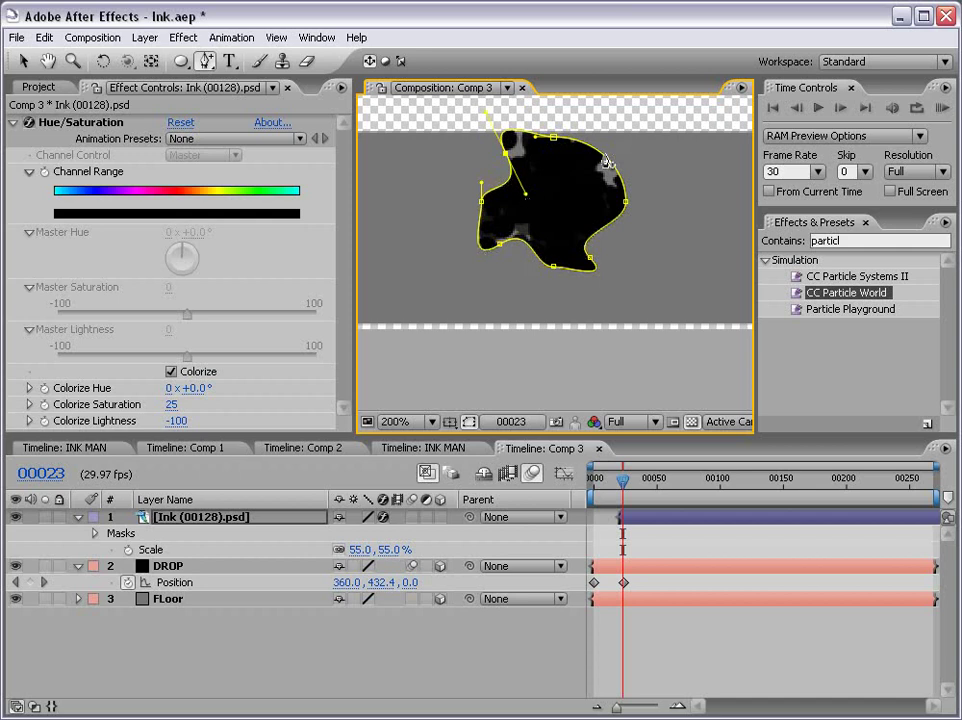
left_click_drag(602, 154, 561, 187)
left_click(696, 650)
Reveal the splatter's mask properties, set Mask Expansion to -43 pixels and keyframe it at frame 23.
scroll(603, 318, "down", 1)
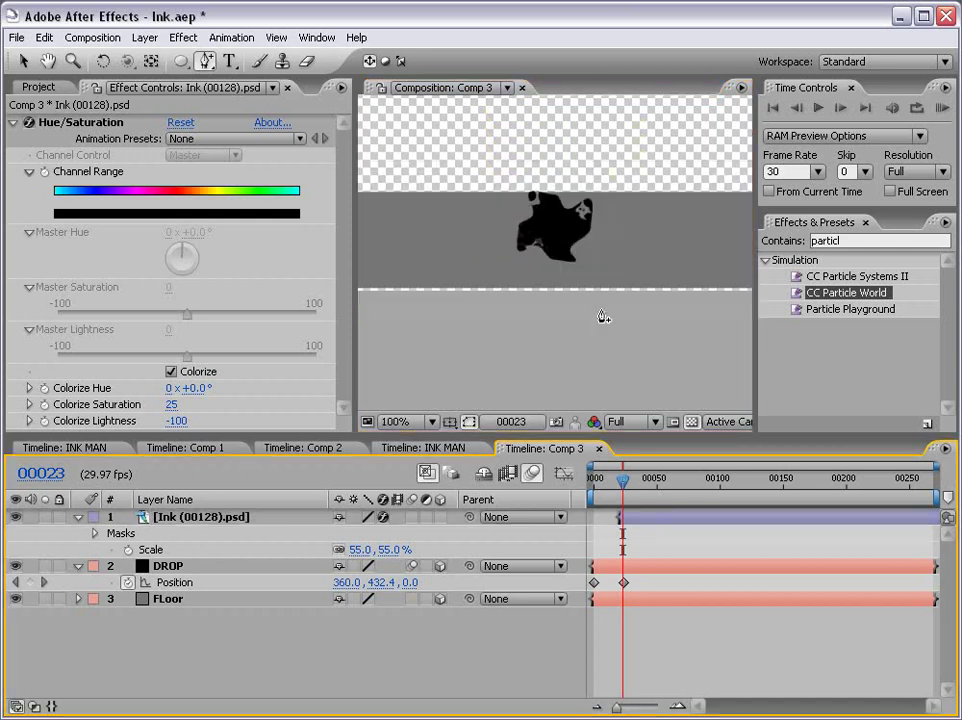
key("space")
left_click_drag(604, 268, 581, 253)
left_click_drag(515, 188, 518, 276)
scroll(572, 325, "up", 1)
left_click_drag(557, 321, 550, 233)
scroll(530, 230, "down", 1)
left_click(651, 520)
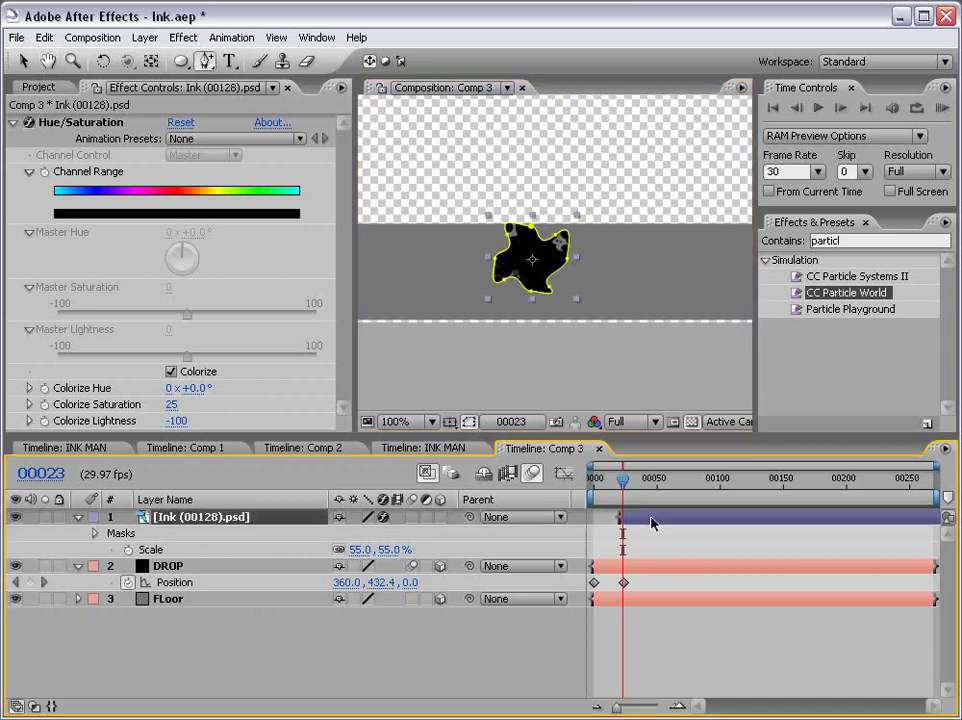
key("m")
key("m")
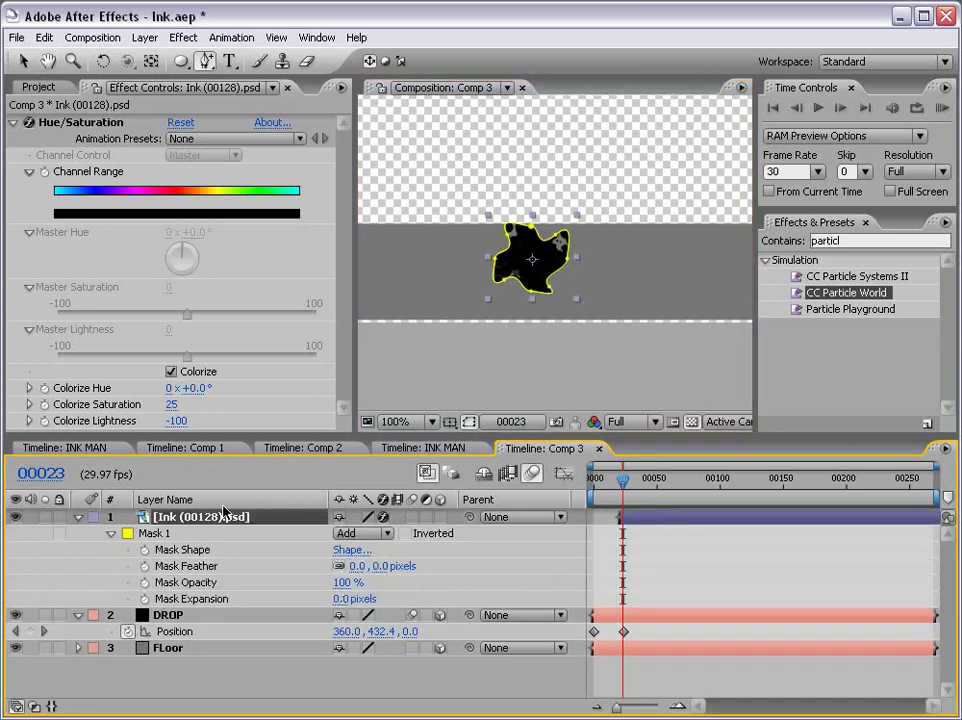
left_click(310, 599)
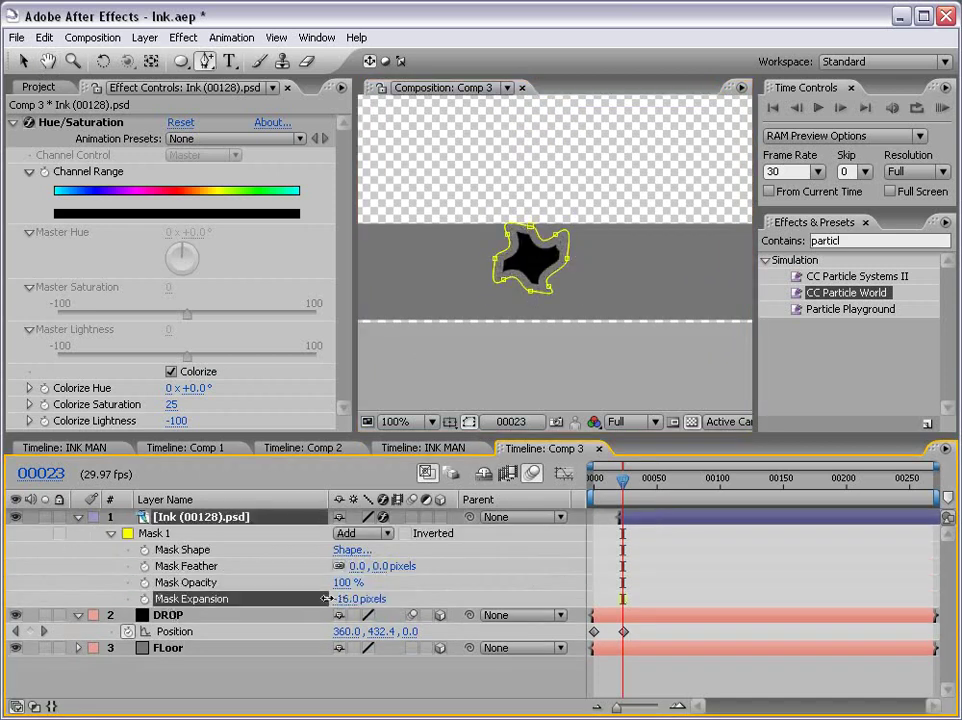
left_click_drag(323, 598, 303, 598)
left_click(145, 598)
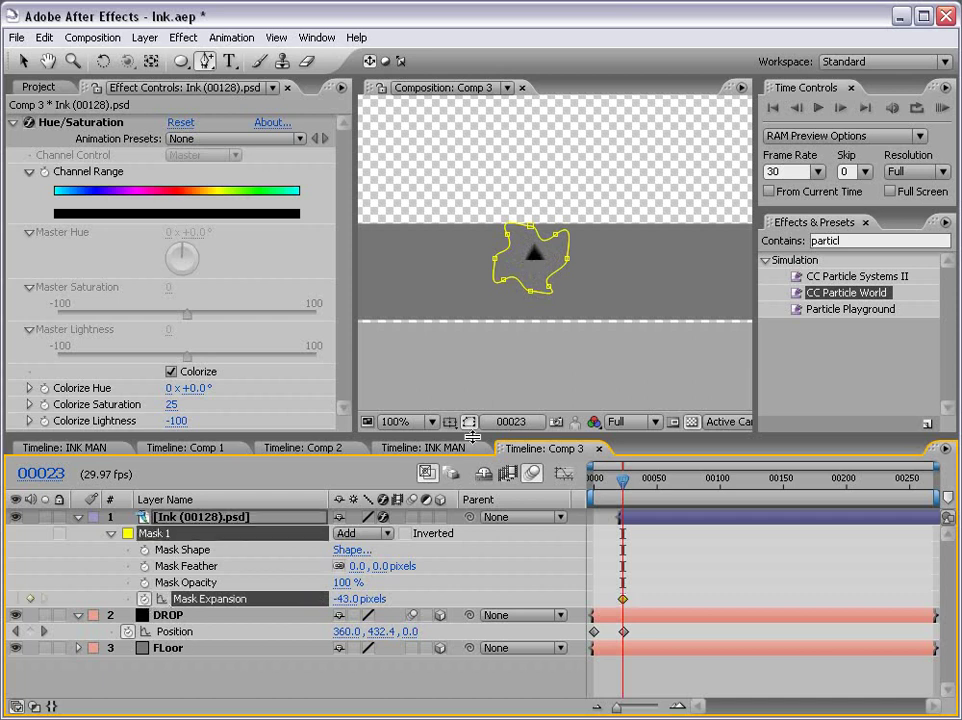
At frame 30, increase the splatter's Mask Expansion until the whole splash is revealed, and scrub through the growth.
key("Page_Down")
key("Page_Down")
key("Page_Down")
key("Page_Down")
key("Page_Down")
key("Page_Down")
key("Page_Down")
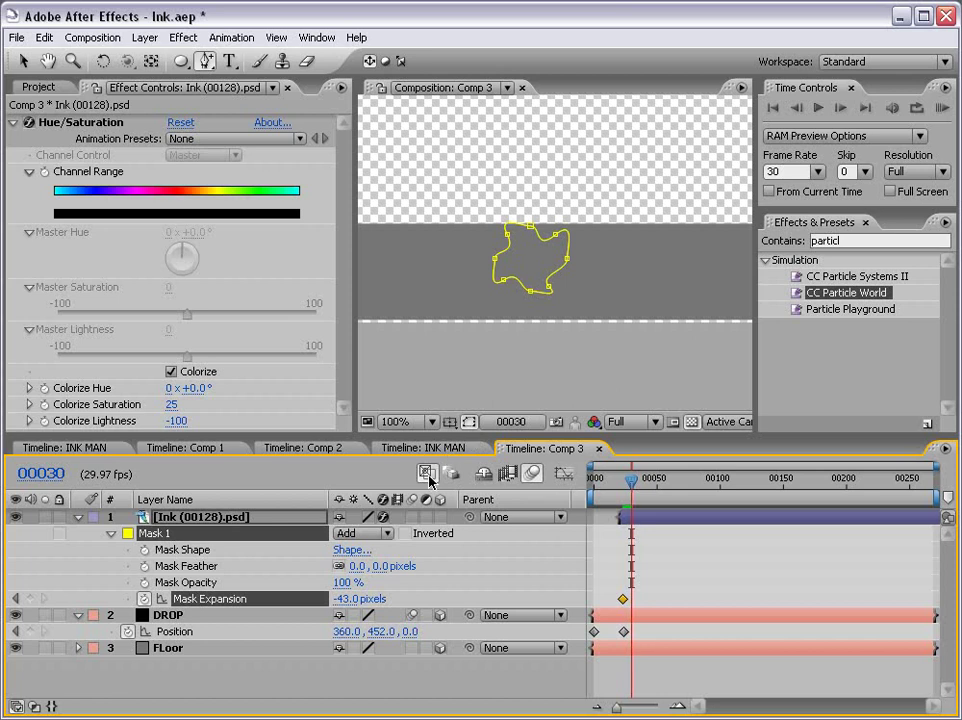
left_click_drag(397, 598, 500, 598)
mouse_move(631, 479)
left_mouse_down()
mouse_move(618, 480)
mouse_move(629, 483)
left_mouse_up()
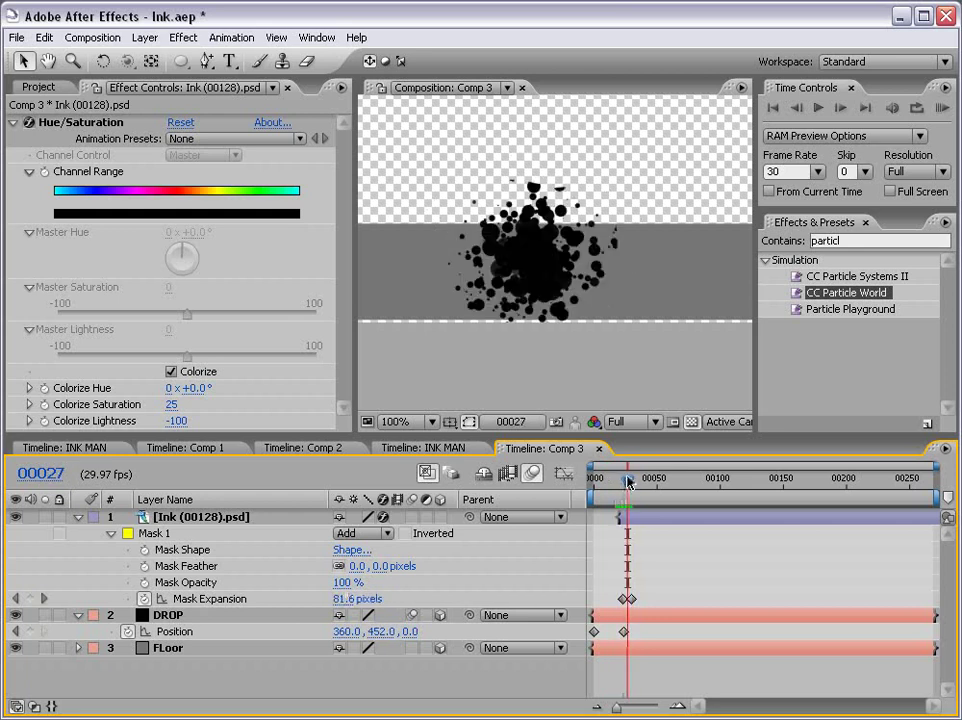
Turn 3D back on for the ink splatter layer and rotate it about its X axis to lie flat on the floor.
left_click(440, 517)
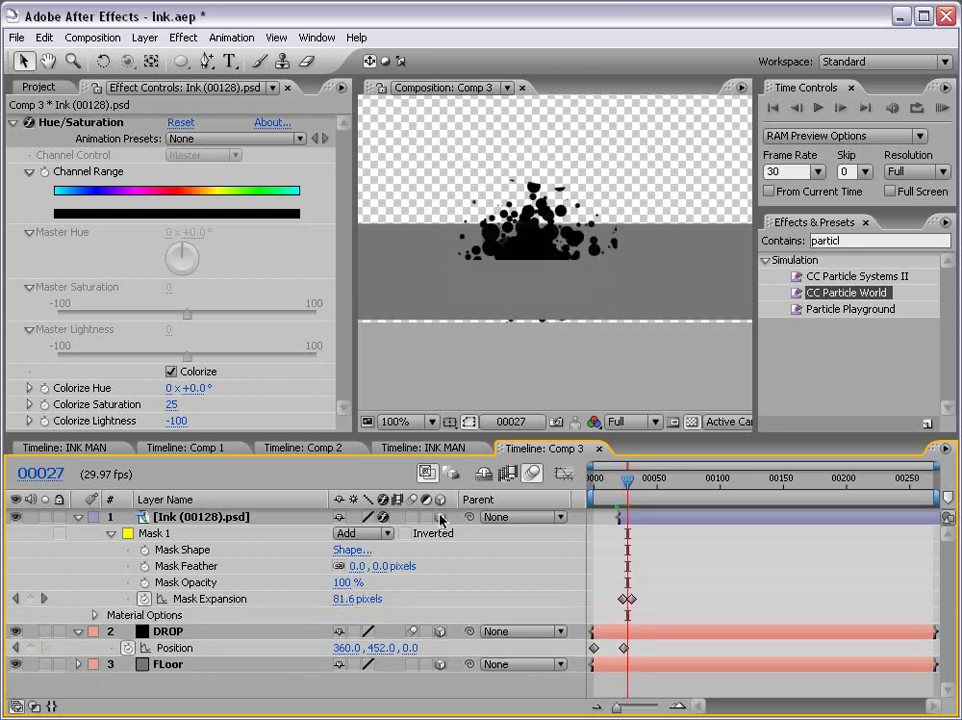
key("w")
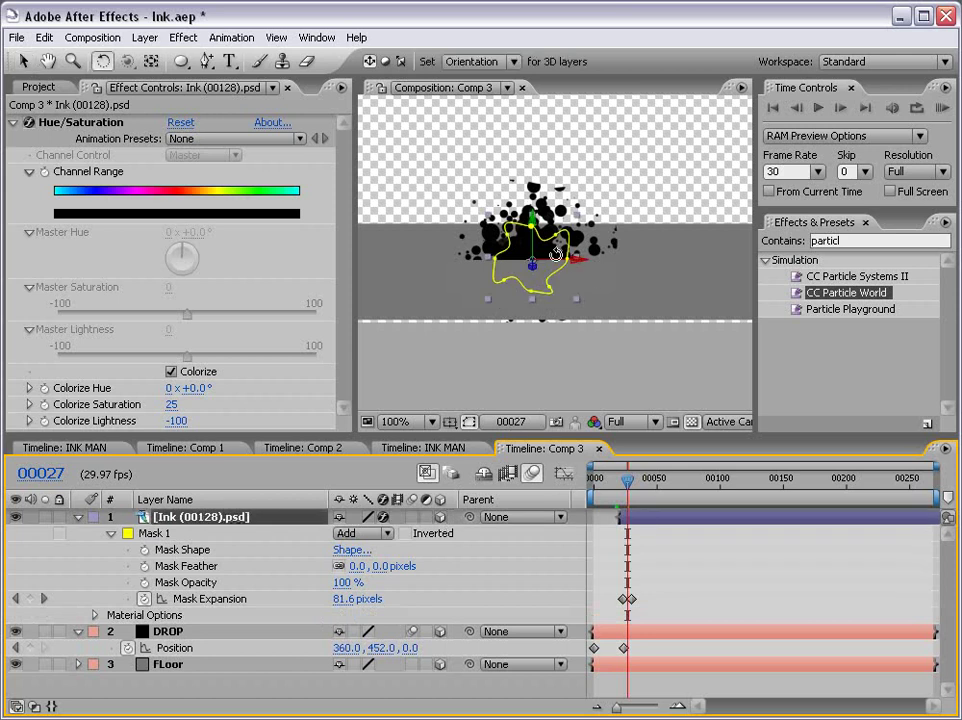
left_click_drag(555, 260, 551, 222)
left_click(661, 558)
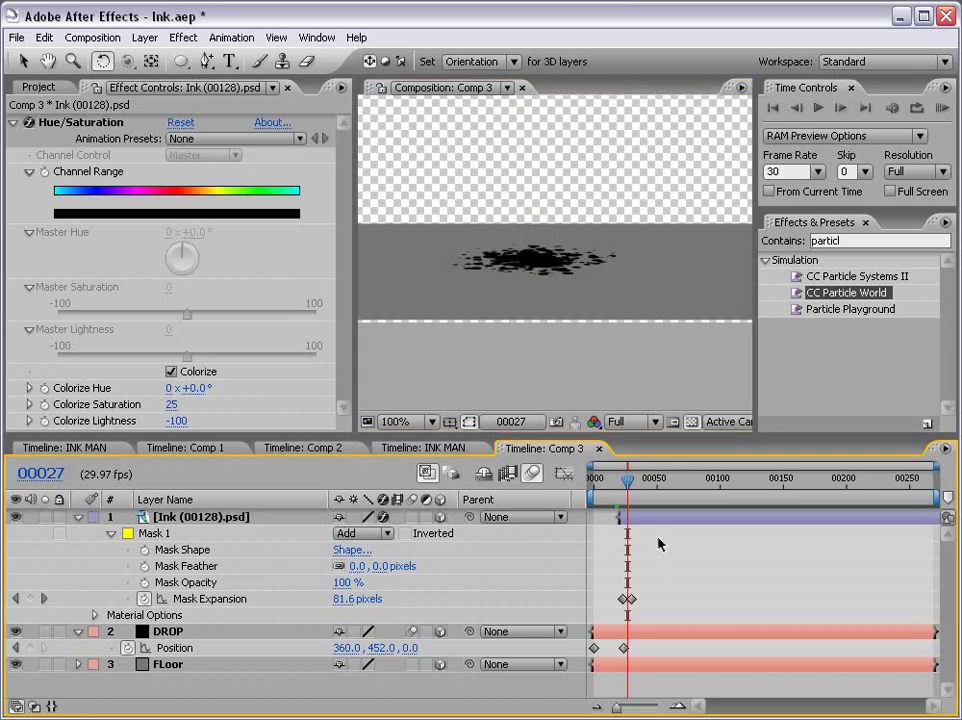
Zoom into the timeline around the impact and shift the splatter layer about two frames earlier to match DROP's landing.
mouse_move(627, 485)
left_mouse_down()
mouse_move(607, 485)
mouse_move(660, 520)
mouse_move(644, 520)
left_mouse_up()
key("equal")
key("equal")
key("equal")
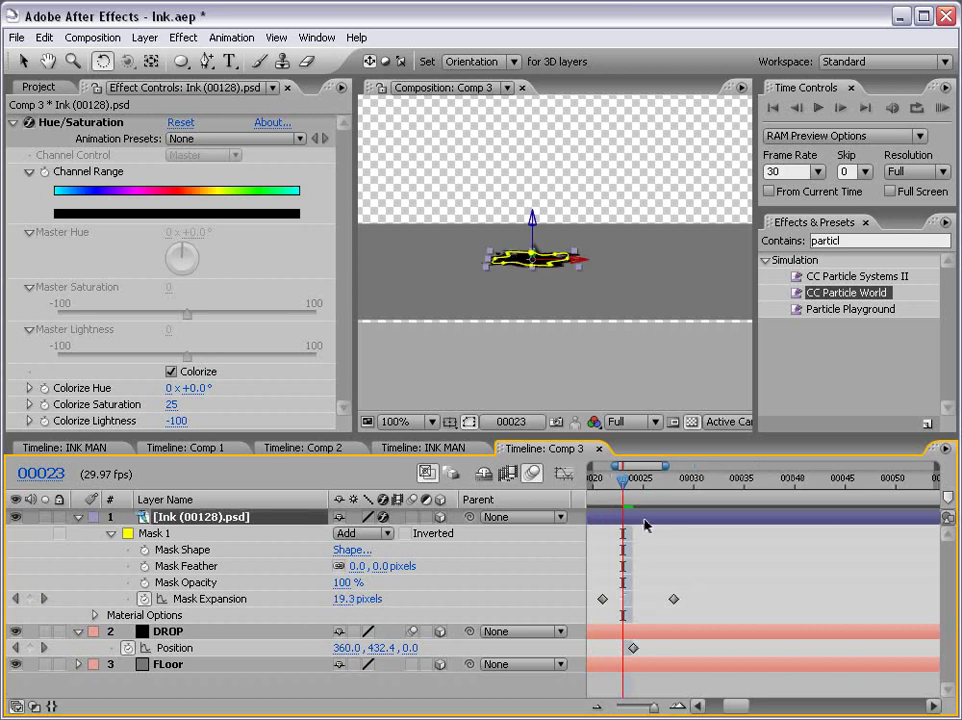
key("Page_Up")
key("Page_Up")
key("Page_Down")
key("Page_Down")
Preview the drop landing and splattering in an enlarged composition view.
key("grave")
scroll(537, 248, "down", 1)
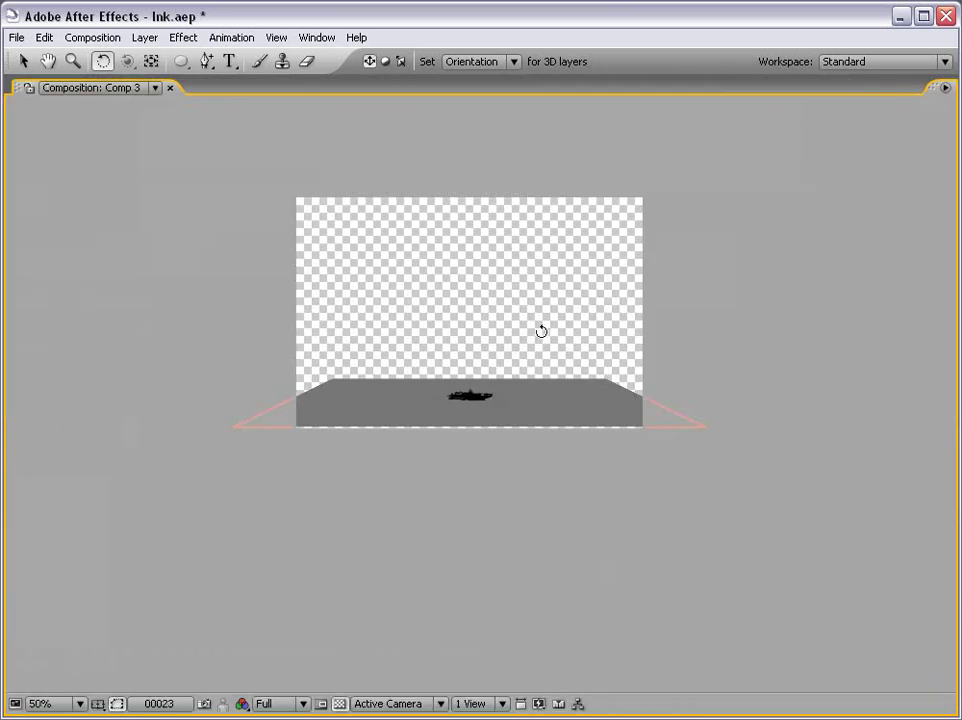
scroll(543, 312, "up", 1)
key("space")
left_click_drag(460, 282, 461, 328)
key("KP_0")
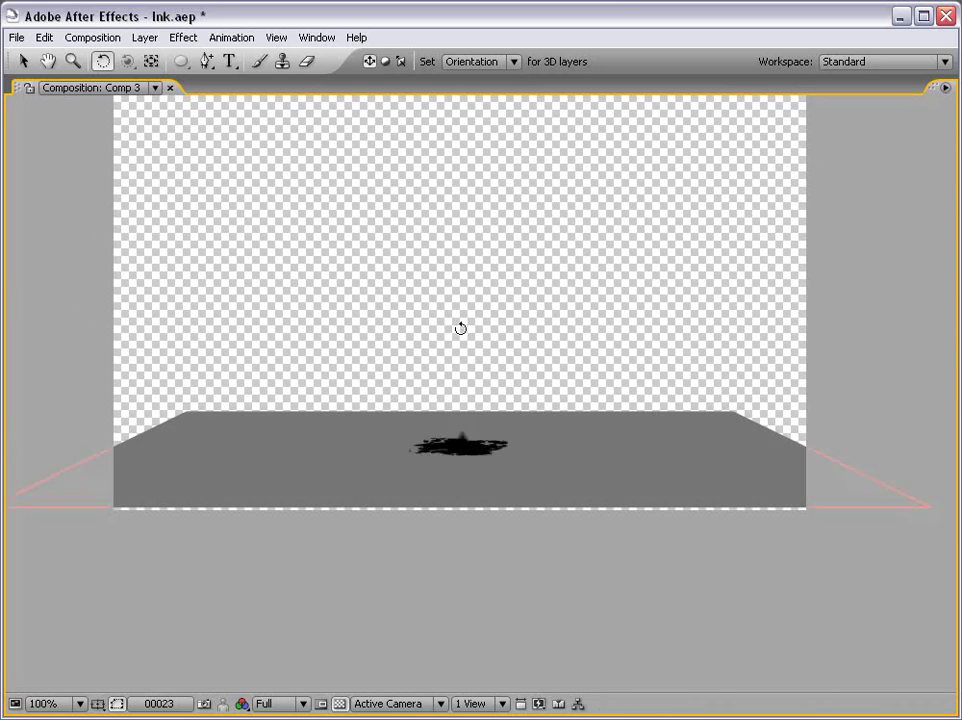
key("space")
key("grave")
scroll(562, 219, "down", 1)
key("space")
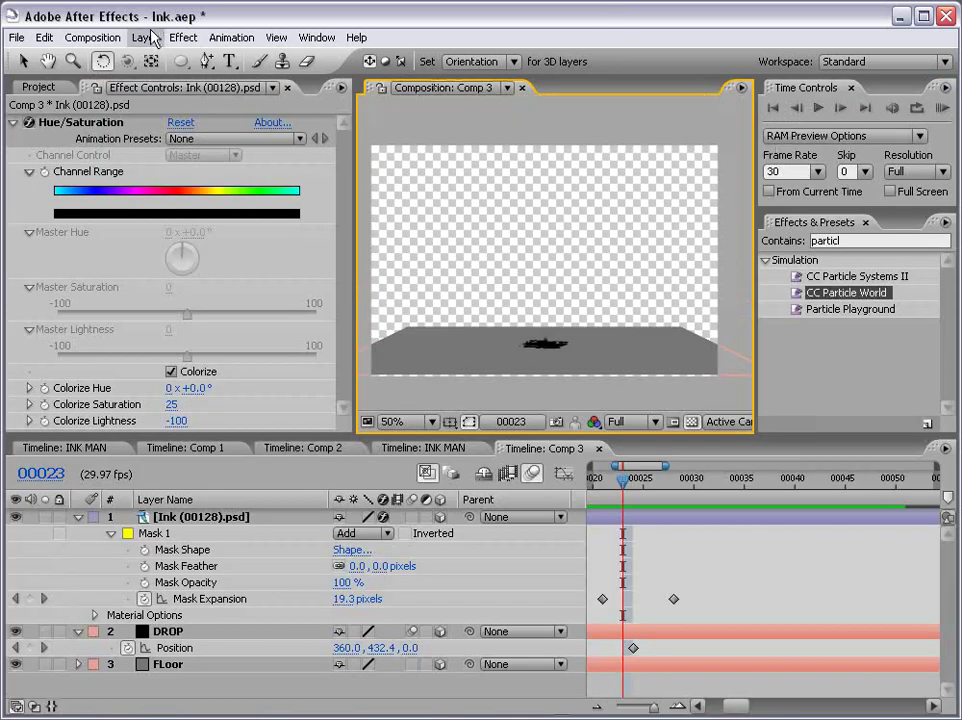
Add a new camera with the 35mm preset to Comp 3, keeping the default camera settings.
left_click(144, 37)
mouse_move(368, 57)
left_click(400, 107)
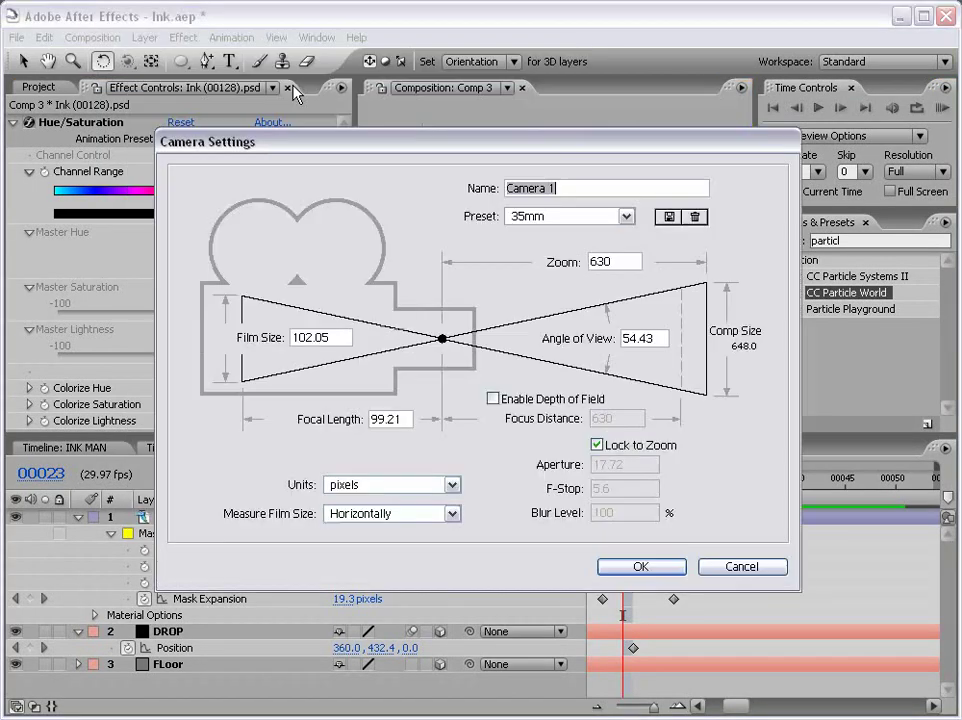
left_click(622, 566)
At frame 0, orbit the camera to an angled view of the floor and set a keyframe for its Position.
left_click(128, 63)
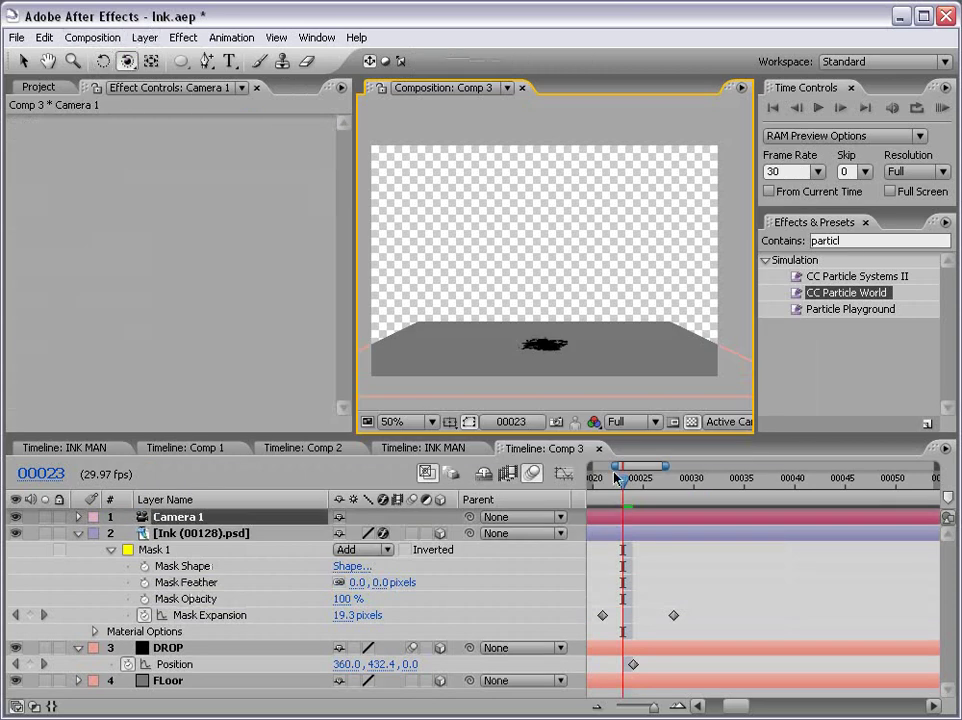
key("minus")
key("minus")
key("minus")
left_click_drag(623, 484, 590, 482)
left_click_drag(585, 271, 522, 284)
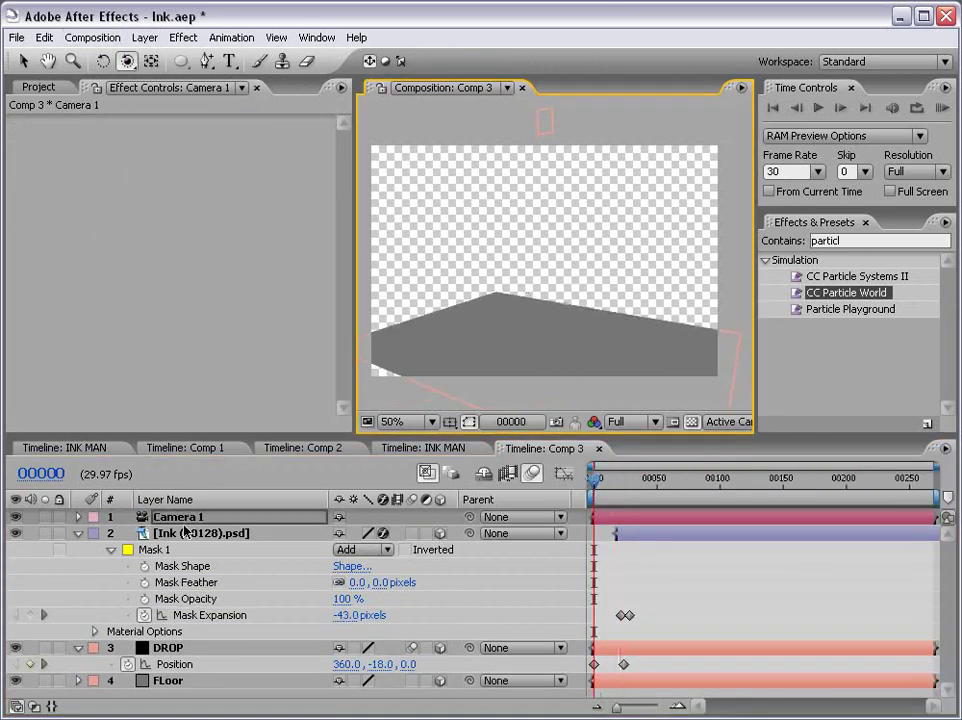
key("p")
left_click(128, 533)
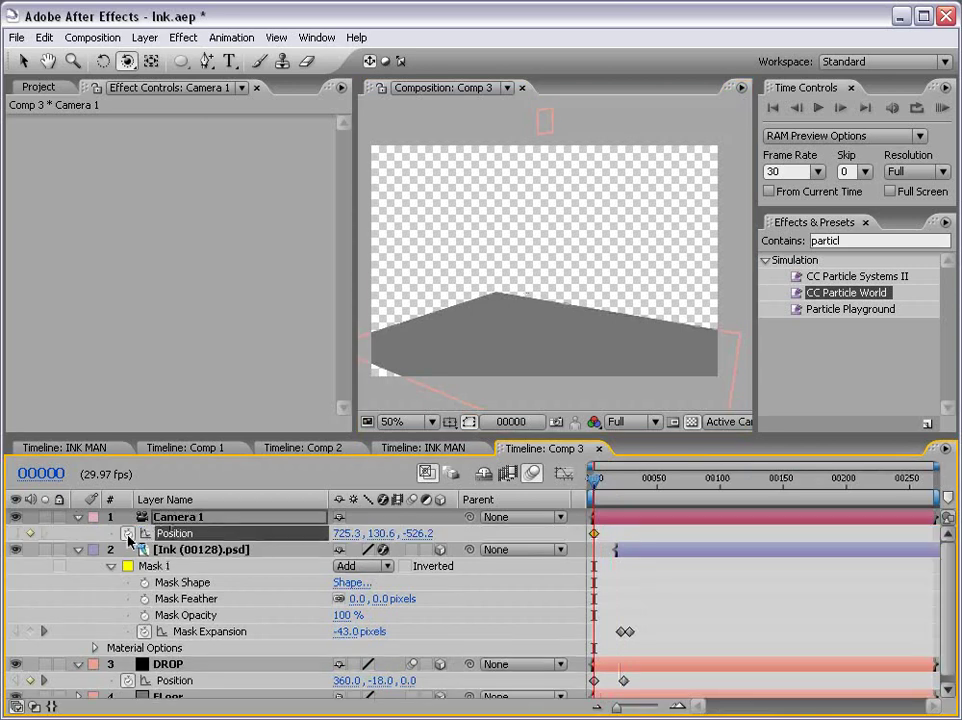
At frame 43, orbit the camera around to the other side and track it vertically to frame the splatter, keyframing its Position.
left_click_drag(591, 488, 648, 487)
left_click_drag(630, 362, 586, 329)
left_click_drag(127, 61, 175, 82)
left_click_drag(620, 330, 625, 298)
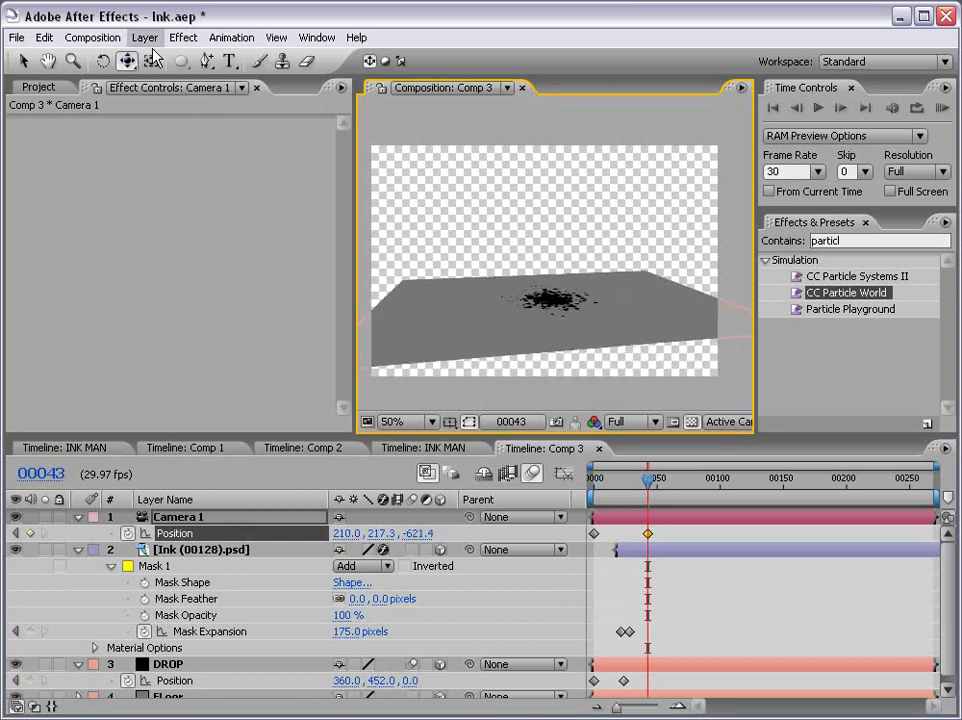
End the work area at frame 58 and apply Easy Ease to both of the camera's Position keyframes.
left_click_drag(648, 486, 668, 484)
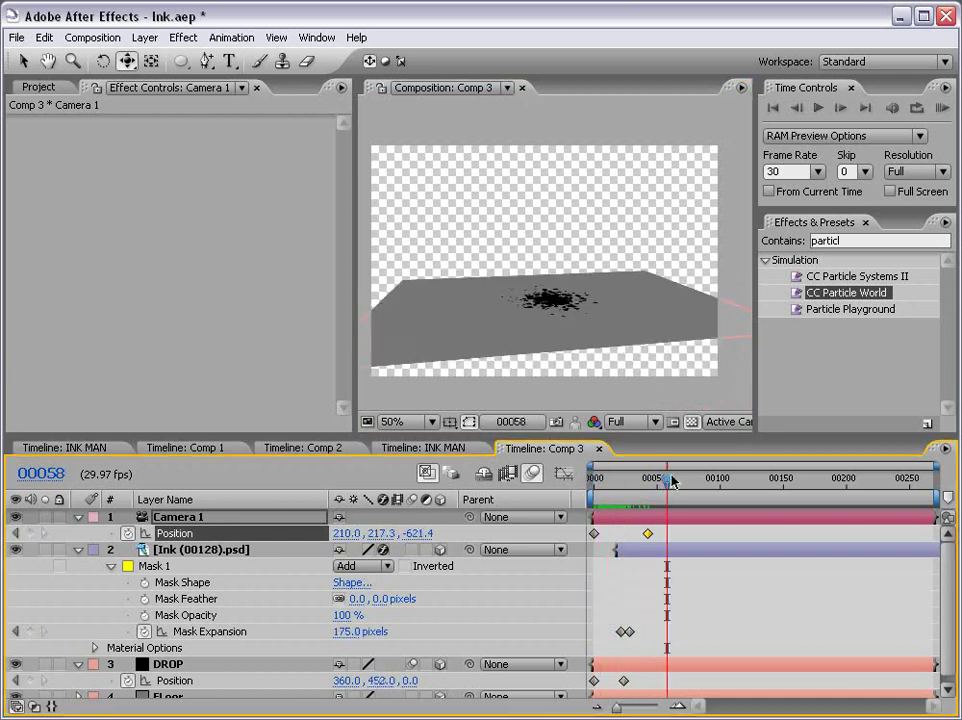
left_click(186, 535)
key("F9")
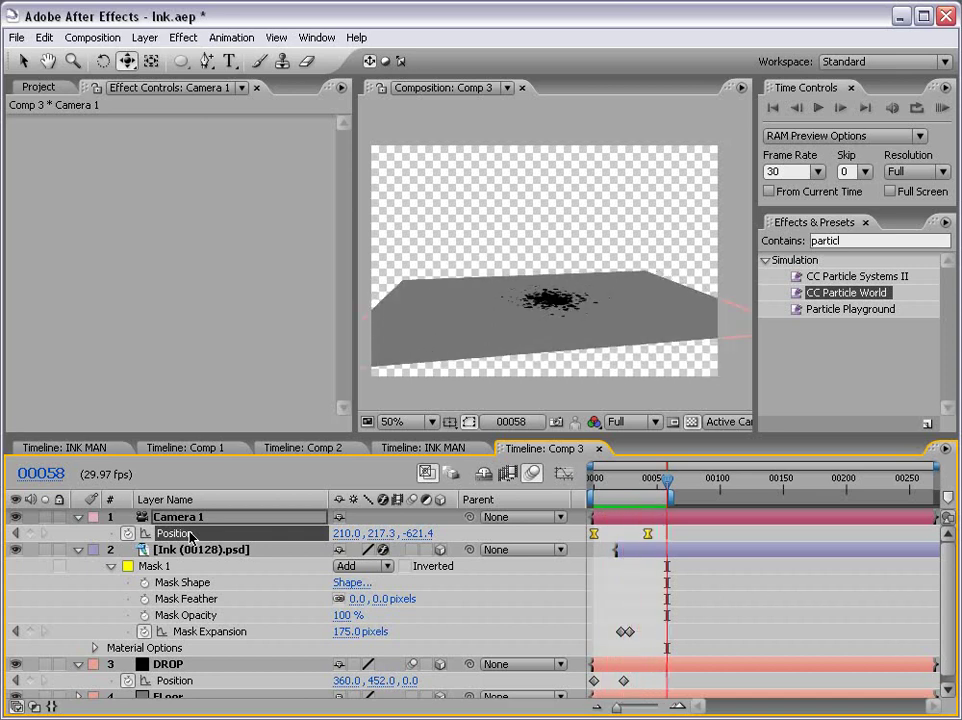
Deselect the camera with the Selection tool and turn off the transparency grid in the Comp 3 view.
key("v")
left_click(716, 589)
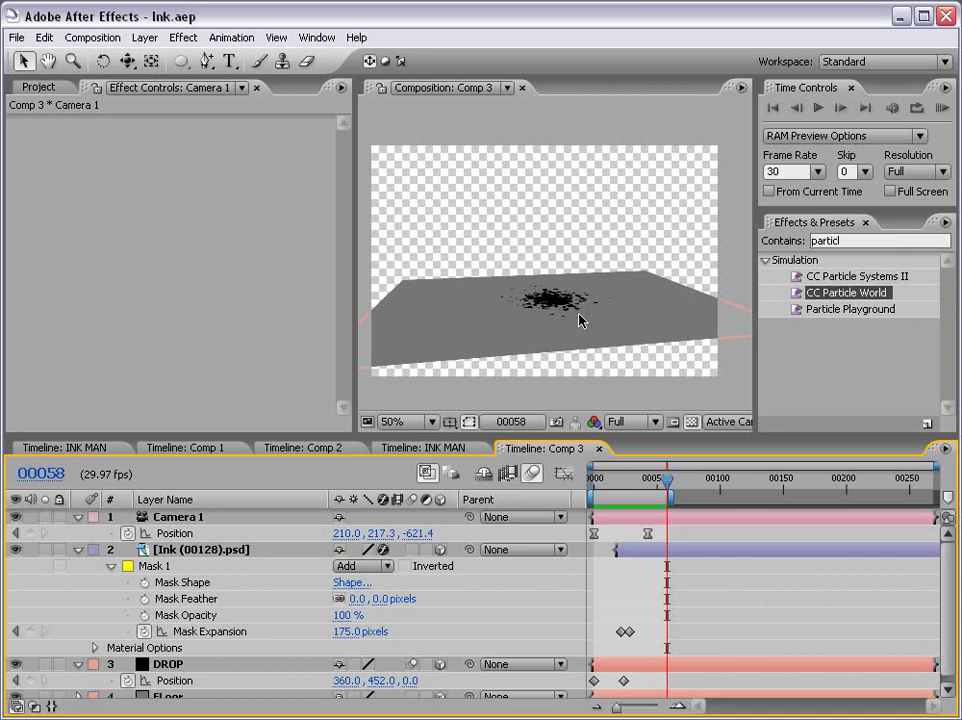
left_click(692, 421)
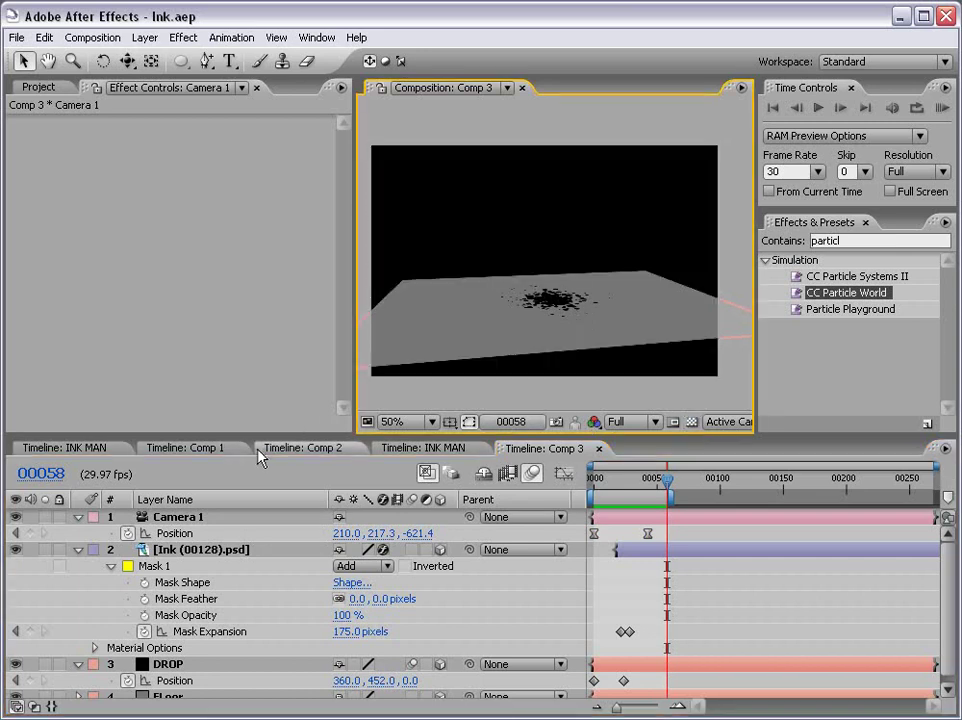
Open Comp 1 and play a RAM preview of its finished, lit ink drop animation.
left_click(217, 452)
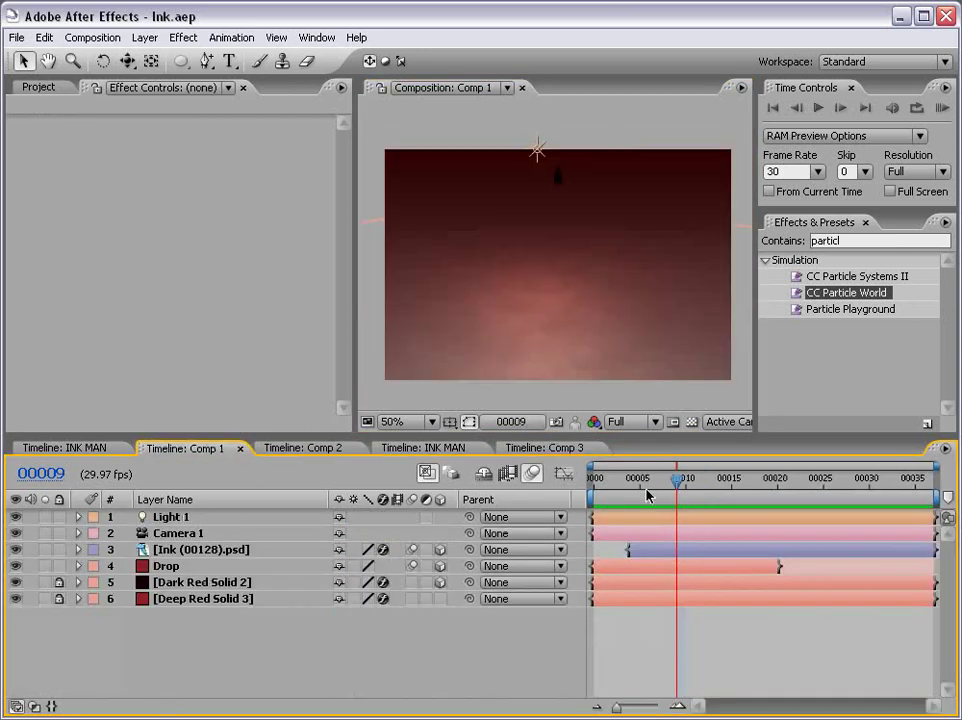
key("KP_0")
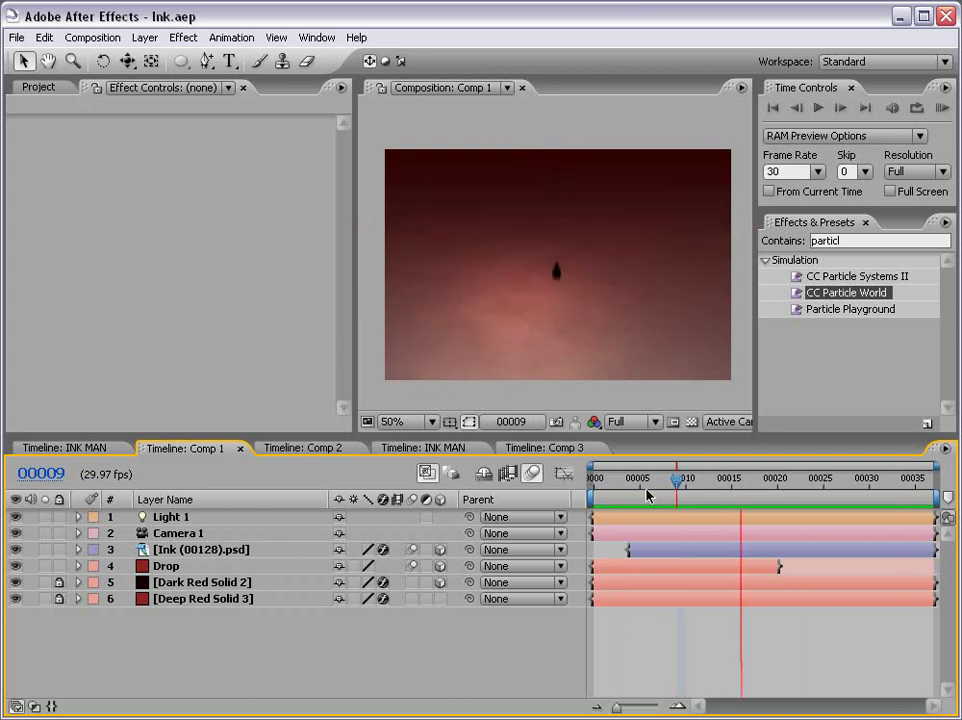
key("space")
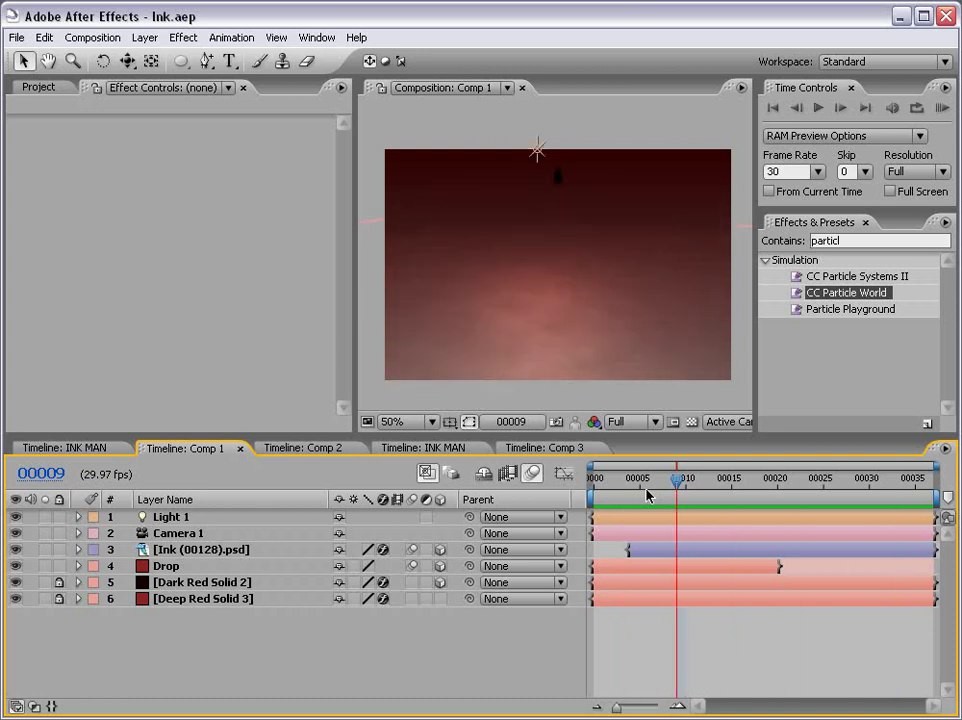